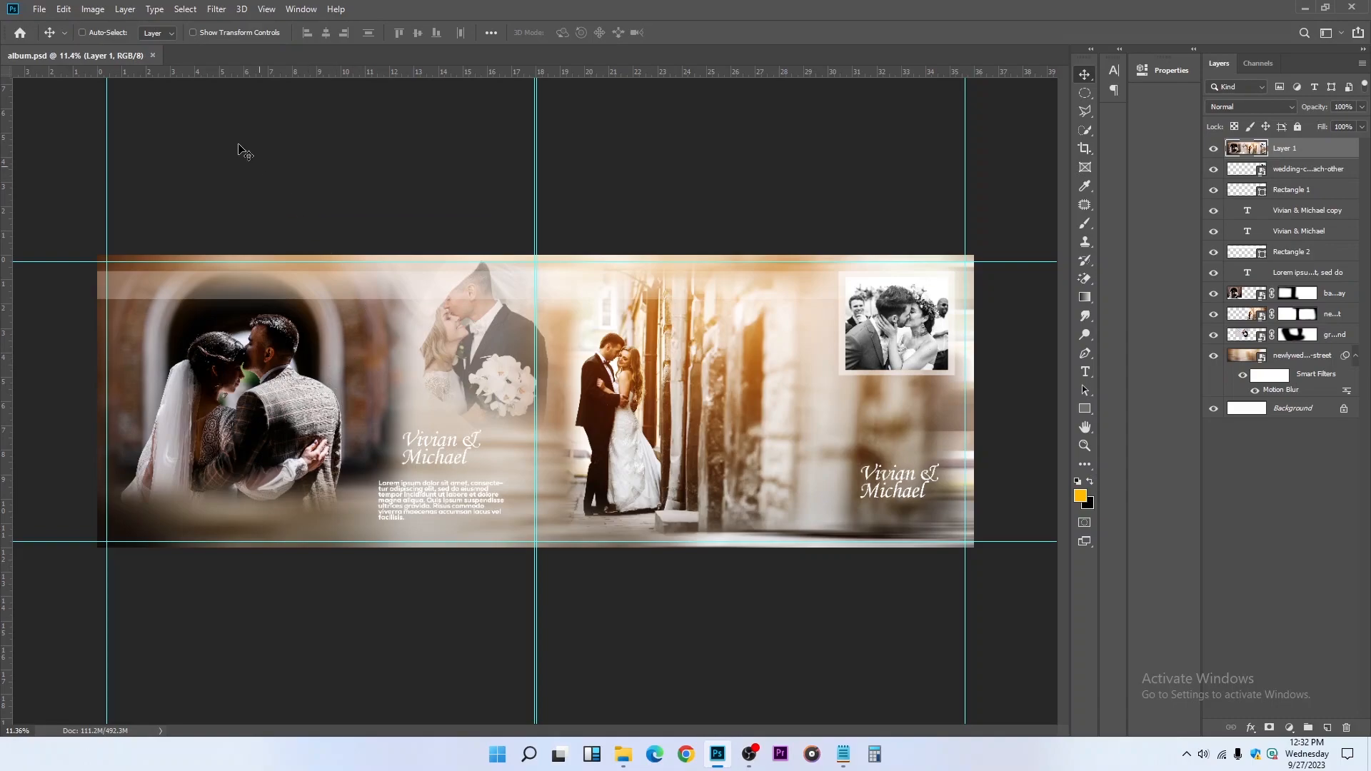
Close the album.psd document and display the recent files as a list
{"action": "left_click", "coordinate": [152, 55]}
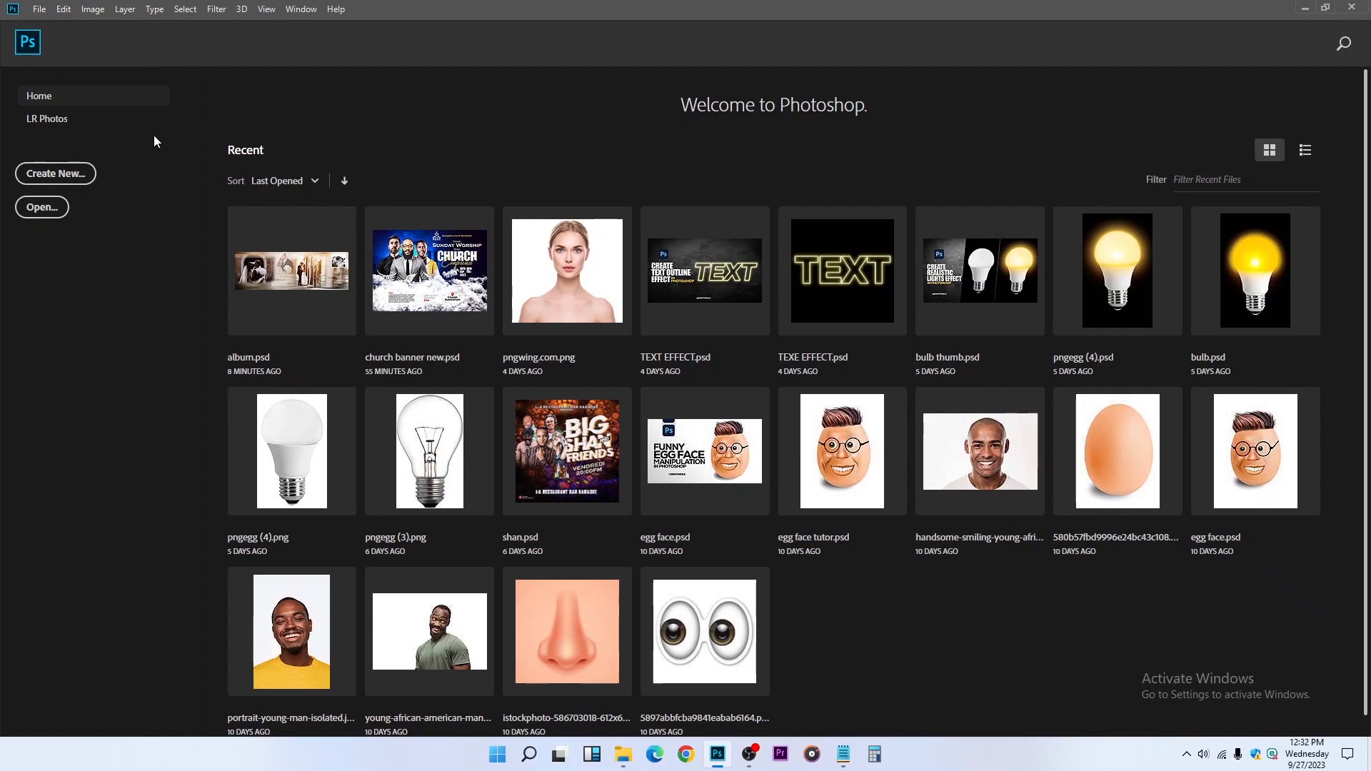
{"action": "left_click", "coordinate": [1304, 149]}
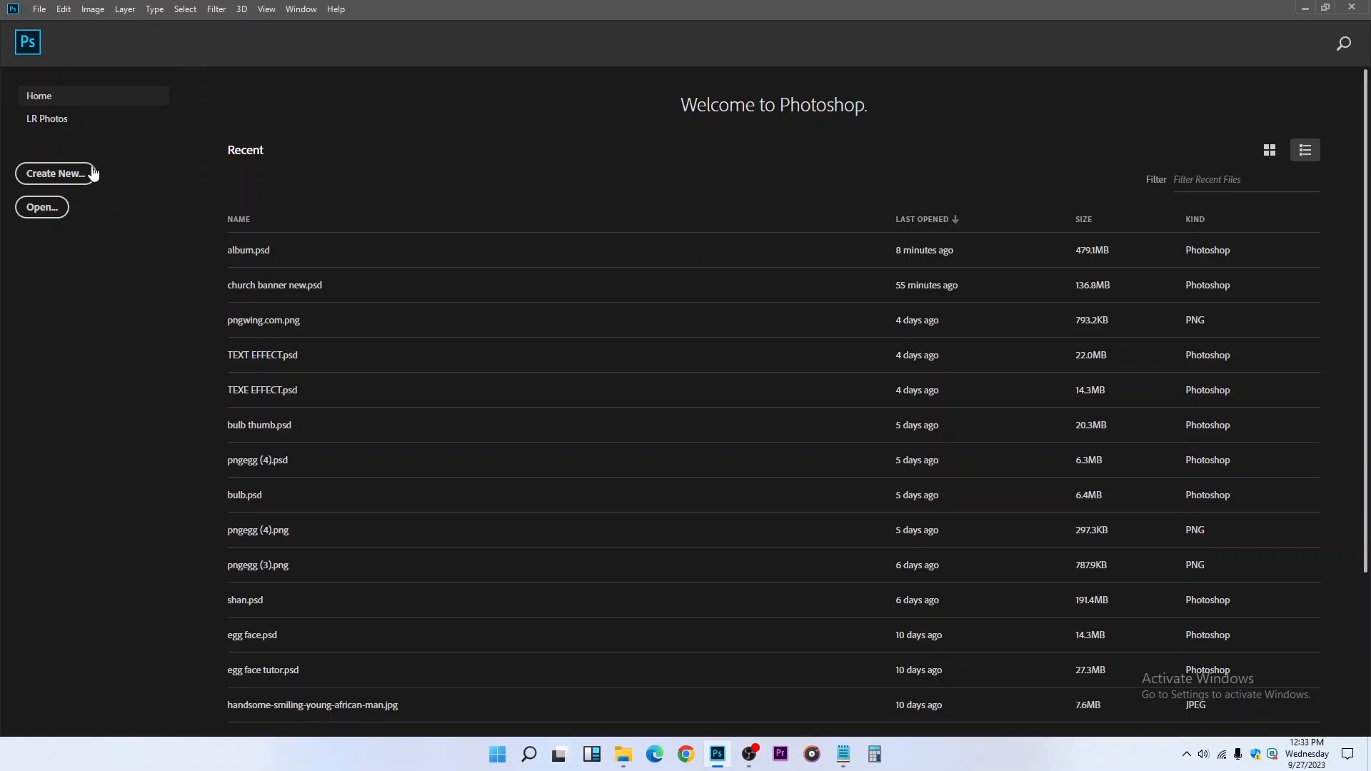
Create a new document named Wedding Album, 12 x 36 inches at 300 pixels/inch, RGB Color, with a white background
{"action": "left_click", "coordinate": [40, 9]}
{"action": "left_click", "coordinate": [3, 142]}
{"action": "left_click", "coordinate": [43, 178]}
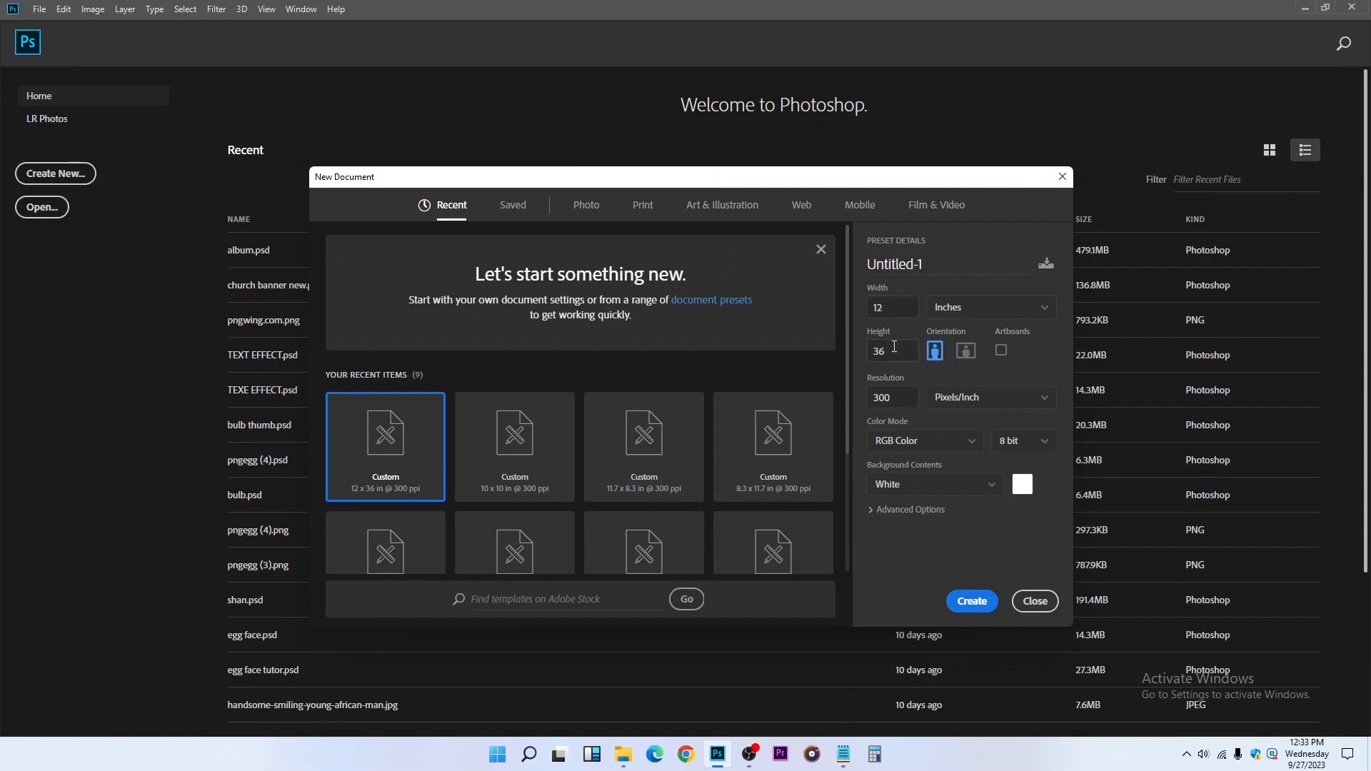
{"action": "double_click", "coordinate": [933, 266]}
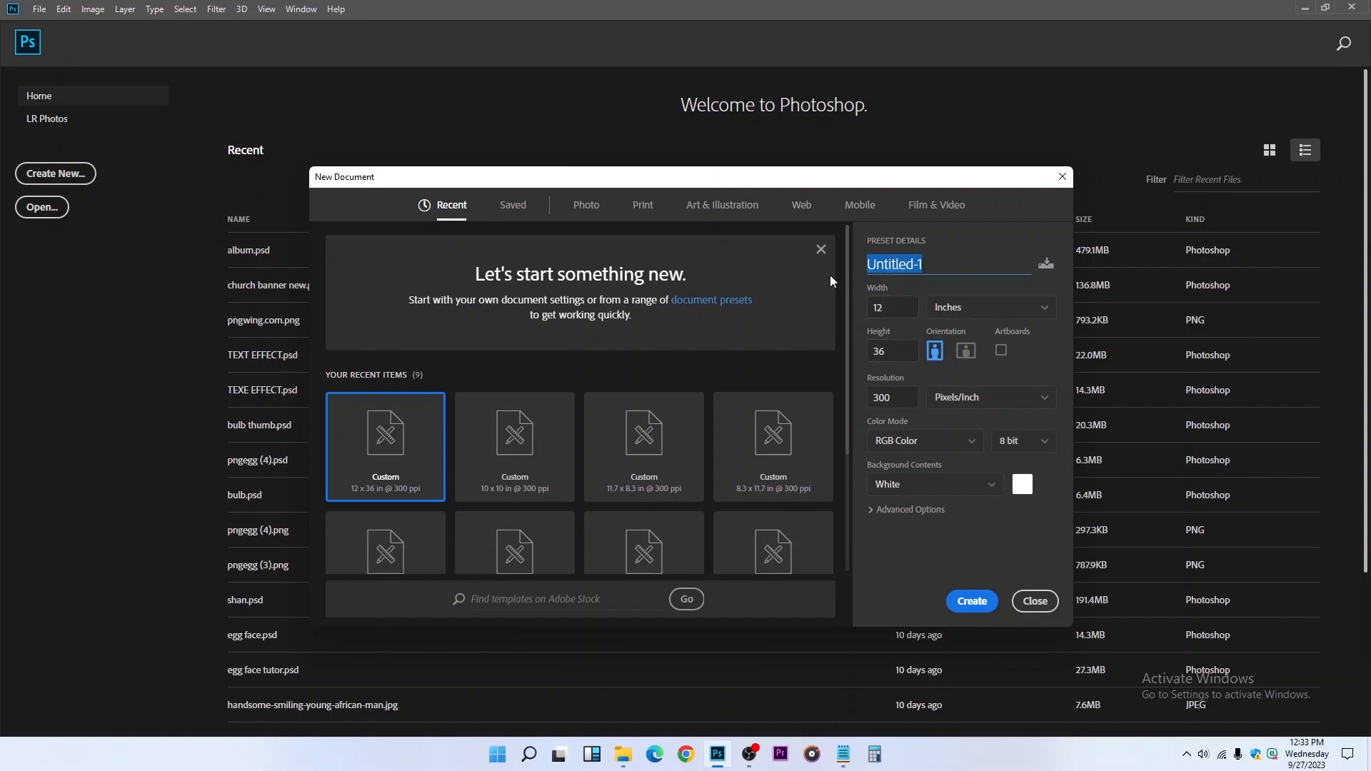
{"action": "type", "text": "album"}
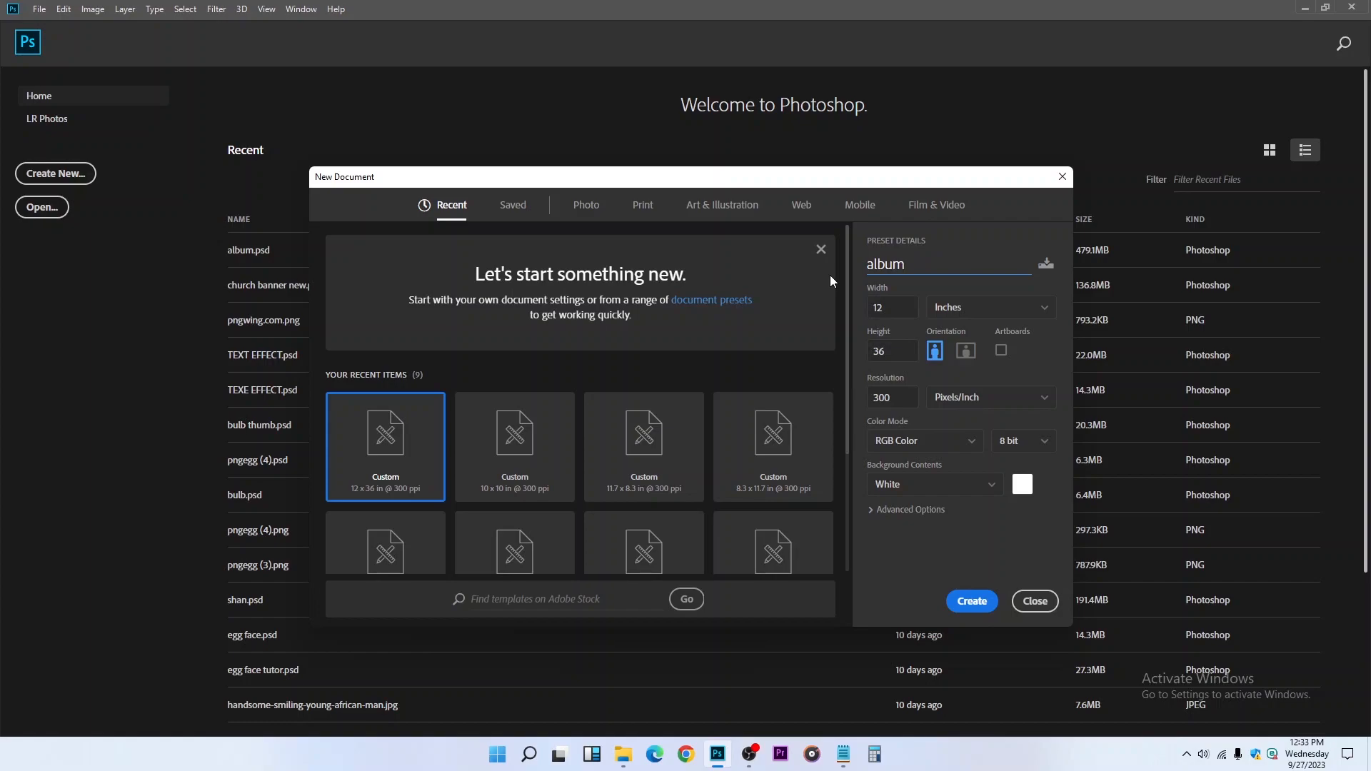
{"action": "double_click", "coordinate": [869, 263]}
{"action": "type", "text": "Wedding Album"}
{"action": "left_click", "coordinate": [972, 602]}
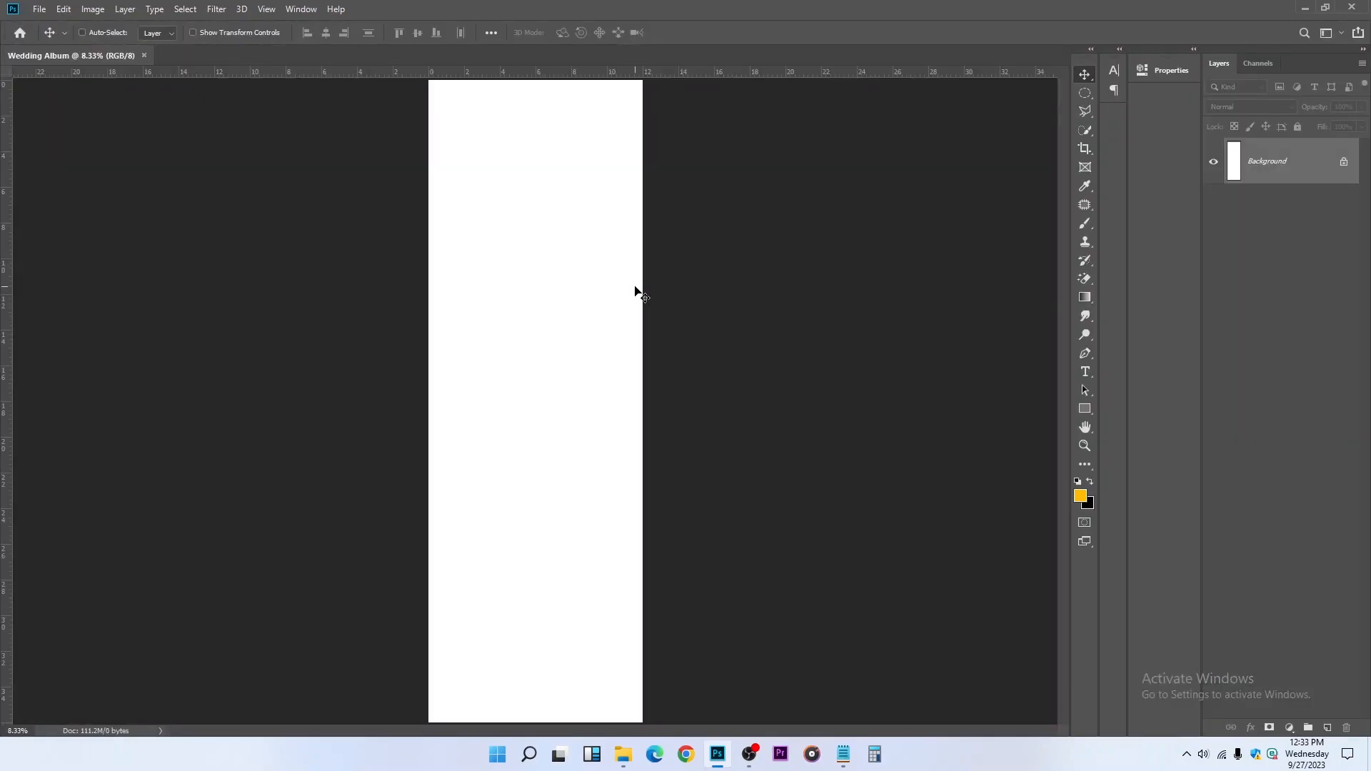
Rotate the whole canvas 90° clockwise into landscape format and fit it on screen
{"action": "left_click", "coordinate": [93, 10]}
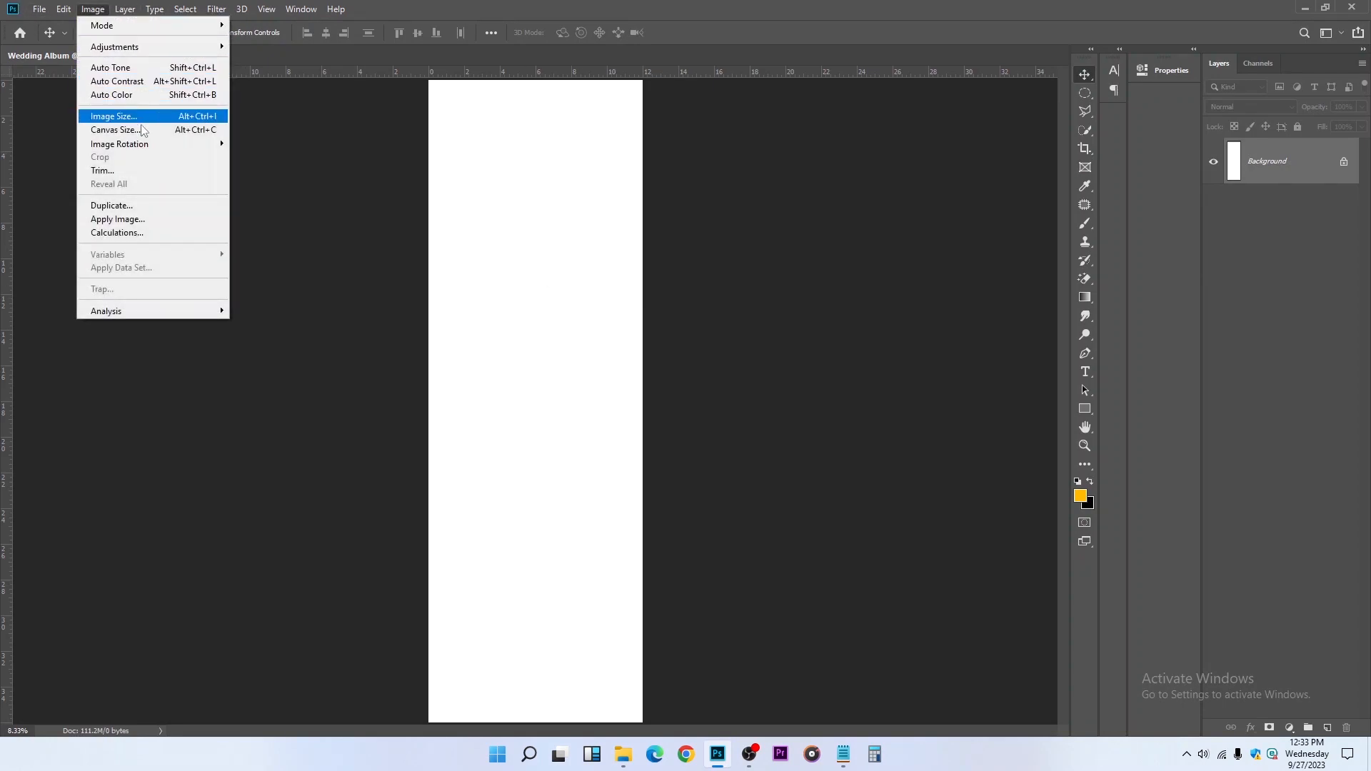
{"action": "mouse_move", "coordinate": [154, 144]}
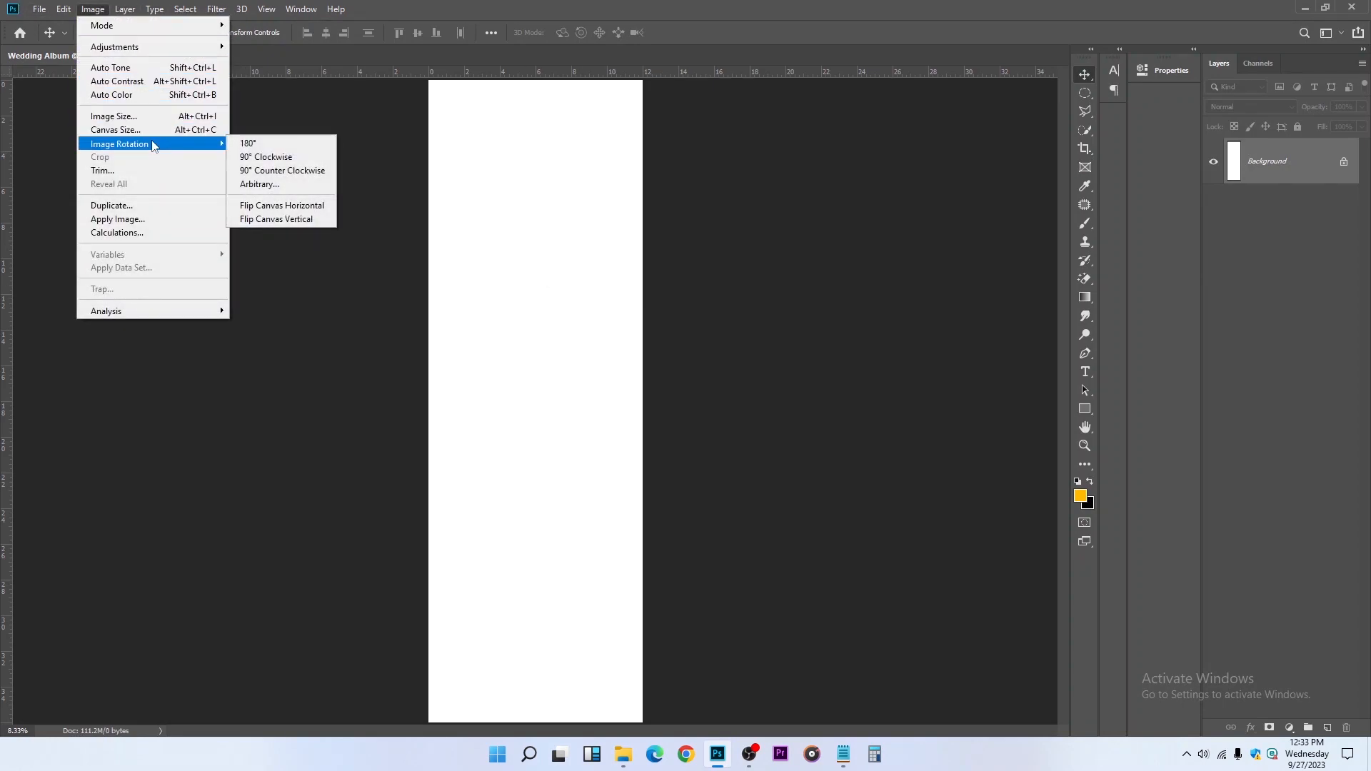
{"action": "left_click", "coordinate": [276, 158]}
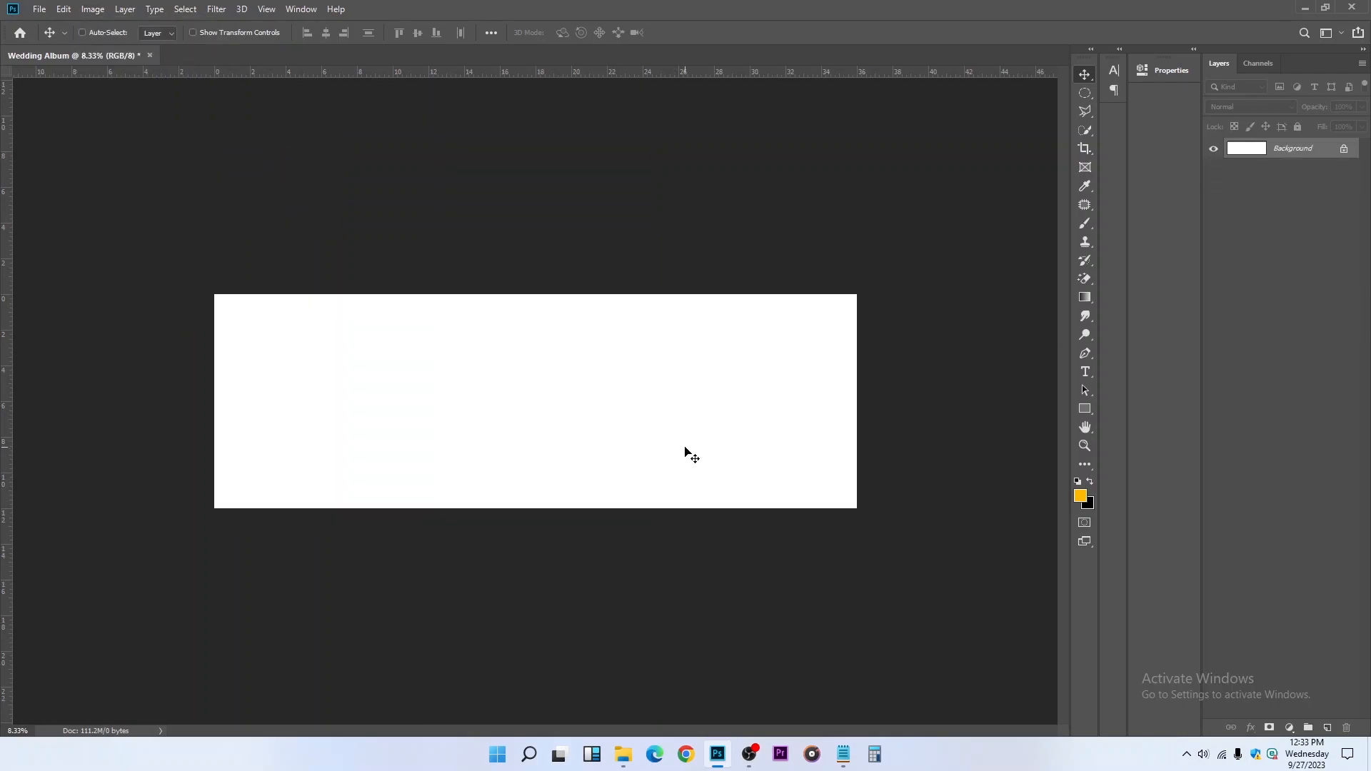
{"action": "key", "text": "z"}
{"action": "right_click", "coordinate": [619, 404]}
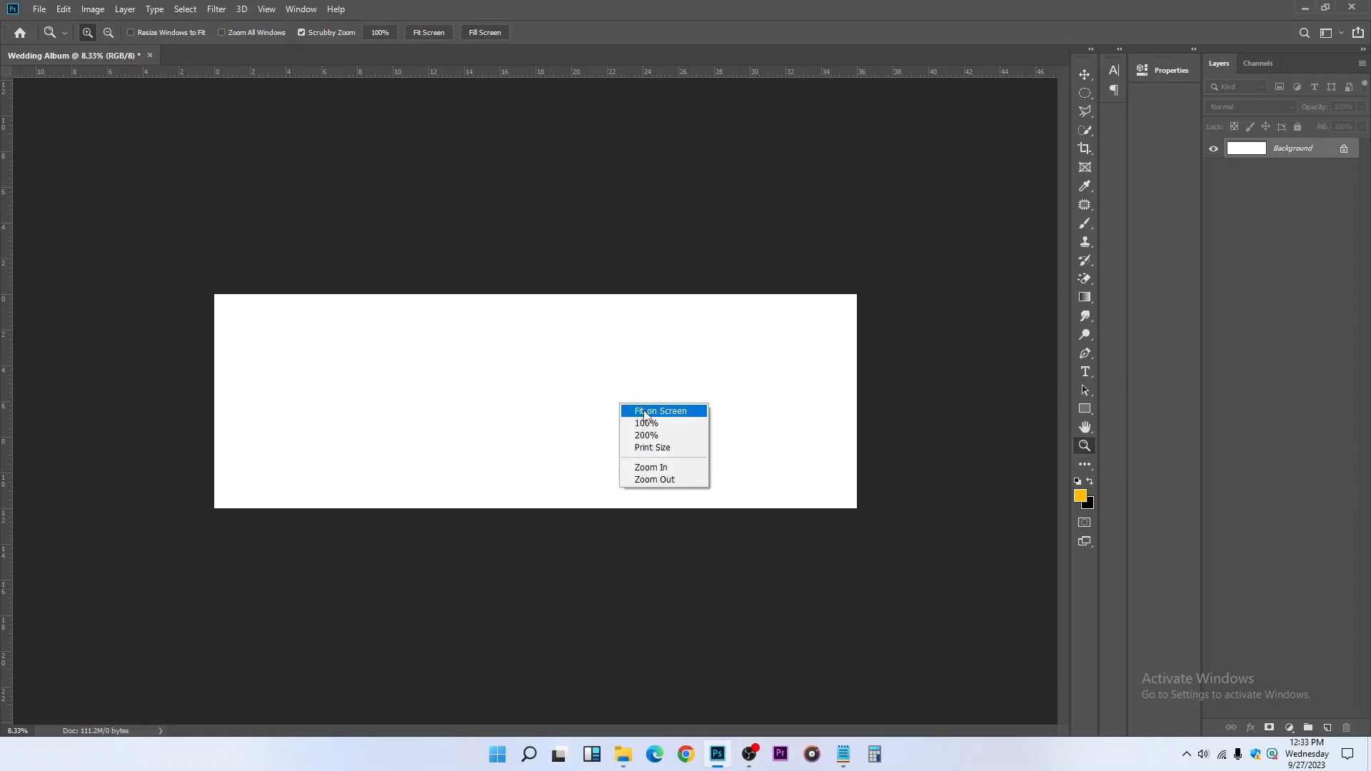
{"action": "left_click", "coordinate": [645, 412]}
{"action": "left_click", "coordinate": [1086, 75]}
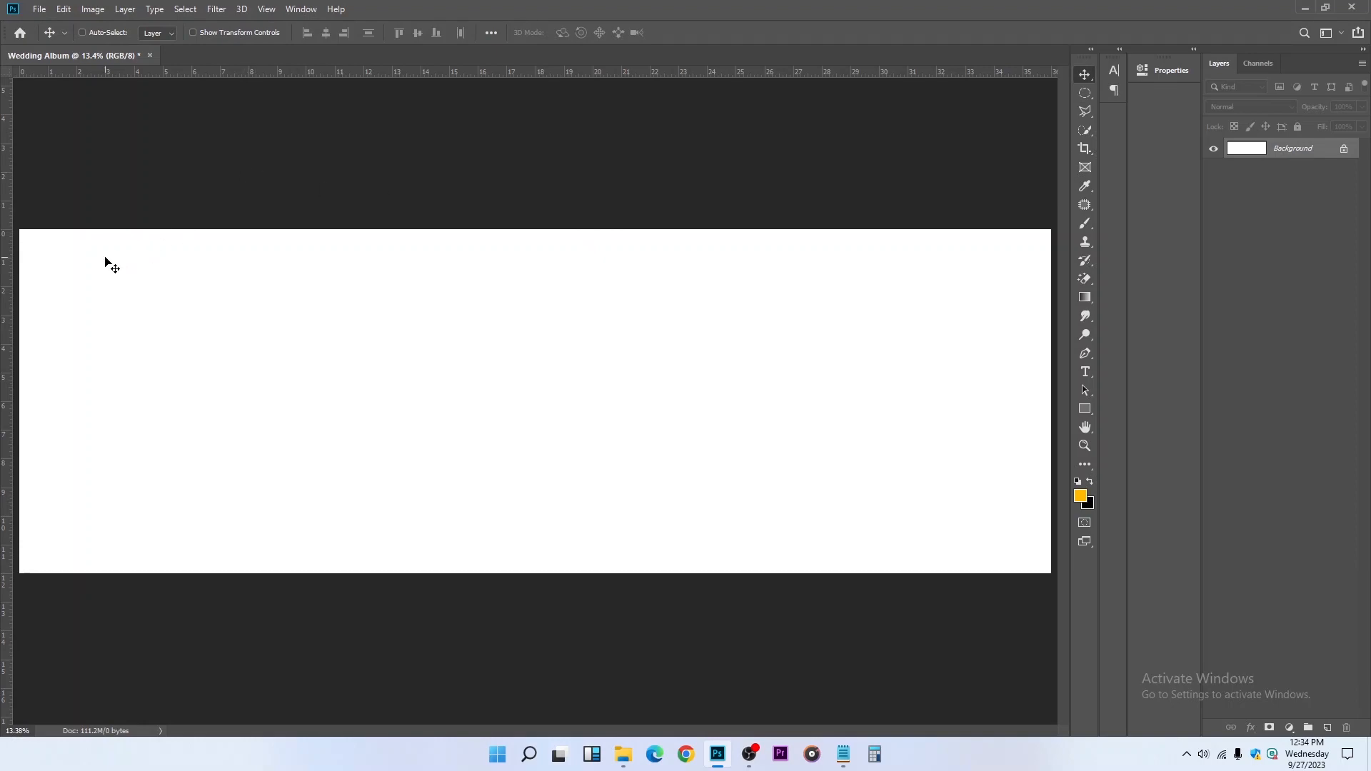
Toggle the rulers off and back on
{"action": "key", "text": "ctrl+r"}
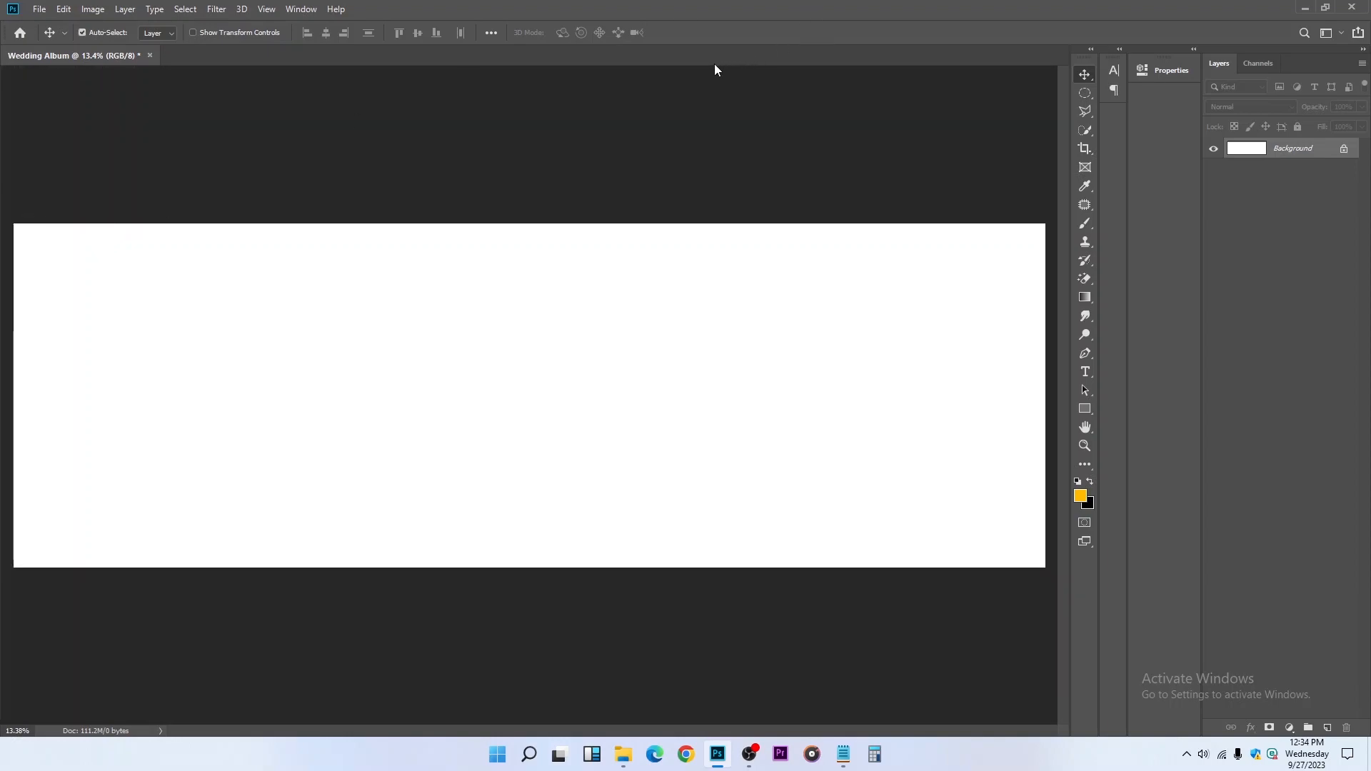
{"action": "key", "text": "ctrl+r"}
{"action": "key", "text": "ctrl"}
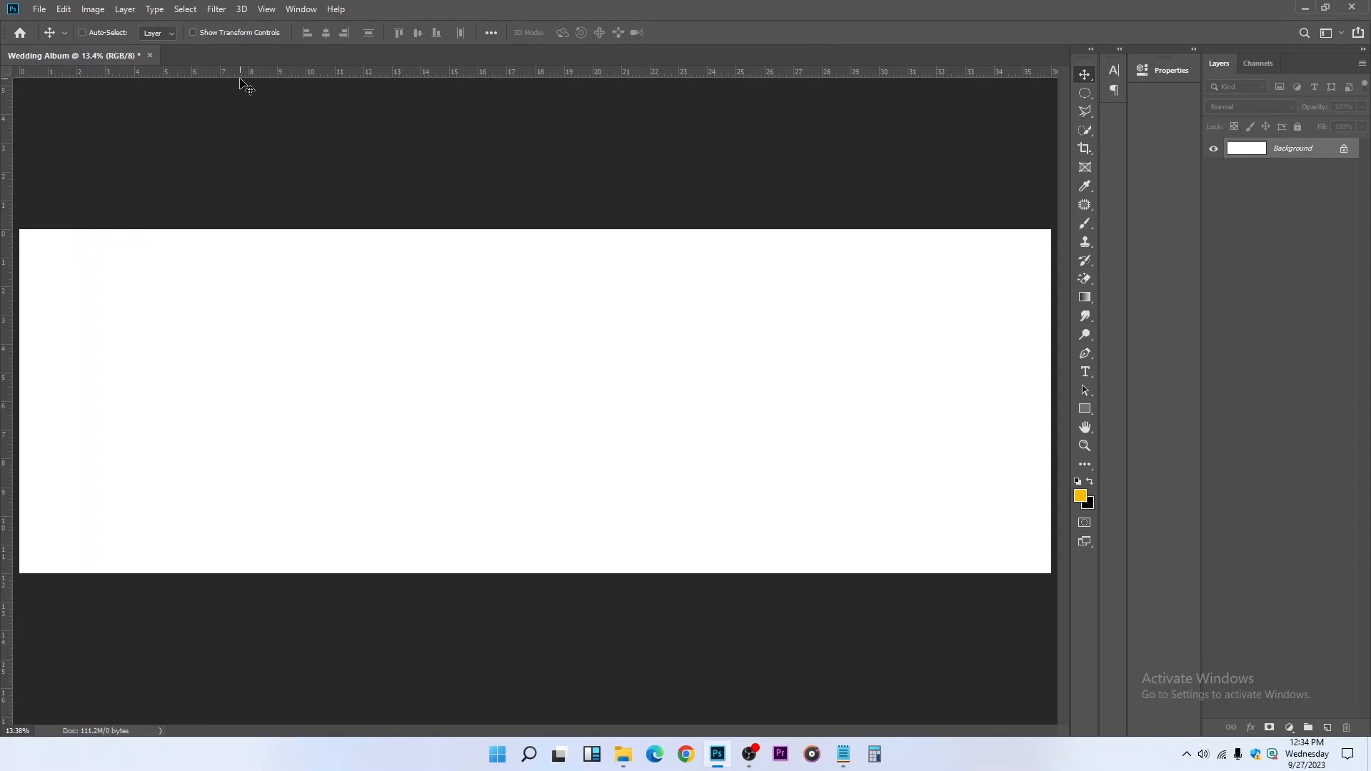
{"action": "key", "text": "ctrl+r"}
{"action": "key", "text": "ctrl+r"}
{"action": "key", "text": "ctrl+r"}
{"action": "key", "text": "ctrl+r"}
Place margin guides about 0.25 inch inside the left, top, bottom and right edges of the canvas
{"action": "left_click_drag", "start_coordinate": [10, 214], "coordinate": [27, 196]}
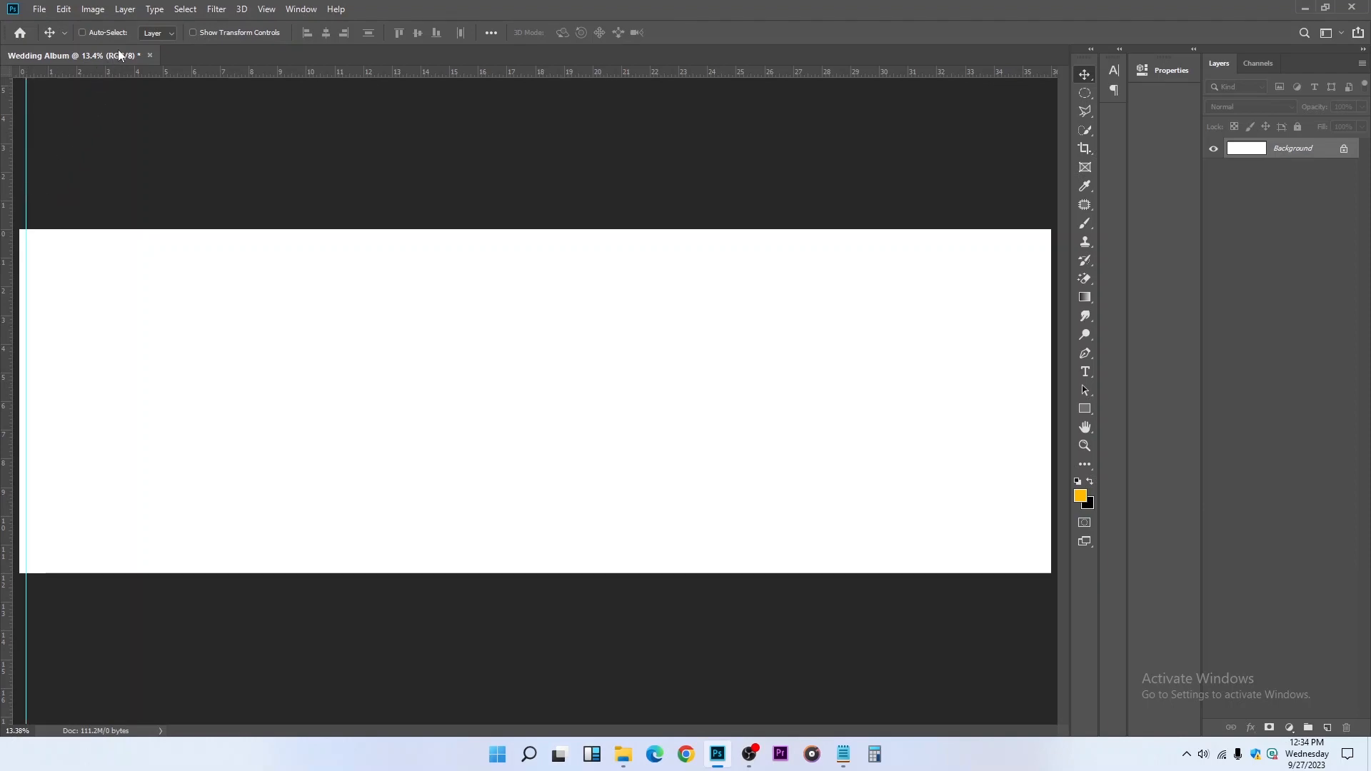
{"action": "left_click_drag", "start_coordinate": [114, 75], "coordinate": [102, 237]}
{"action": "left_click_drag", "start_coordinate": [164, 75], "coordinate": [142, 568]}
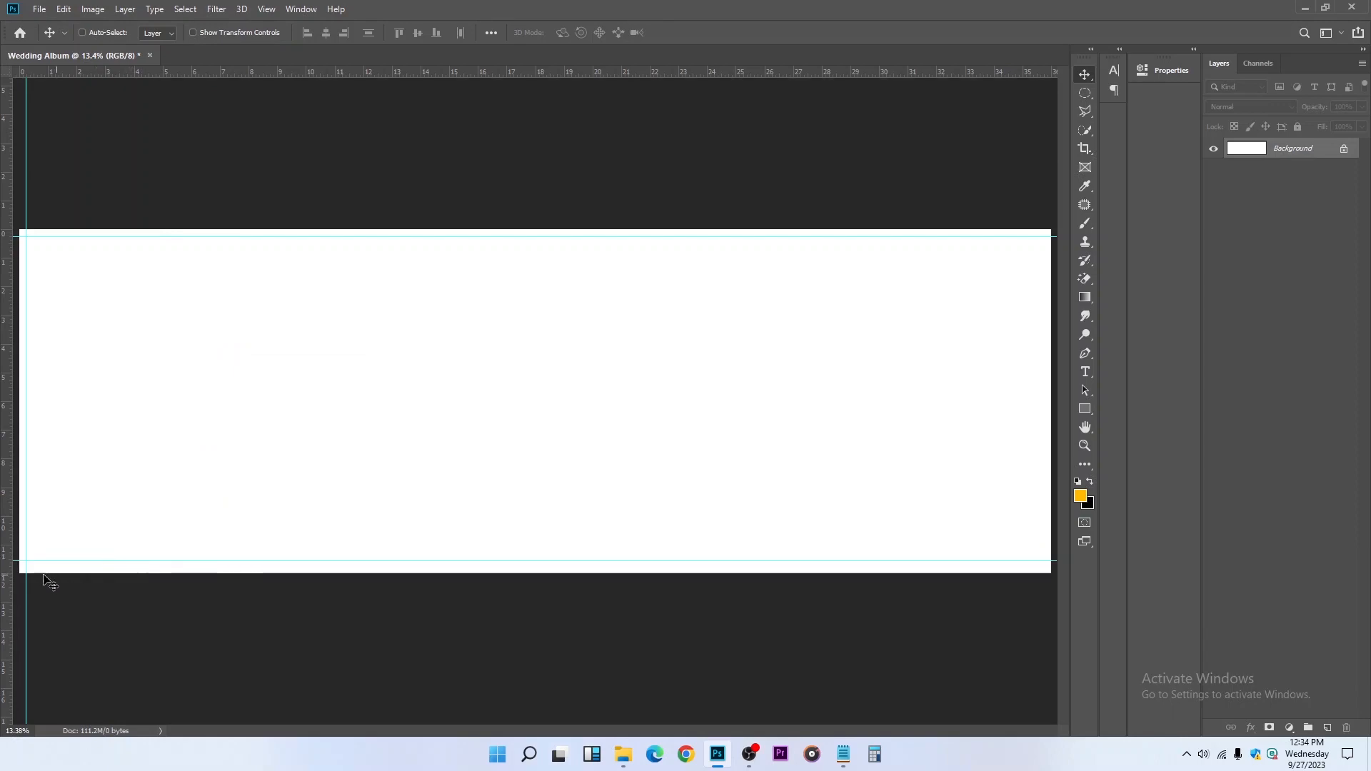
{"action": "scroll", "coordinate": [55, 582], "scroll_direction": "up", "scroll_amount": 2}
{"action": "left_click_drag", "start_coordinate": [46, 547], "coordinate": [42, 557]}
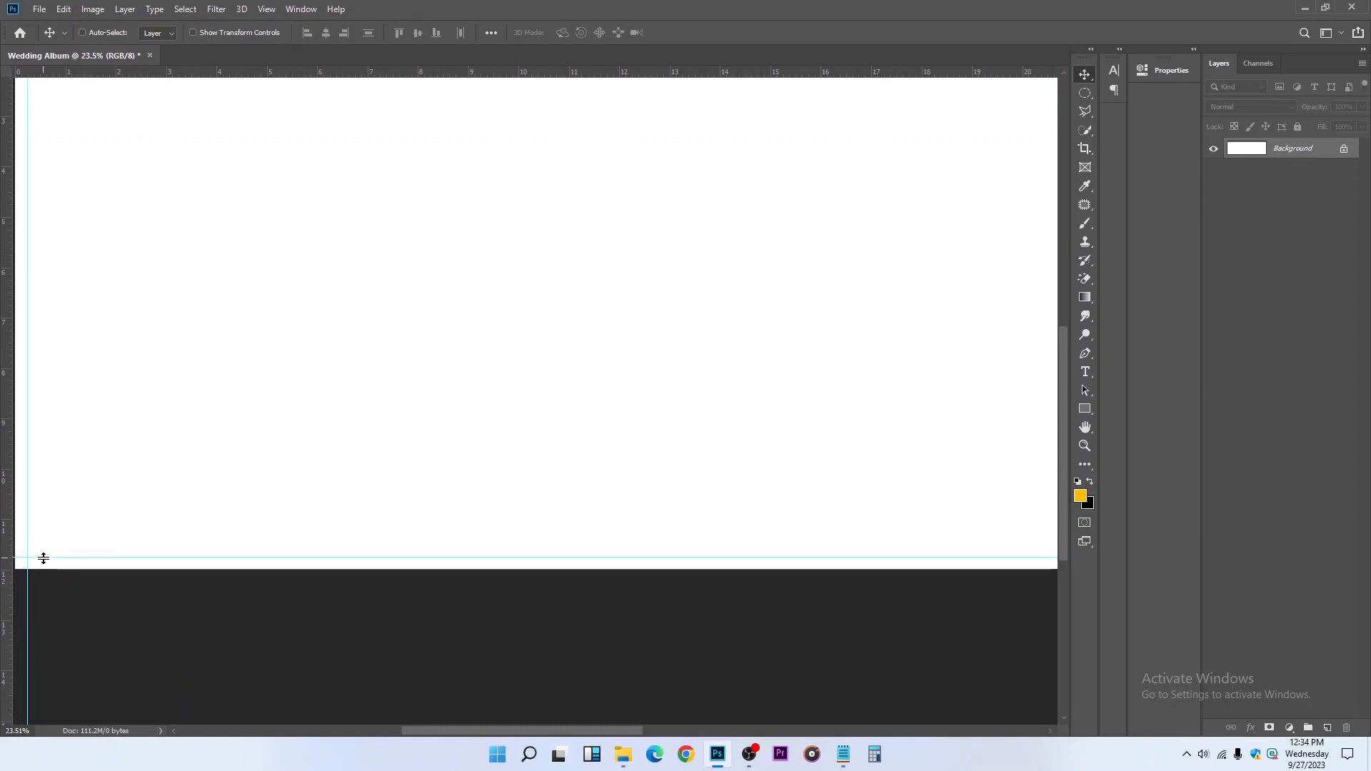
{"action": "scroll", "coordinate": [85, 486], "scroll_direction": "down", "scroll_amount": 2}
{"action": "scroll", "coordinate": [86, 480], "scroll_direction": "up", "scroll_amount": 1}
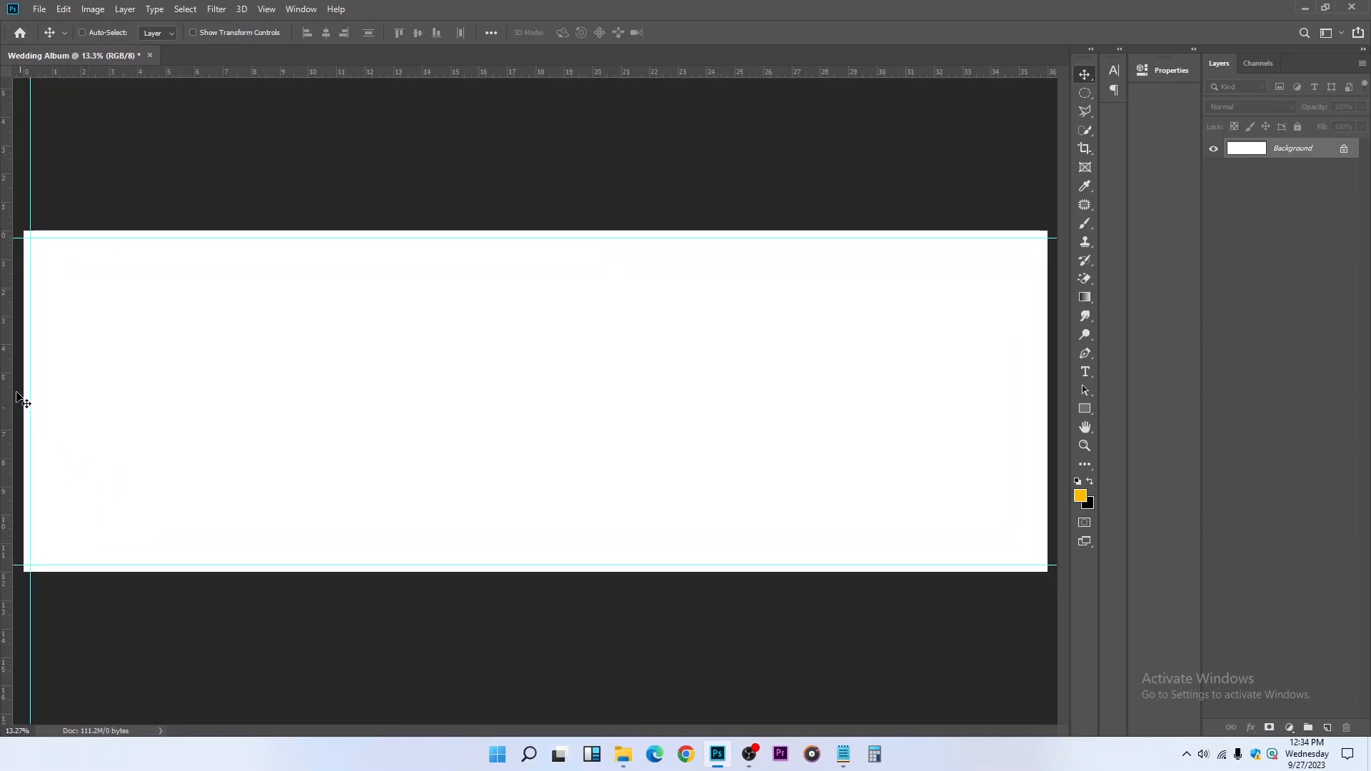
{"action": "left_click_drag", "start_coordinate": [9, 367], "coordinate": [1040, 278]}
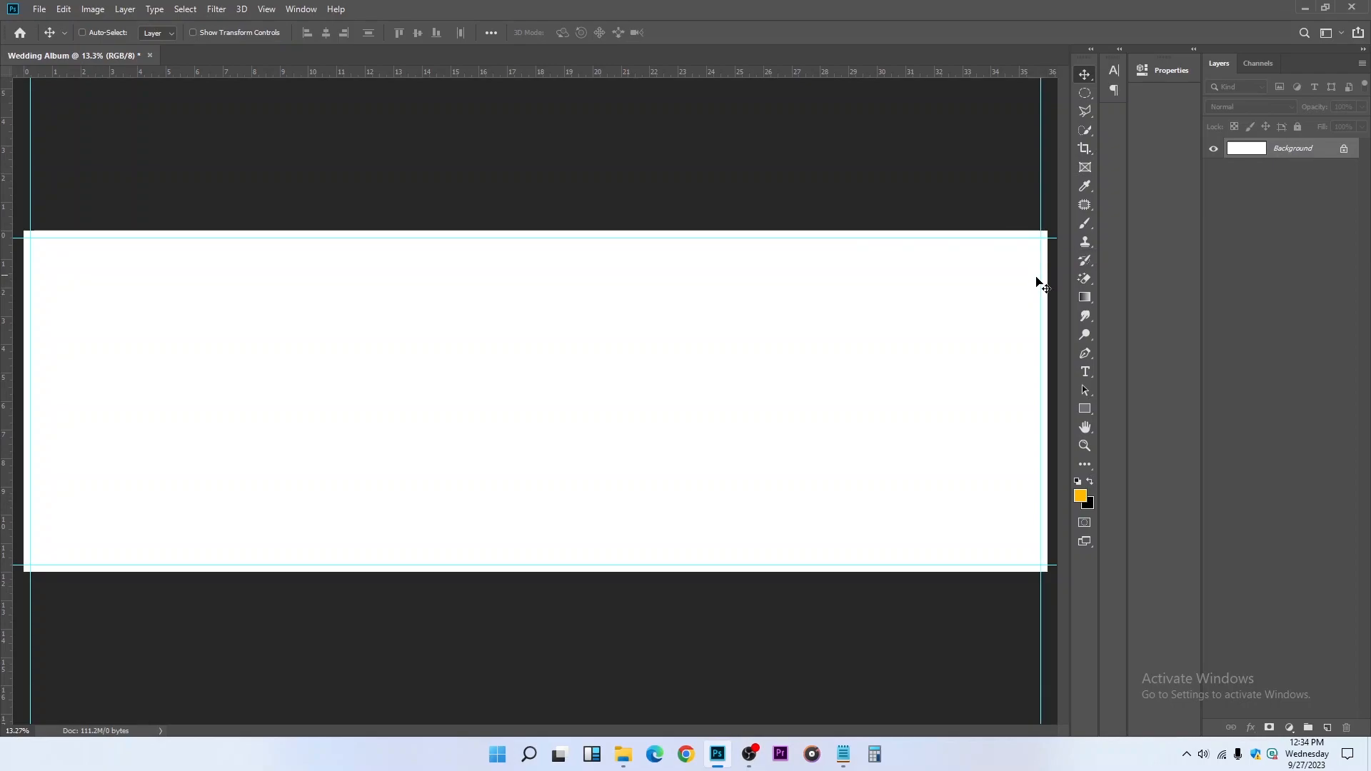
Place two vertical guides close together on either side of the canvas's 18-inch centre line to mark the fold
{"action": "left_click_drag", "start_coordinate": [2, 174], "coordinate": [534, 166]}
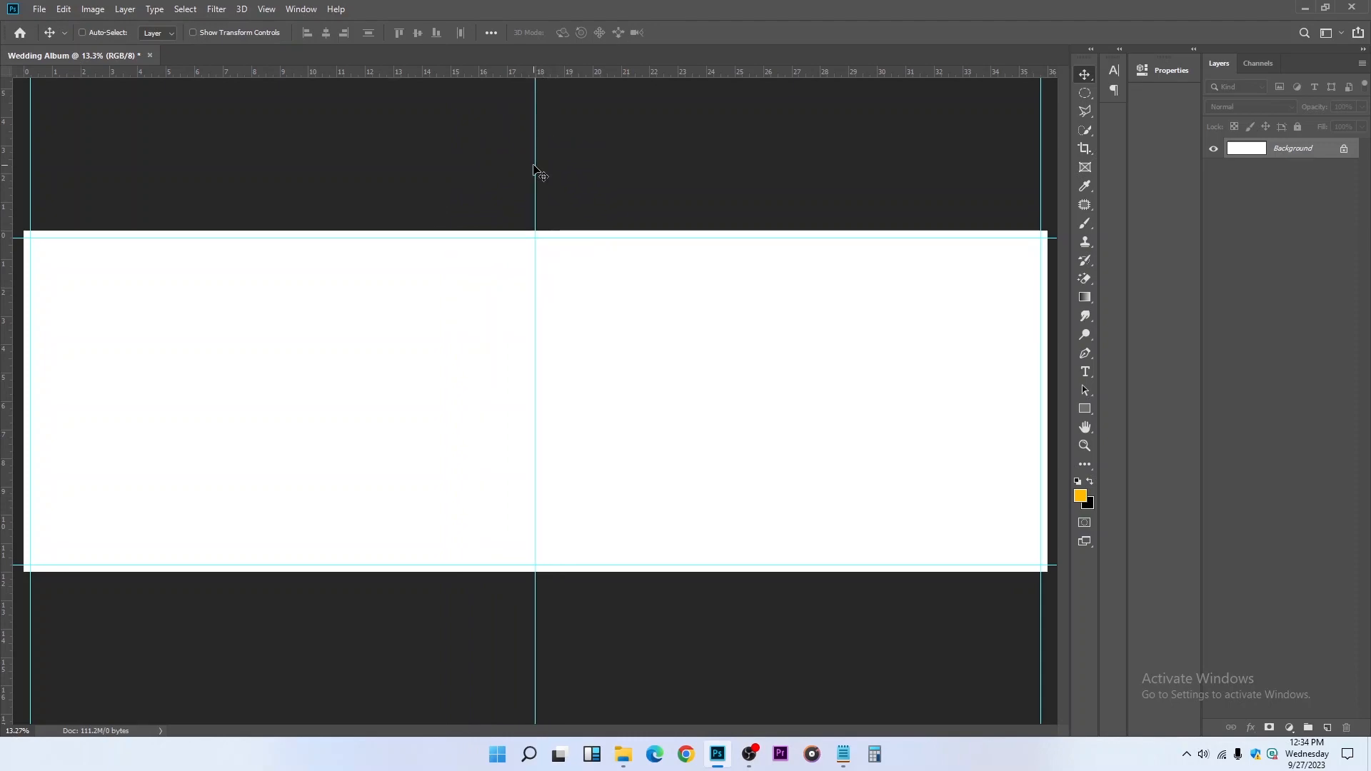
{"action": "scroll", "coordinate": [514, 66], "scroll_direction": "up", "scroll_amount": 2}
{"action": "scroll", "coordinate": [564, 88], "scroll_direction": "up", "scroll_amount": 10}
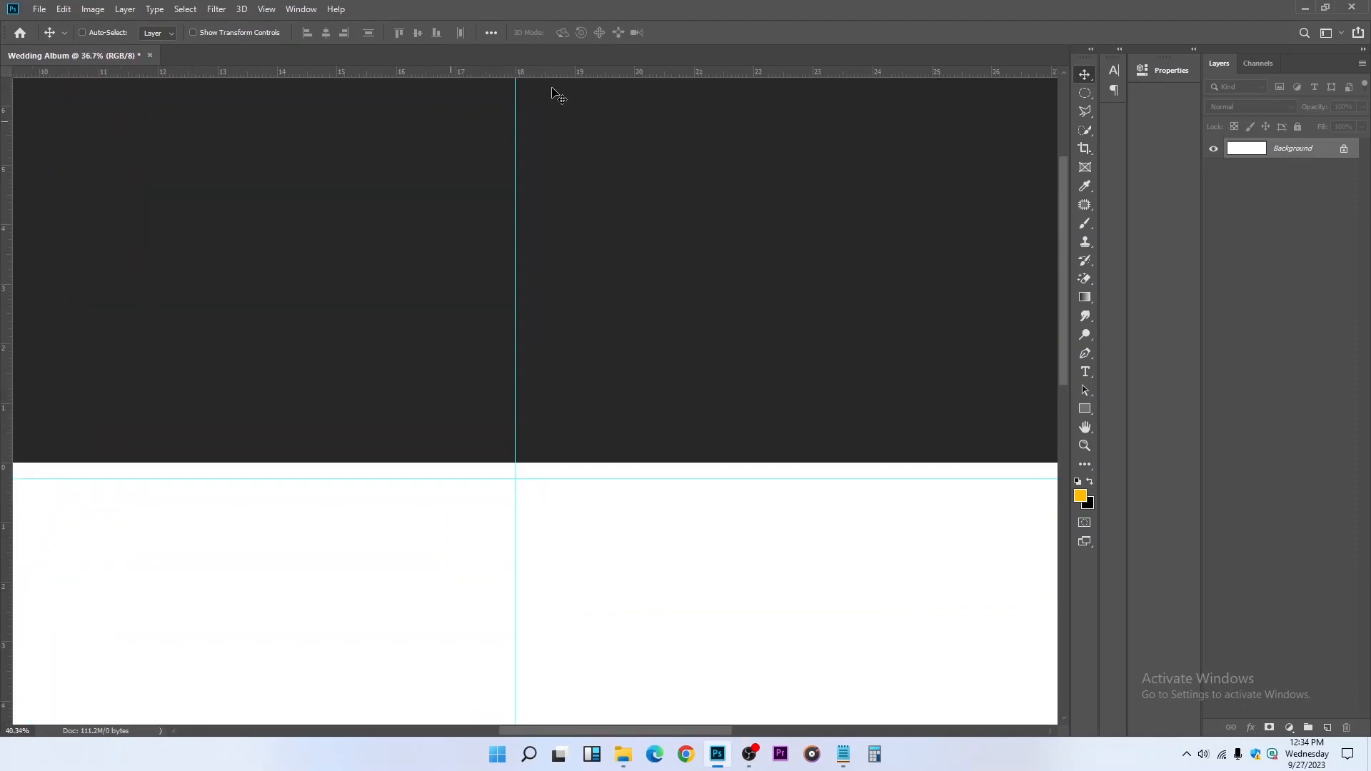
{"action": "scroll", "coordinate": [492, 84], "scroll_direction": "up", "scroll_amount": 4}
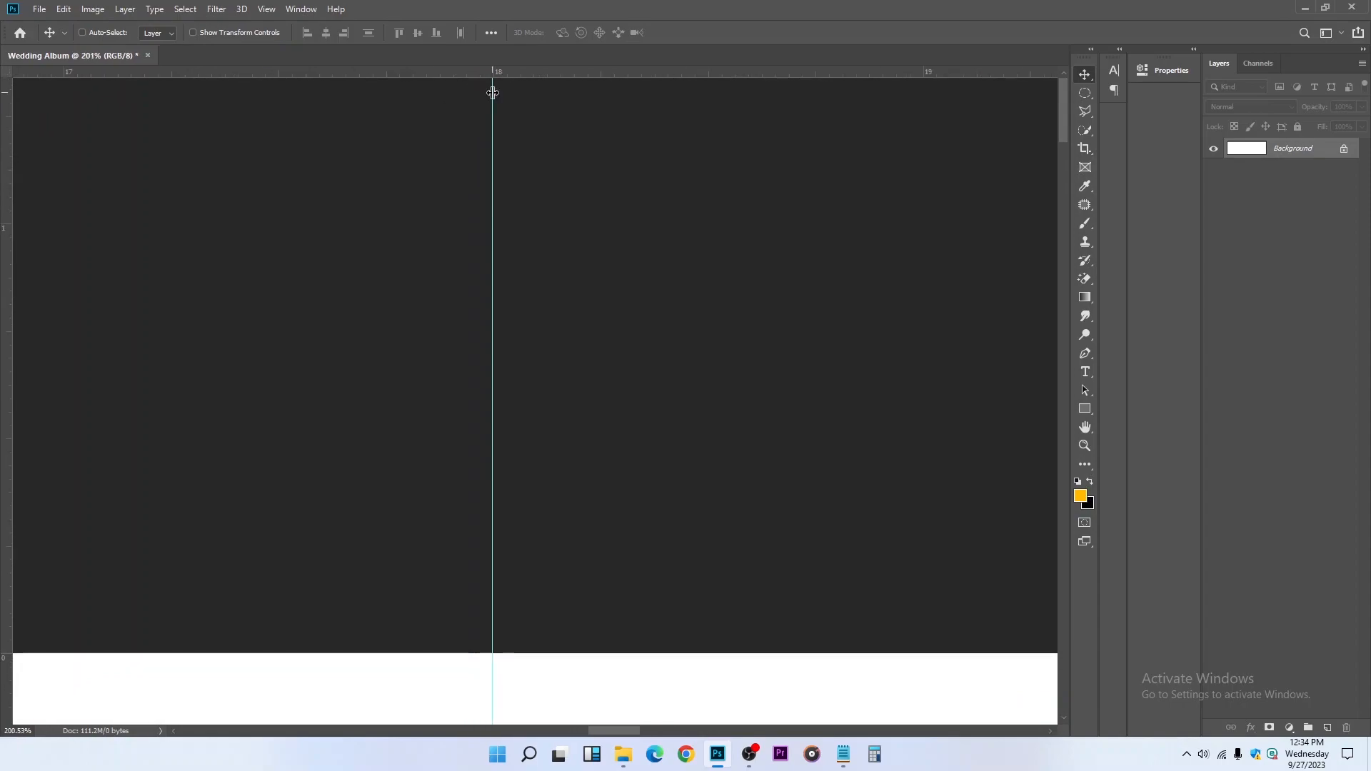
{"action": "left_click_drag", "start_coordinate": [6, 212], "coordinate": [492, 141]}
{"action": "left_click", "coordinate": [831, 309]}
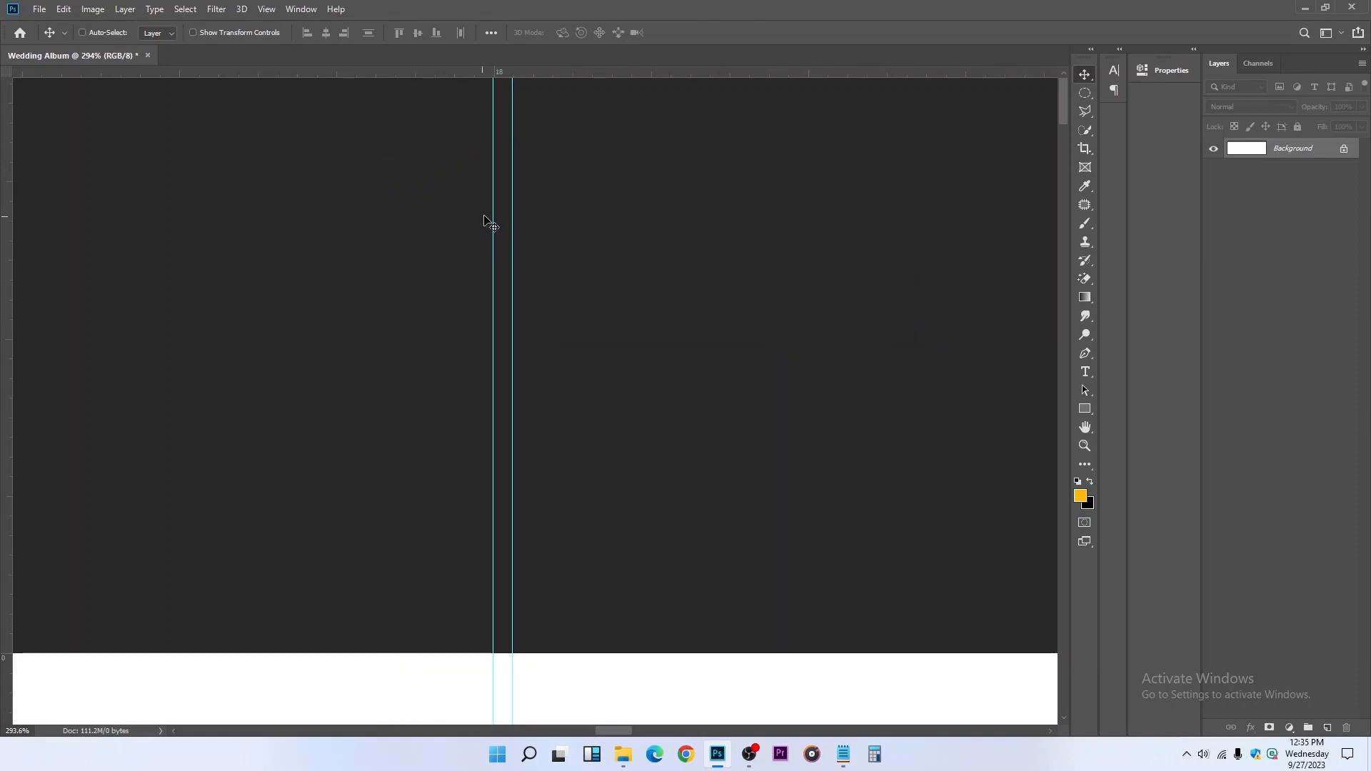
{"action": "mouse_move", "coordinate": [493, 208]}
{"action": "left_mouse_down"}
{"action": "mouse_move", "coordinate": [474, 213]}
{"action": "mouse_move", "coordinate": [514, 186]}
{"action": "left_mouse_up"}
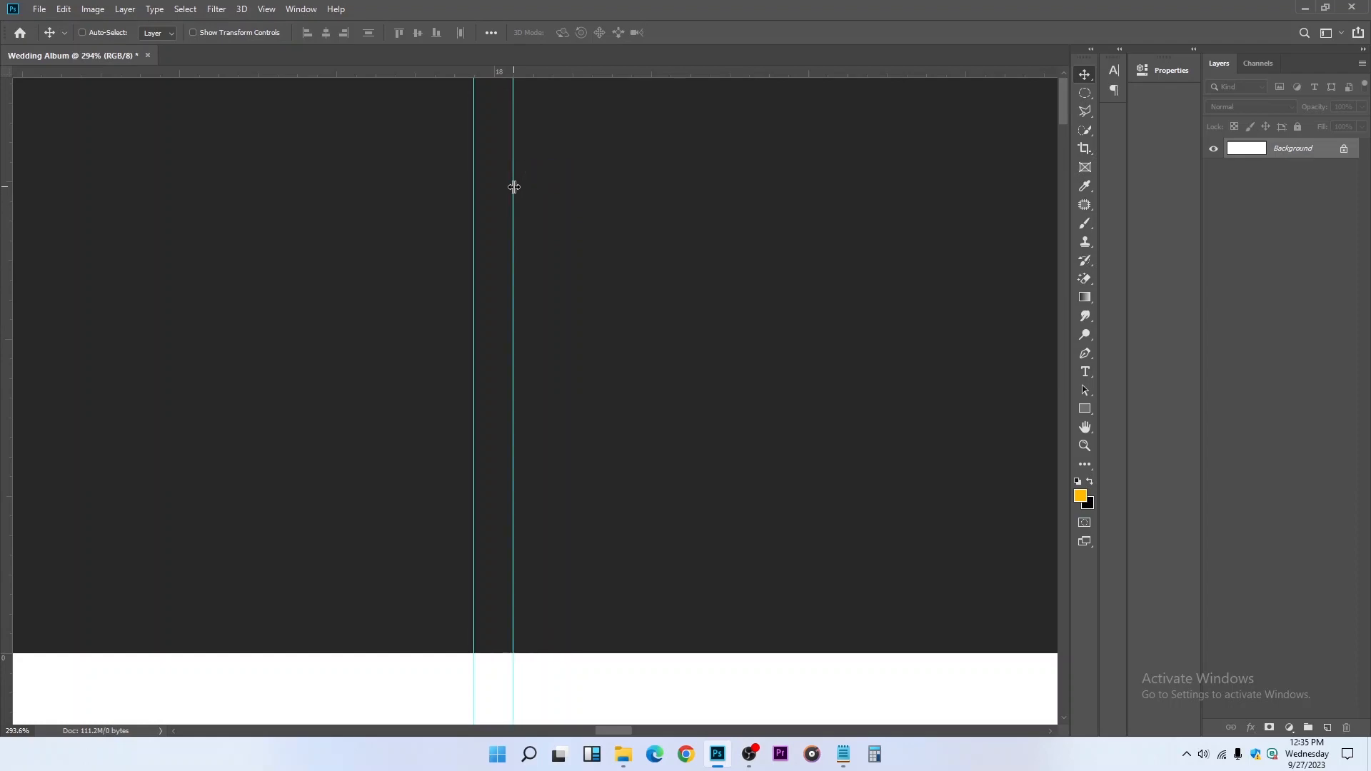
{"action": "scroll", "coordinate": [514, 210], "scroll_direction": "down", "scroll_amount": 3}
{"action": "scroll", "coordinate": [514, 210], "scroll_direction": "down", "scroll_amount": 6}
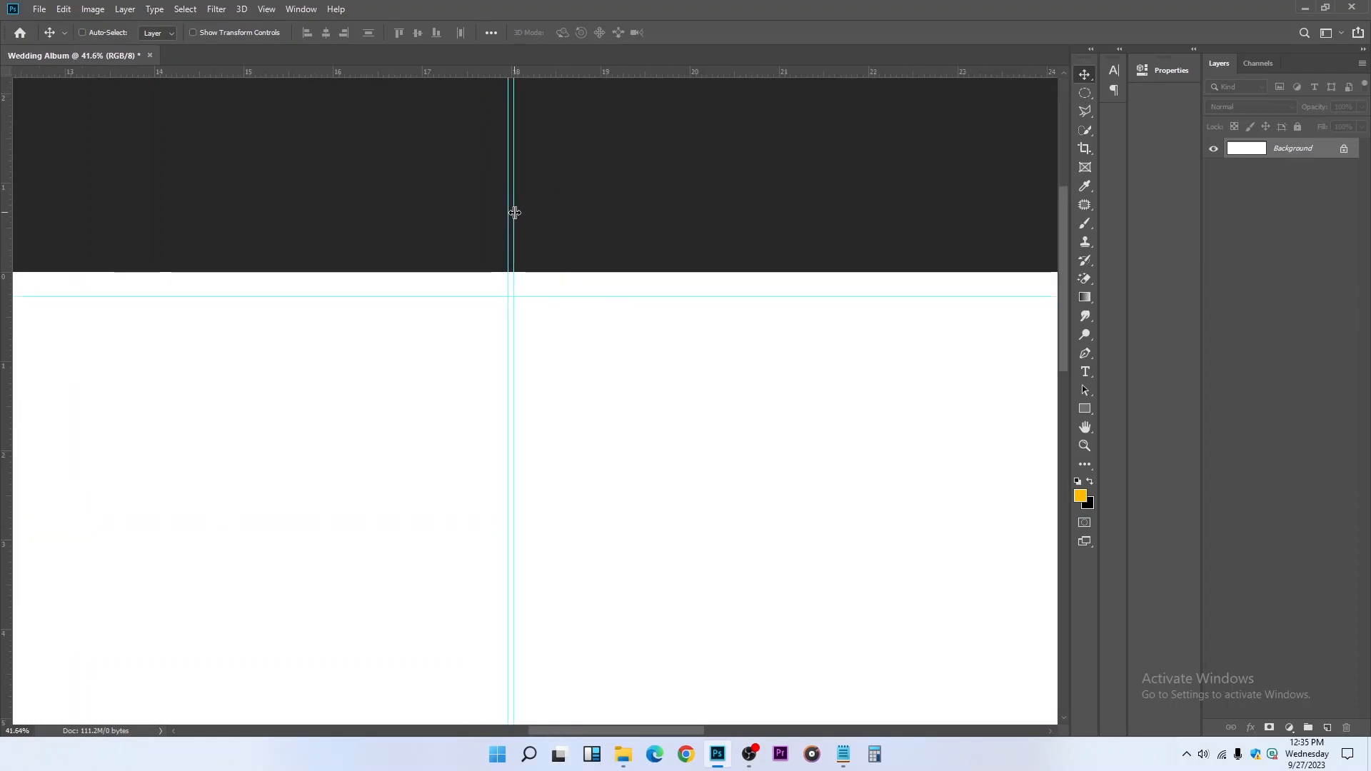
{"action": "key", "text": "z"}
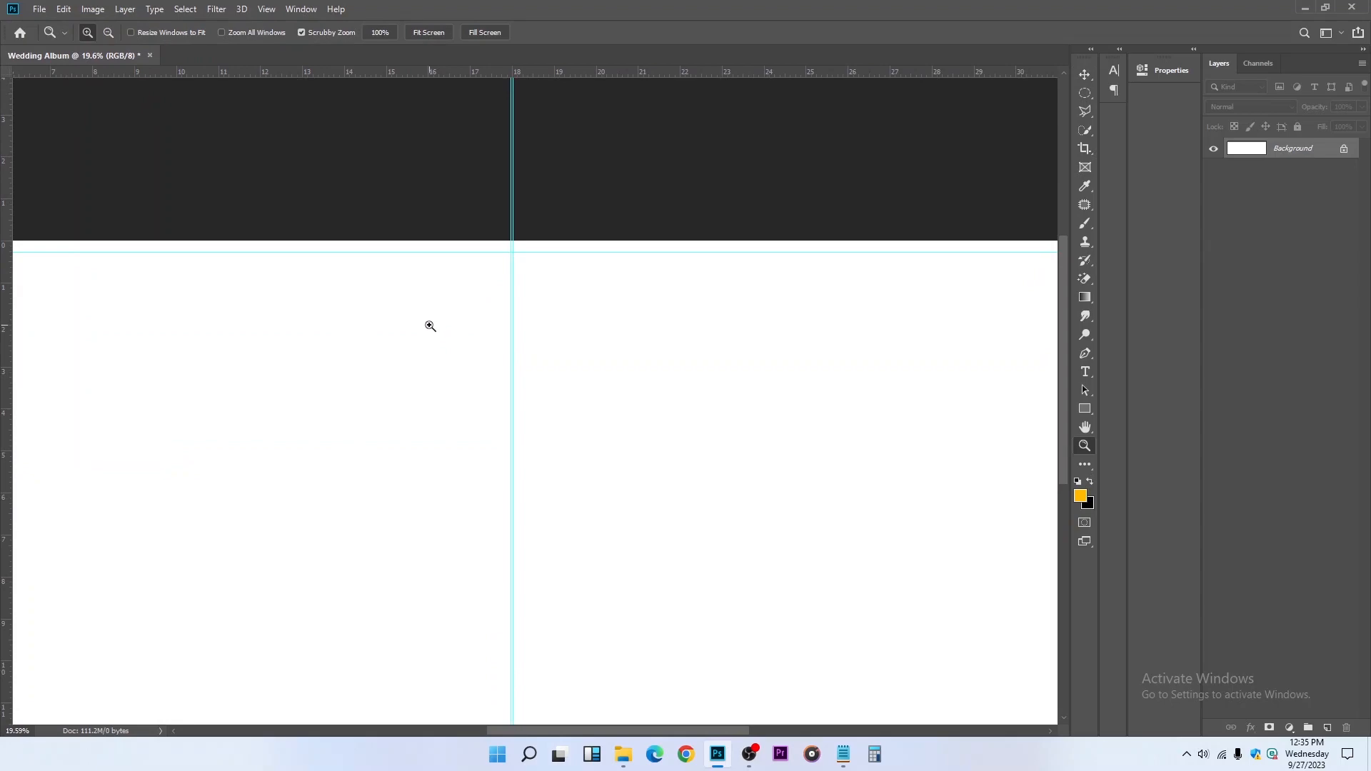
{"action": "right_click", "coordinate": [429, 327]}
{"action": "left_click", "coordinate": [464, 336]}
{"action": "left_click", "coordinate": [1085, 74]}
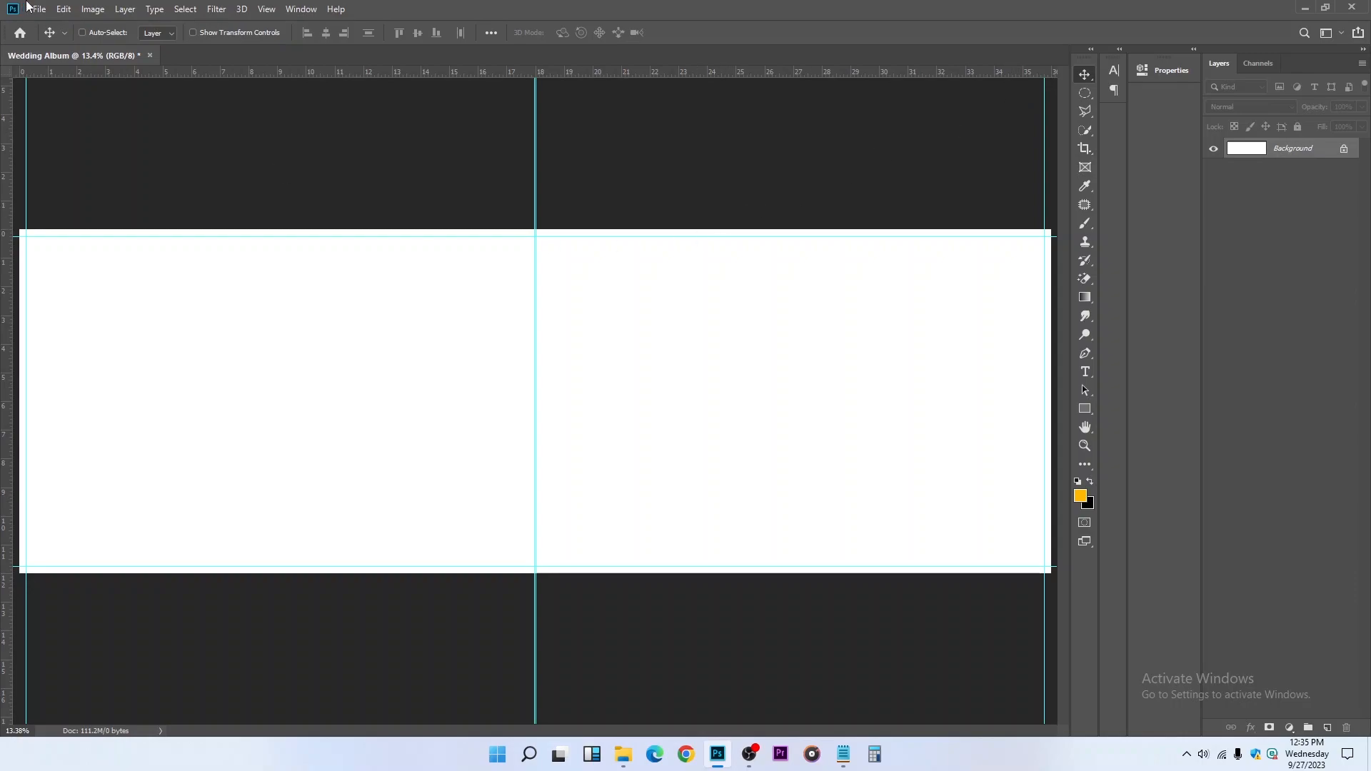
Place the newlyweds-love-posing-street photo from the Downloads folder as an embedded image
{"action": "left_click", "coordinate": [32, 7]}
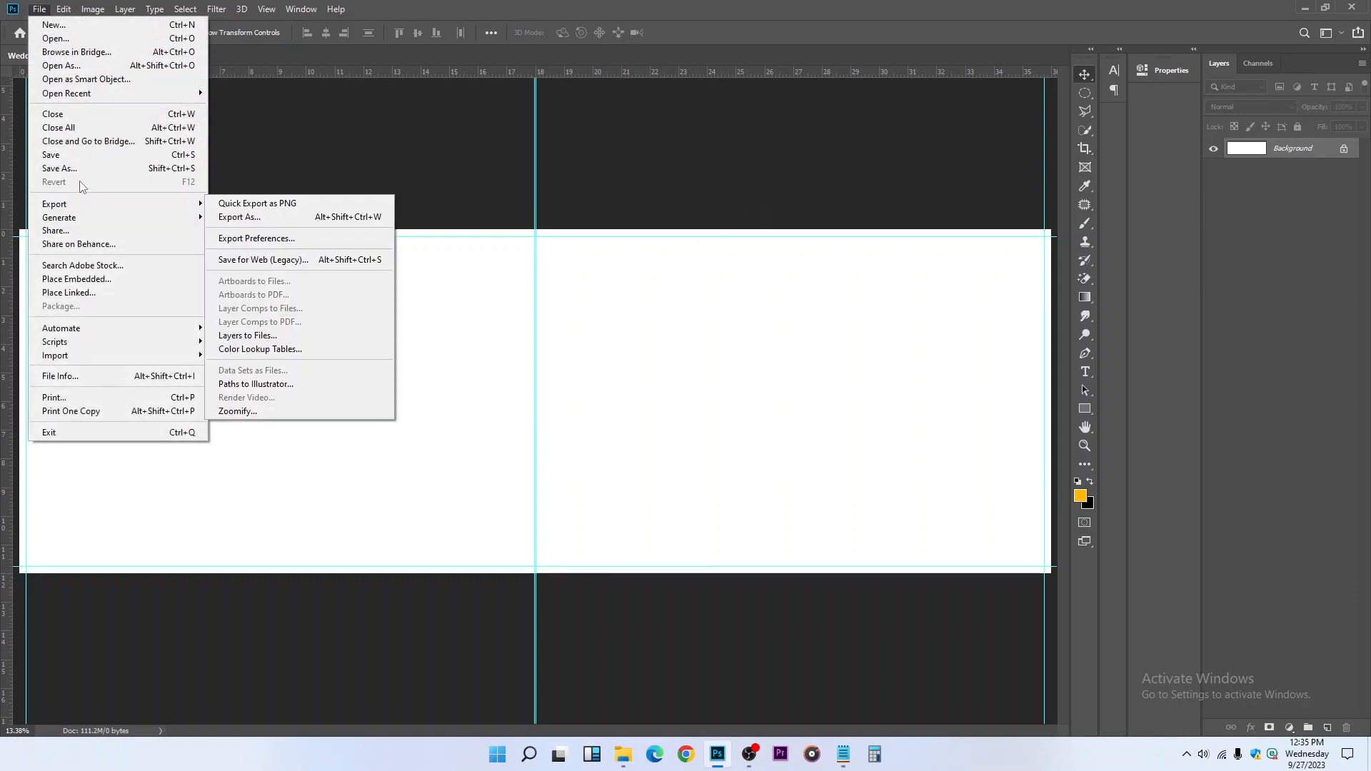
{"action": "left_click", "coordinate": [74, 279]}
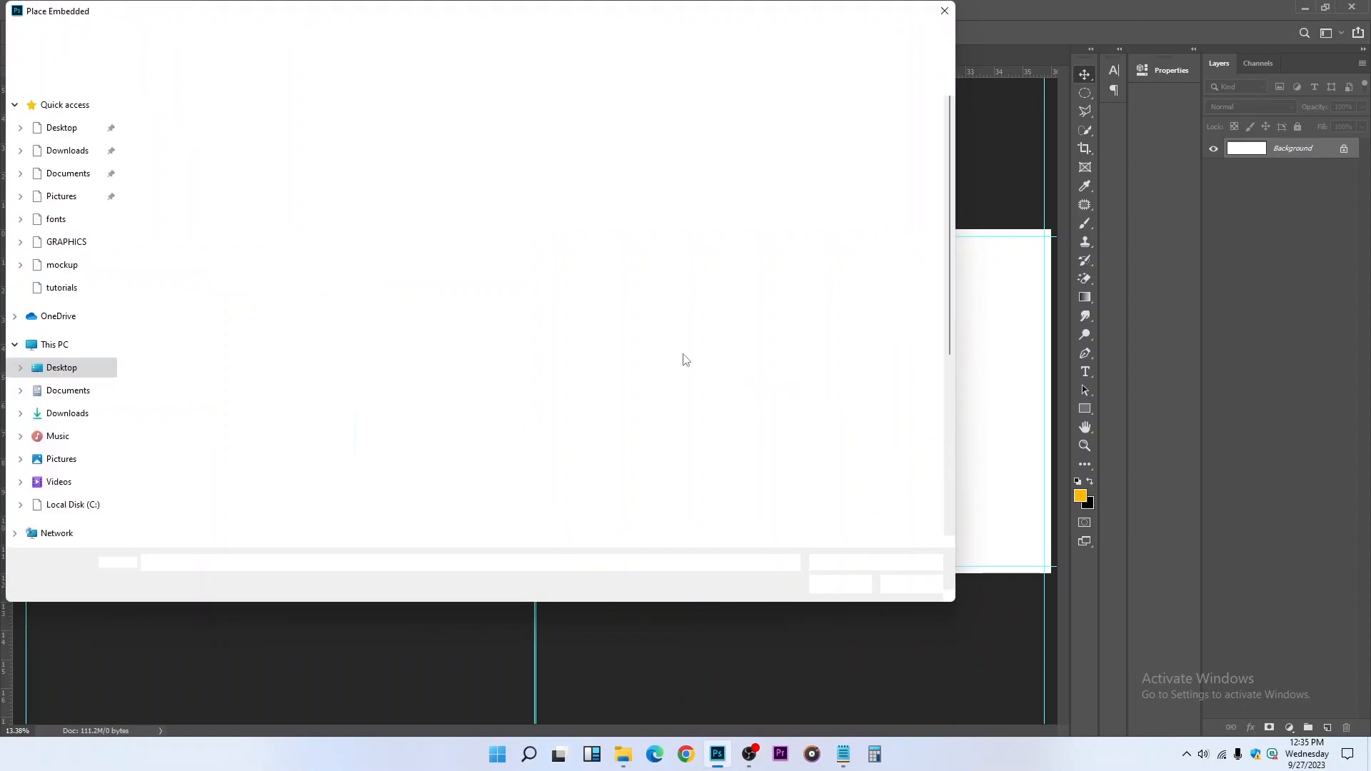
{"action": "left_click", "coordinate": [64, 150]}
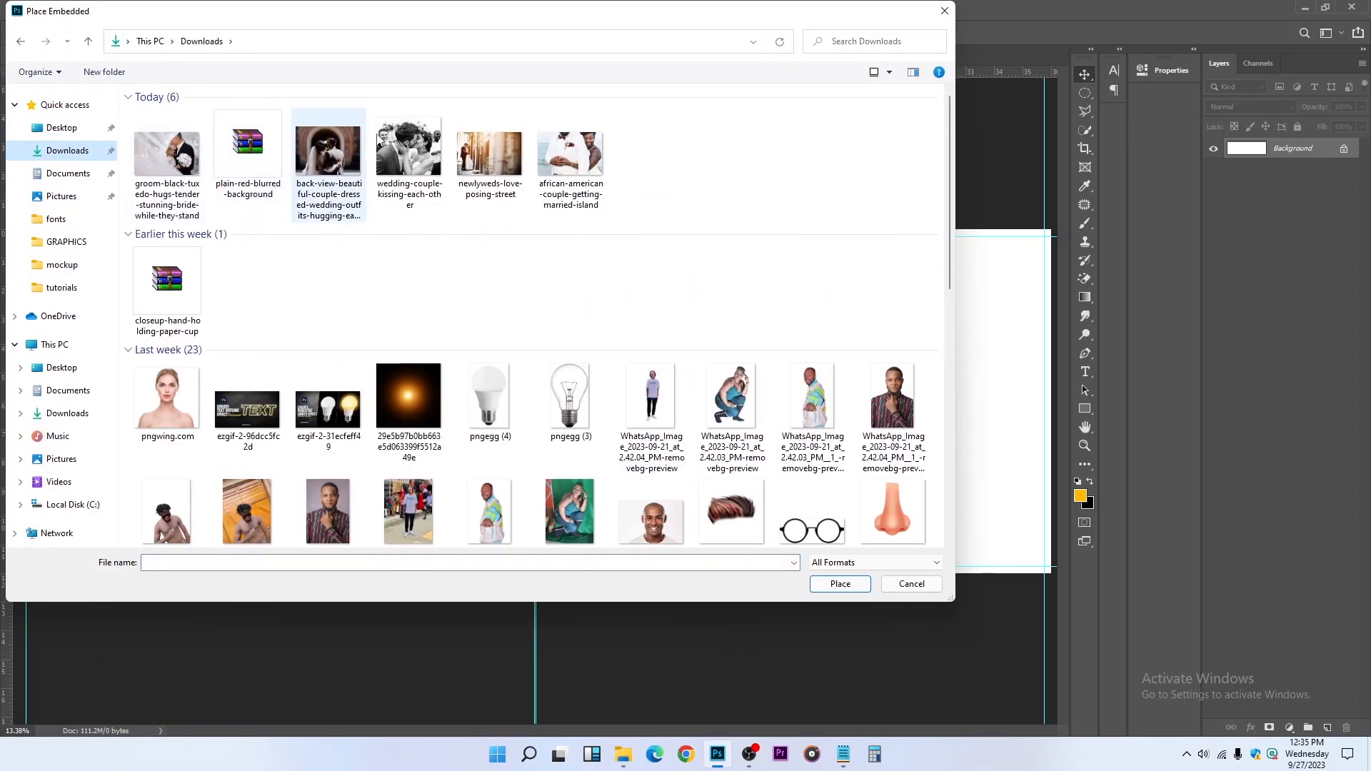
{"action": "left_click", "coordinate": [490, 157]}
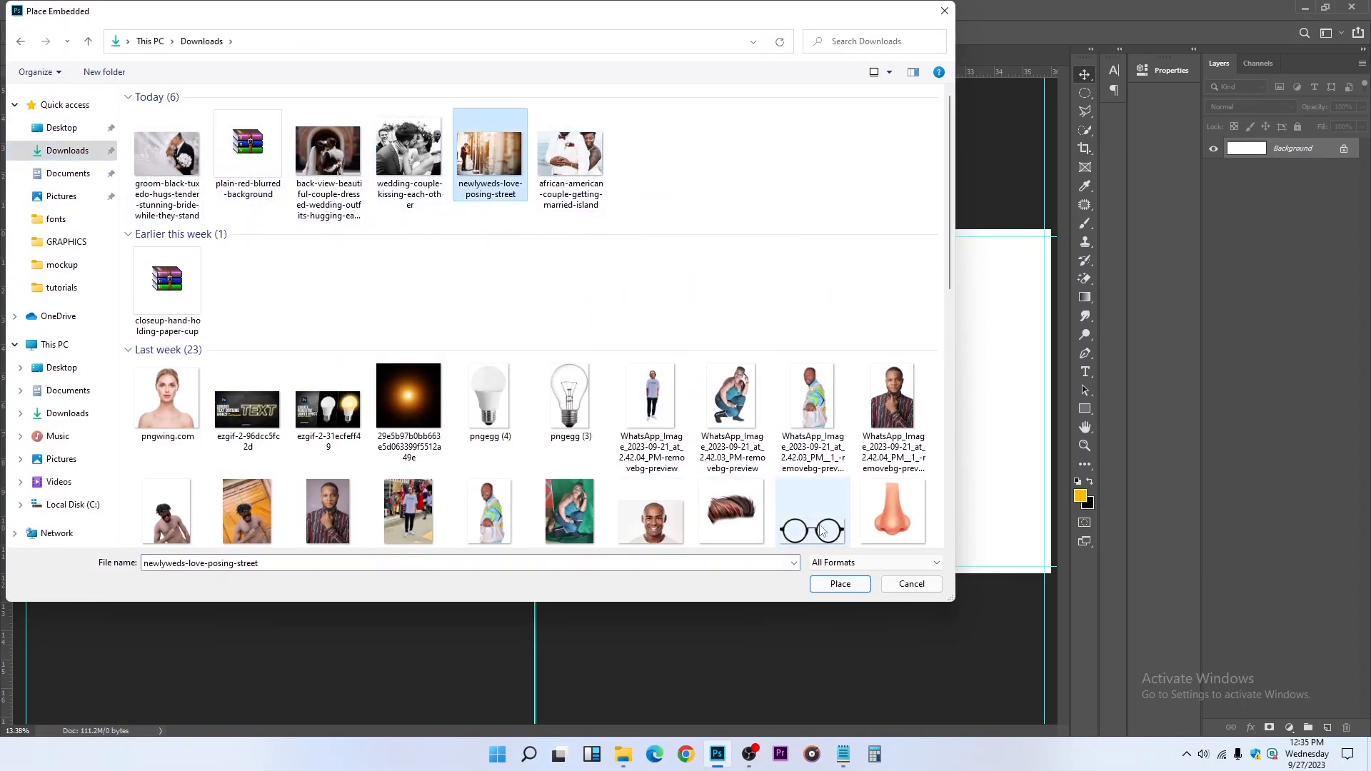
{"action": "left_click", "coordinate": [841, 584]}
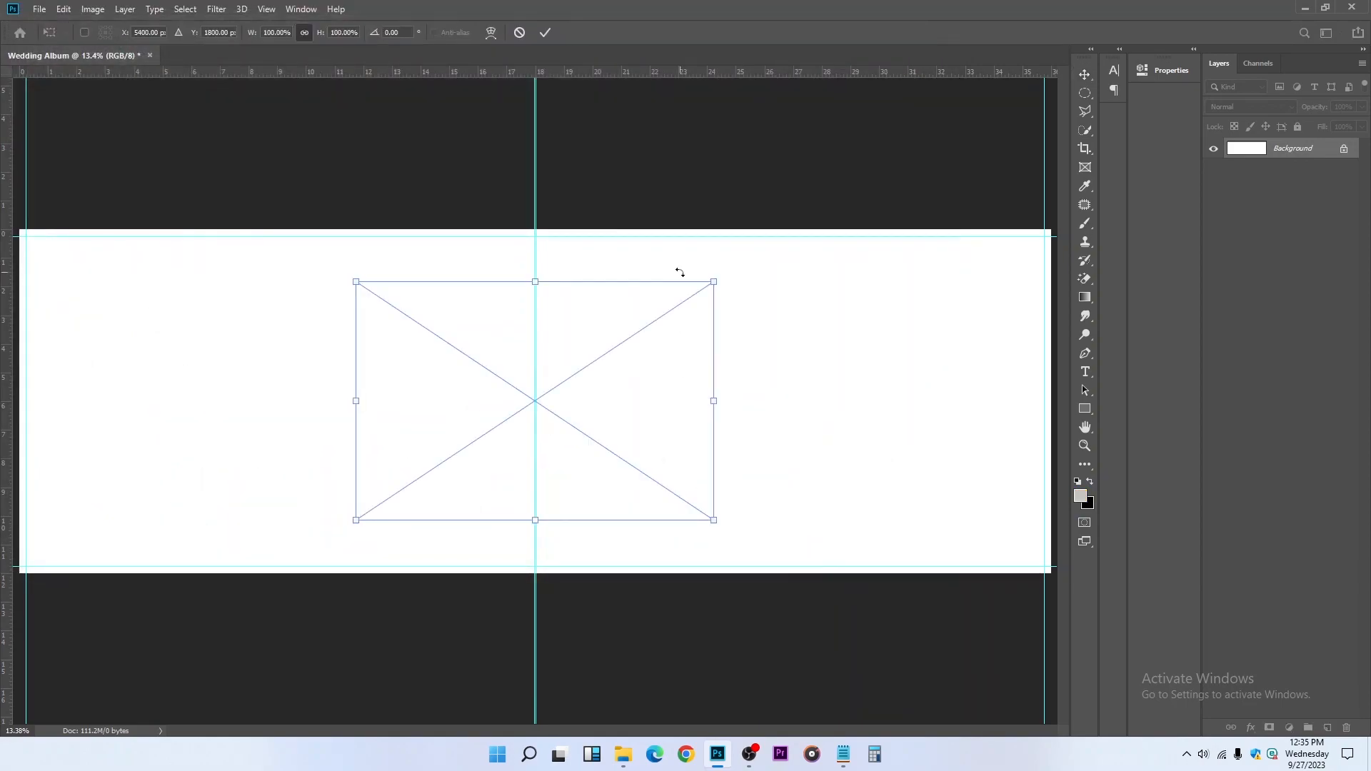
Scale the placed street photo to about 120.5% and position it within the right half of the spread
{"action": "mouse_move", "coordinate": [715, 401]}
{"action": "left_mouse_down"}
{"action": "mouse_move", "coordinate": [851, 361]}
{"action": "mouse_move", "coordinate": [855, 379]}
{"action": "mouse_move", "coordinate": [793, 400]}
{"action": "mouse_move", "coordinate": [737, 401]}
{"action": "left_mouse_up"}
{"action": "left_click_drag", "start_coordinate": [657, 385], "coordinate": [877, 375]}
{"action": "left_click_drag", "start_coordinate": [972, 395], "coordinate": [1019, 391]}
{"action": "left_click_drag", "start_coordinate": [930, 379], "coordinate": [927, 384]}
{"action": "key", "text": "Return"}
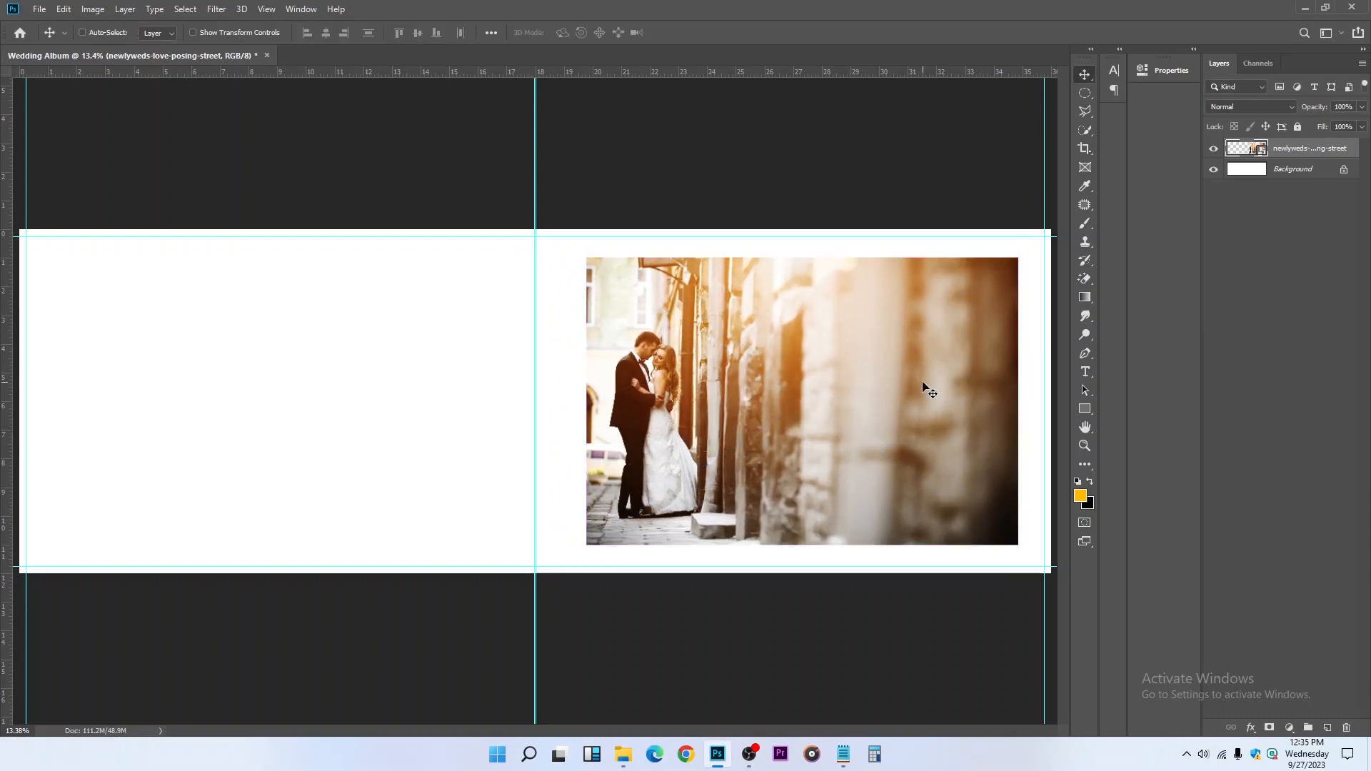
Duplicate the newlyweds-love-posing-street layer and flip the copy horizontally
{"action": "key", "text": "ctrl"}
{"action": "key", "text": "ctrl+j"}
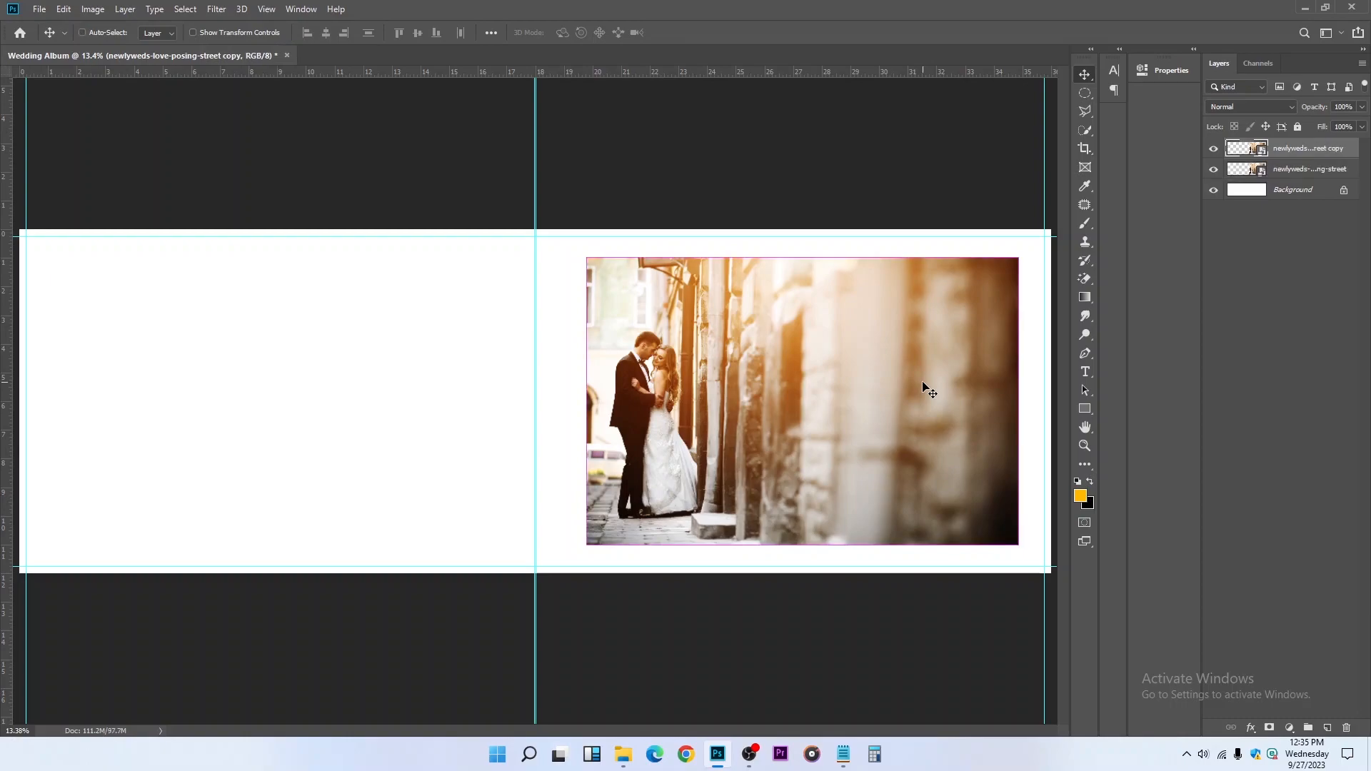
{"action": "key", "text": "ctrl"}
{"action": "key", "text": "ctrl+t"}
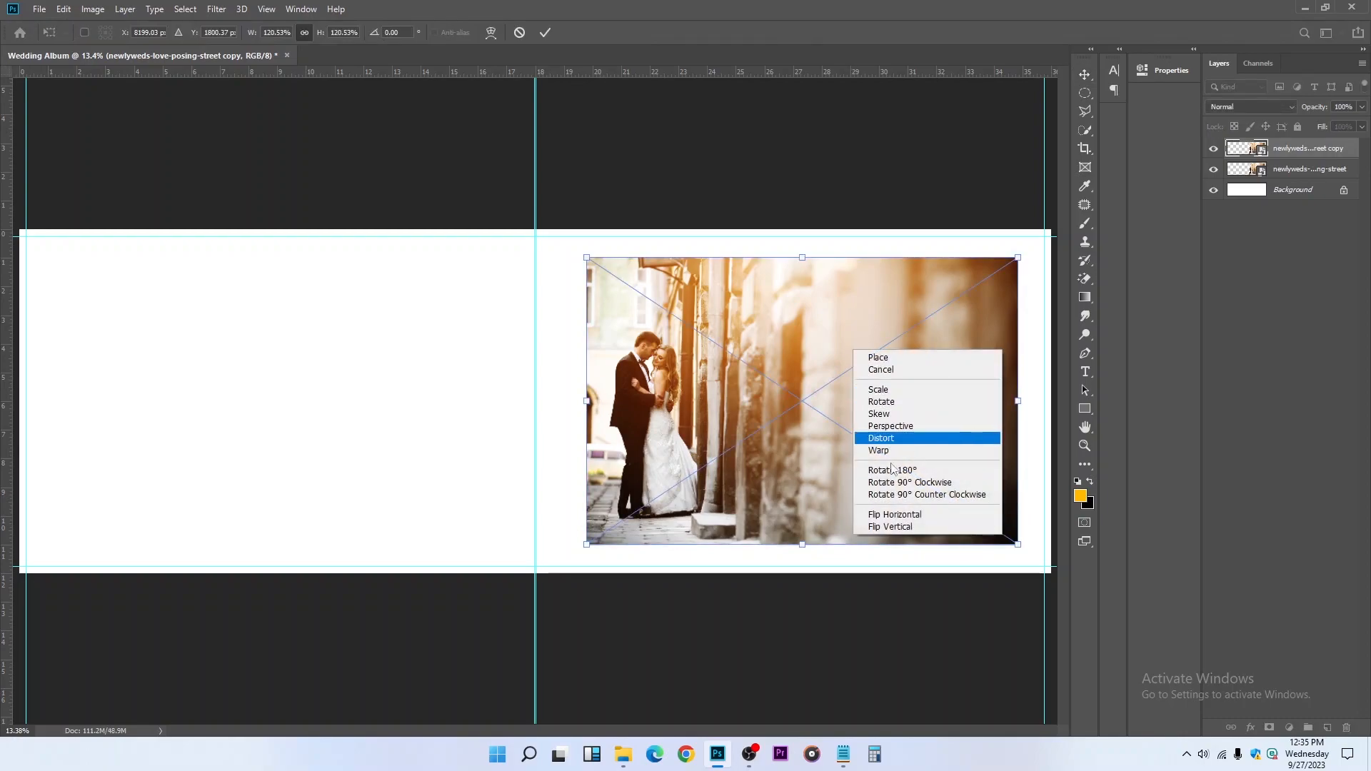
{"action": "left_click", "coordinate": [904, 515]}
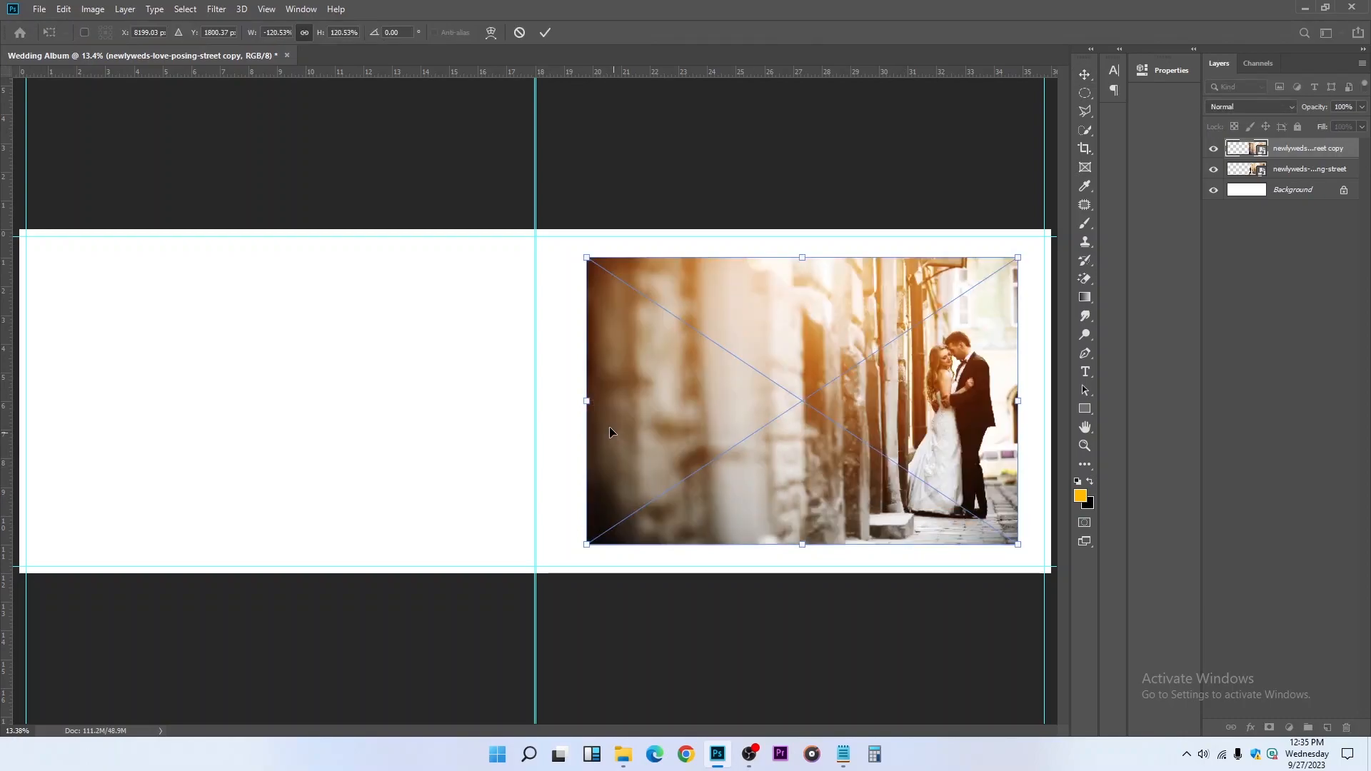
Stretch the flipped street photo copy to cover the whole spread and move its layer beneath the original street photo
{"action": "left_click_drag", "start_coordinate": [585, 402], "coordinate": [9, 439]}
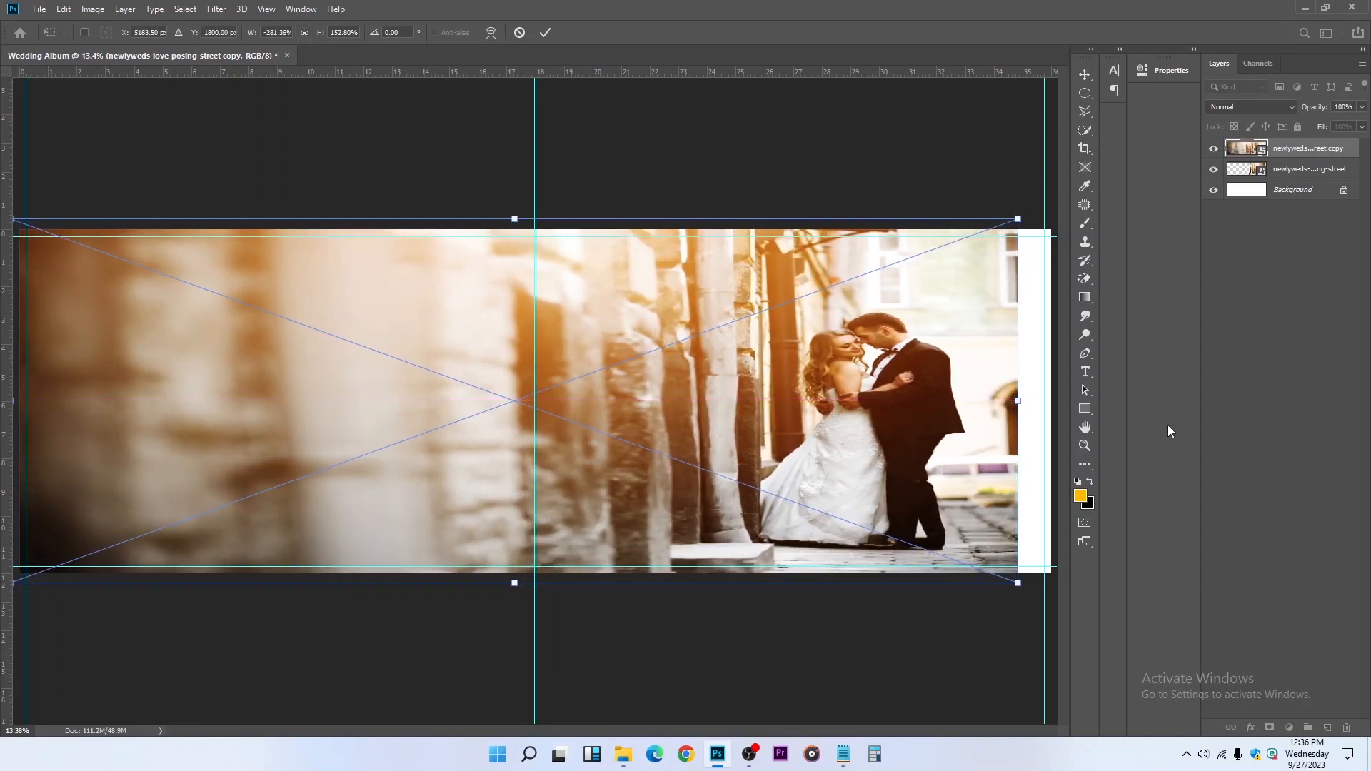
{"action": "left_click_drag", "start_coordinate": [1018, 402], "coordinate": [1057, 400]}
{"action": "key", "text": "Return"}
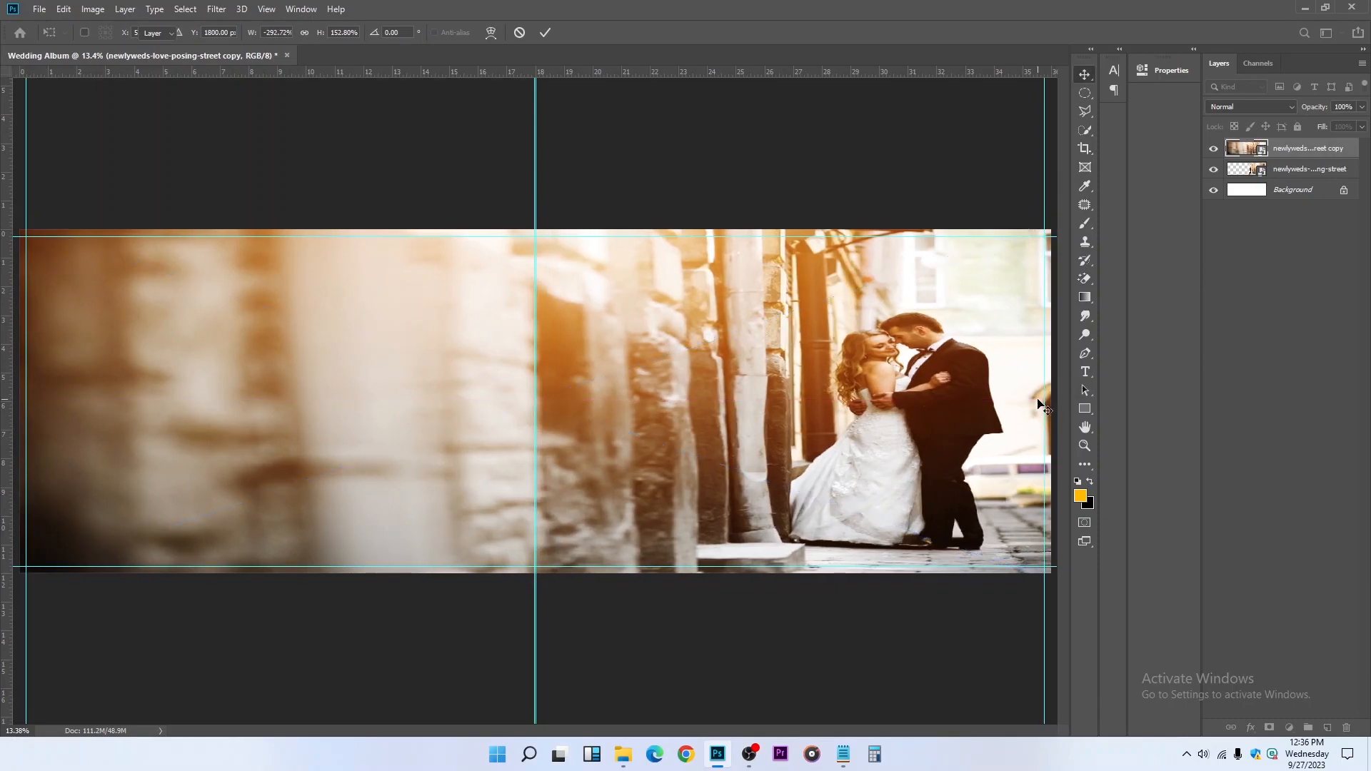
{"action": "left_click_drag", "start_coordinate": [1339, 152], "coordinate": [1334, 181]}
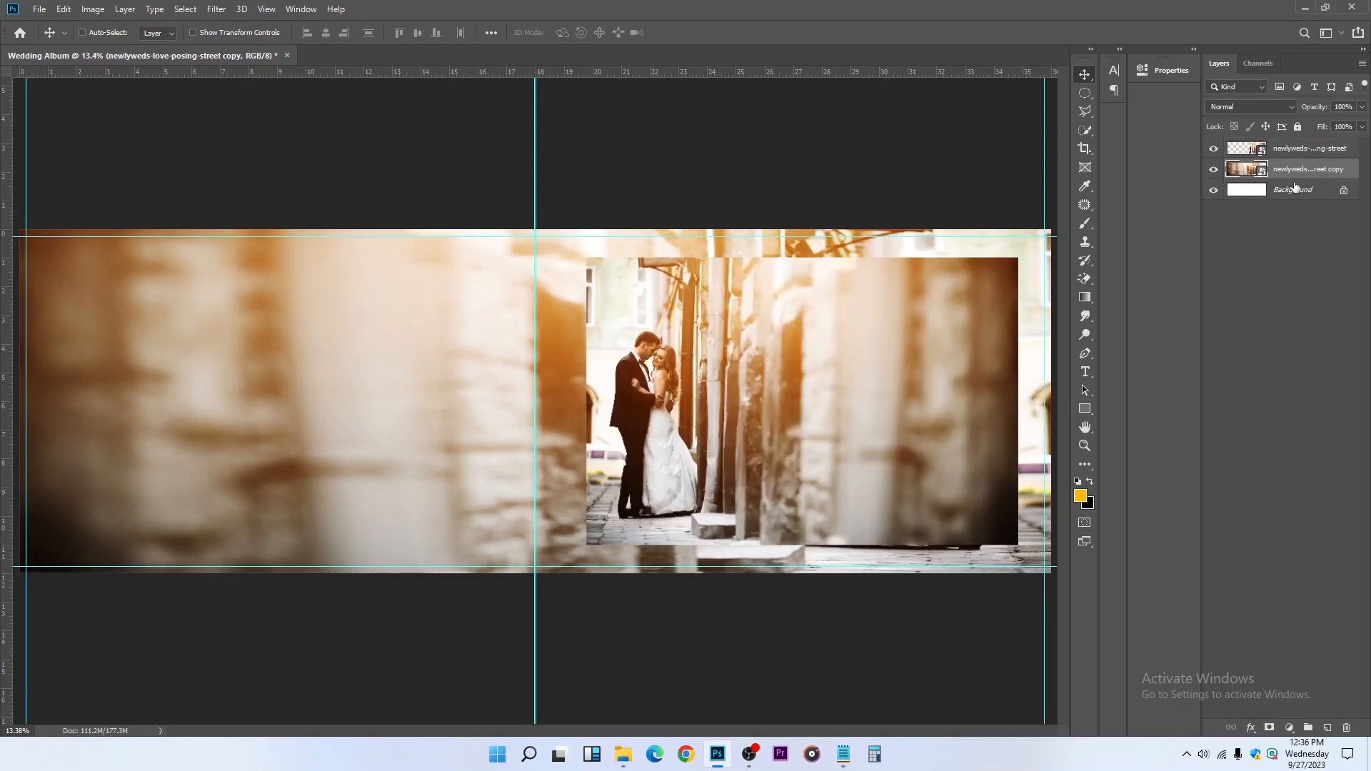
Apply a Motion Blur to the full-spread street photo copy with angle 0° and distance 1054 pixels
{"action": "left_click", "coordinate": [1218, 150]}
{"action": "left_click", "coordinate": [218, 9]}
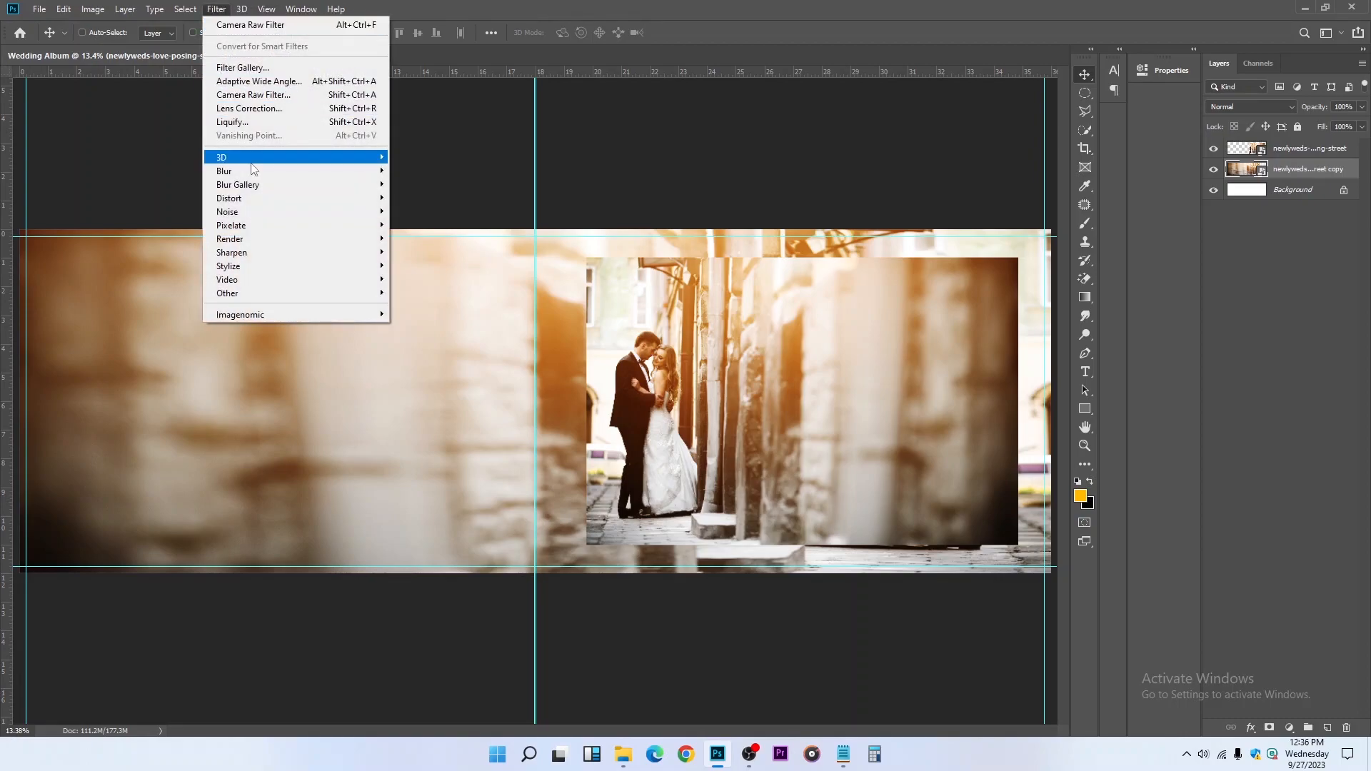
{"action": "mouse_move", "coordinate": [253, 172]}
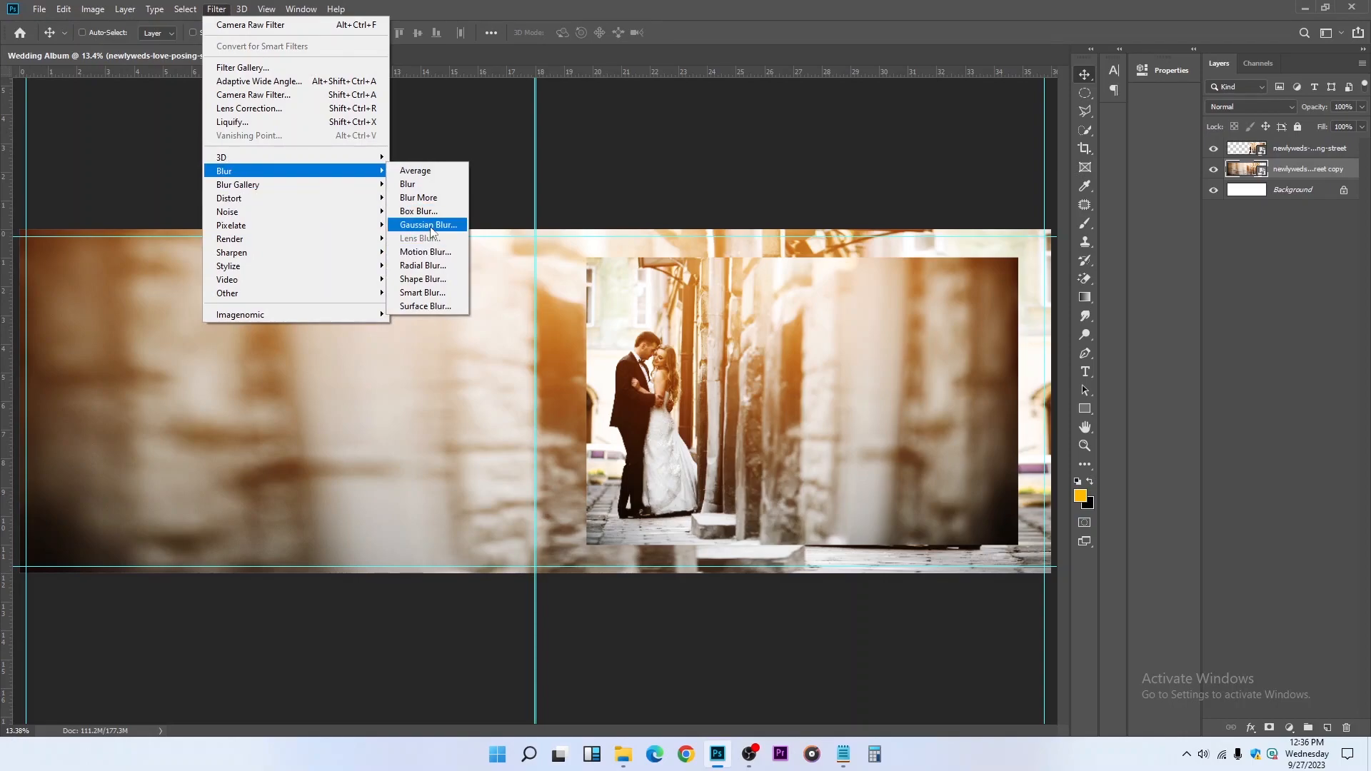
{"action": "left_click", "coordinate": [425, 251]}
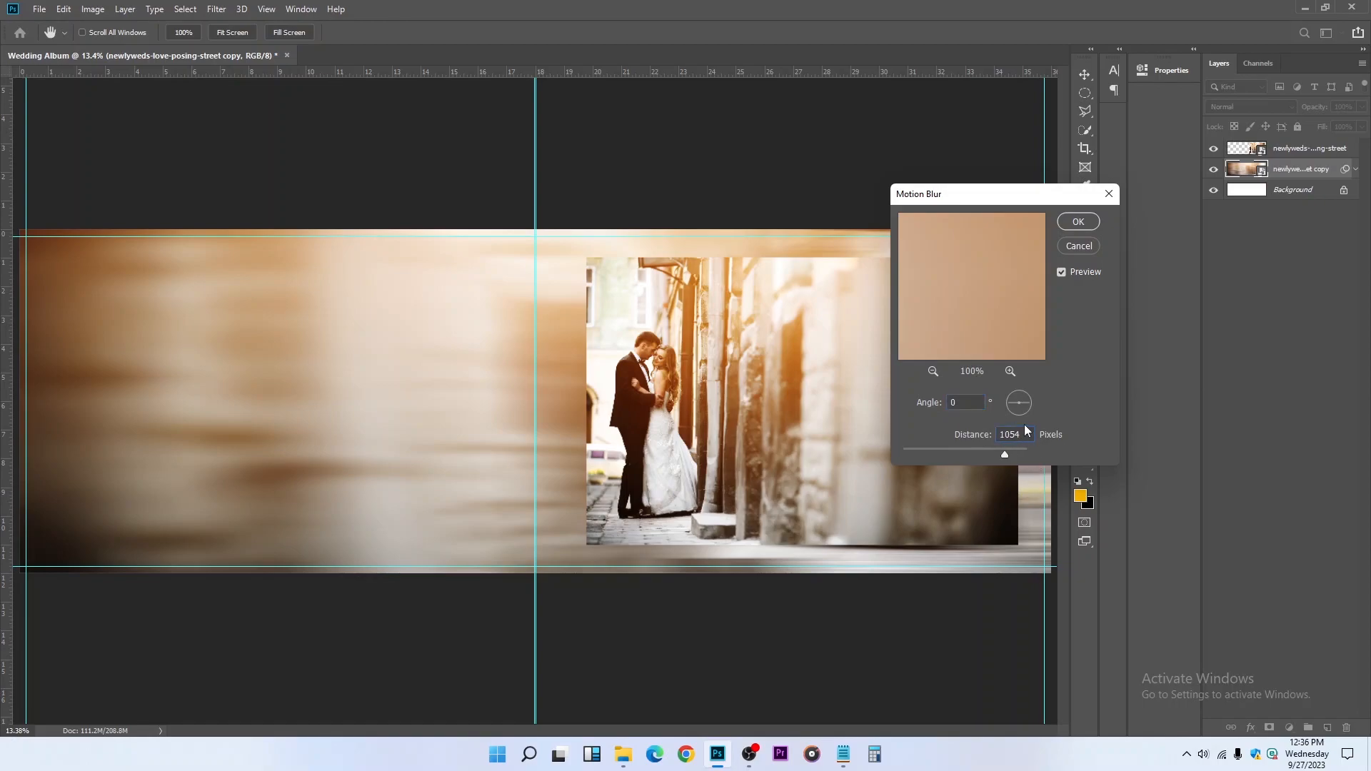
{"action": "left_click", "coordinate": [1077, 223]}
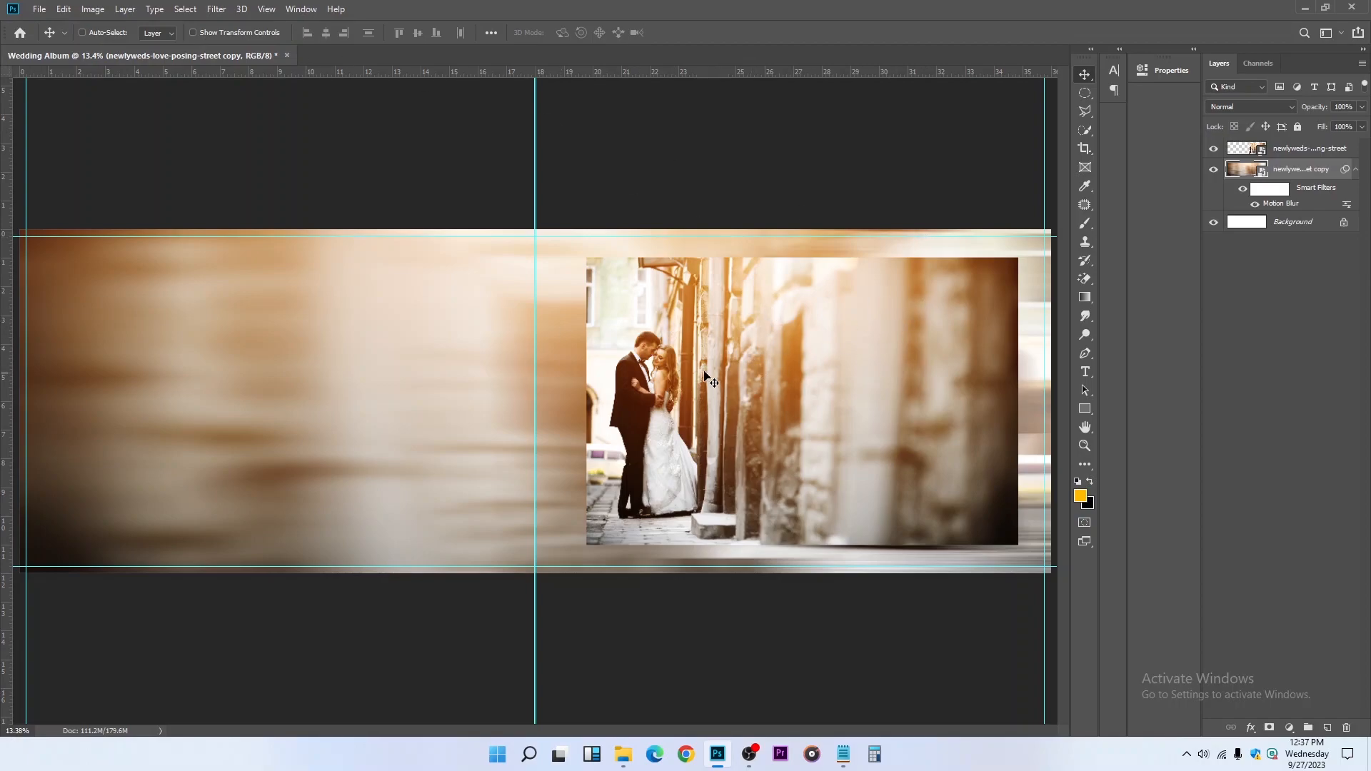
Place the back-view-beautiful-couple photo from the Downloads folder as an embedded image and position it on the left half of the spread
{"action": "left_click", "coordinate": [40, 8]}
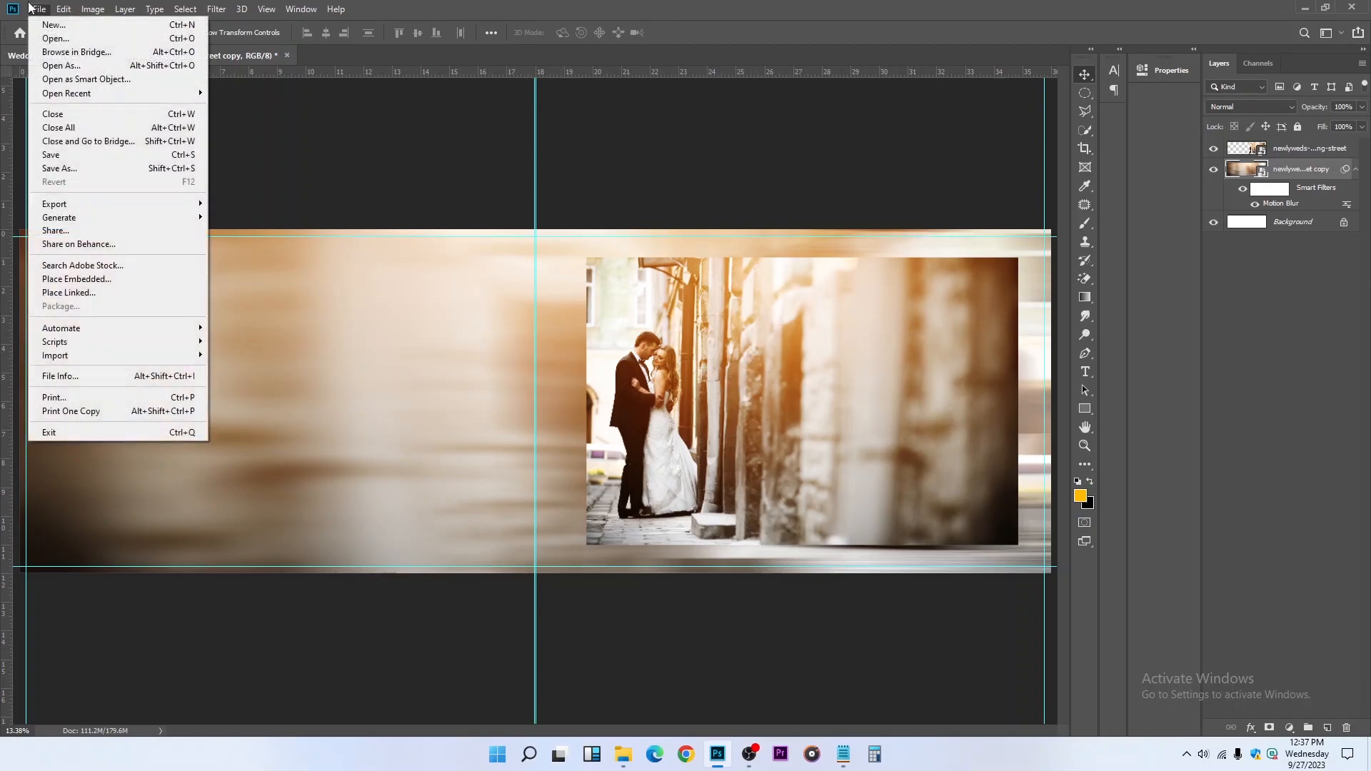
{"action": "left_click", "coordinate": [115, 282]}
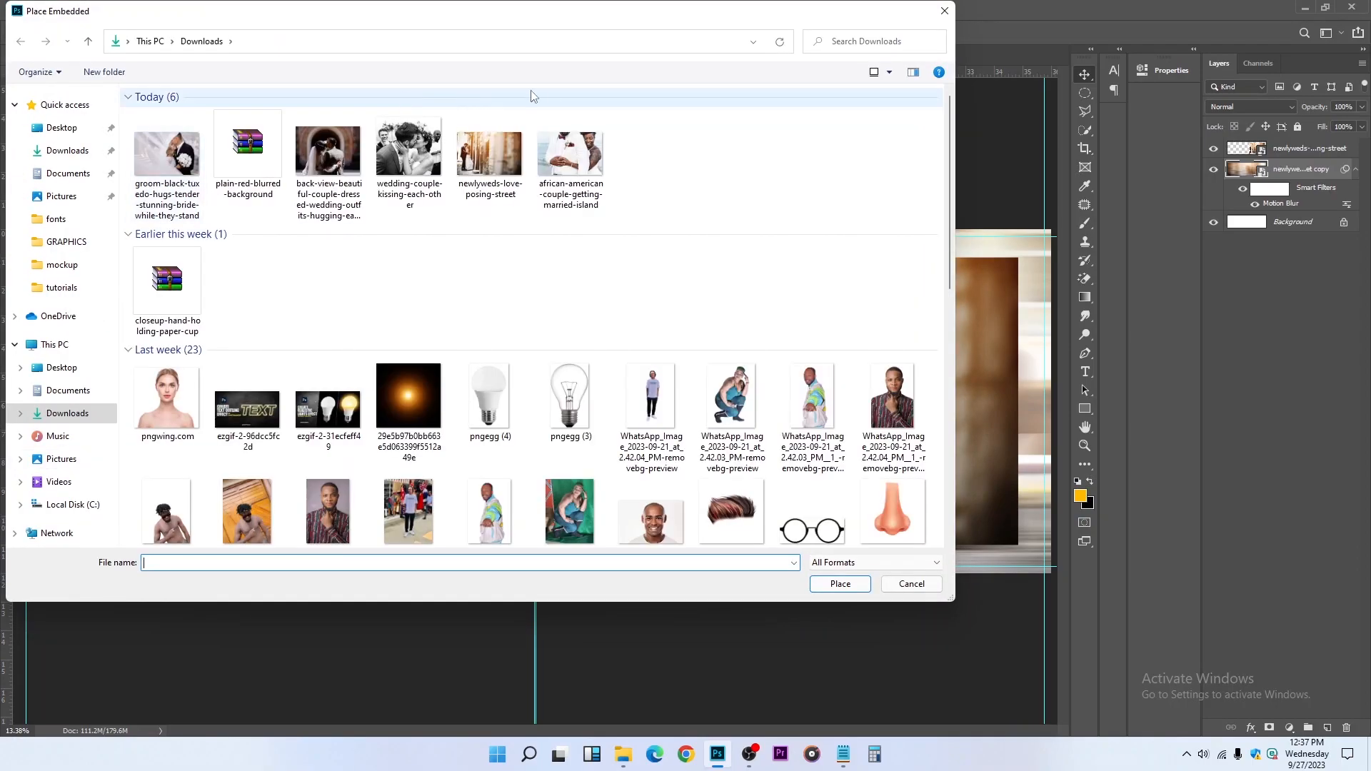
{"action": "left_click", "coordinate": [328, 161]}
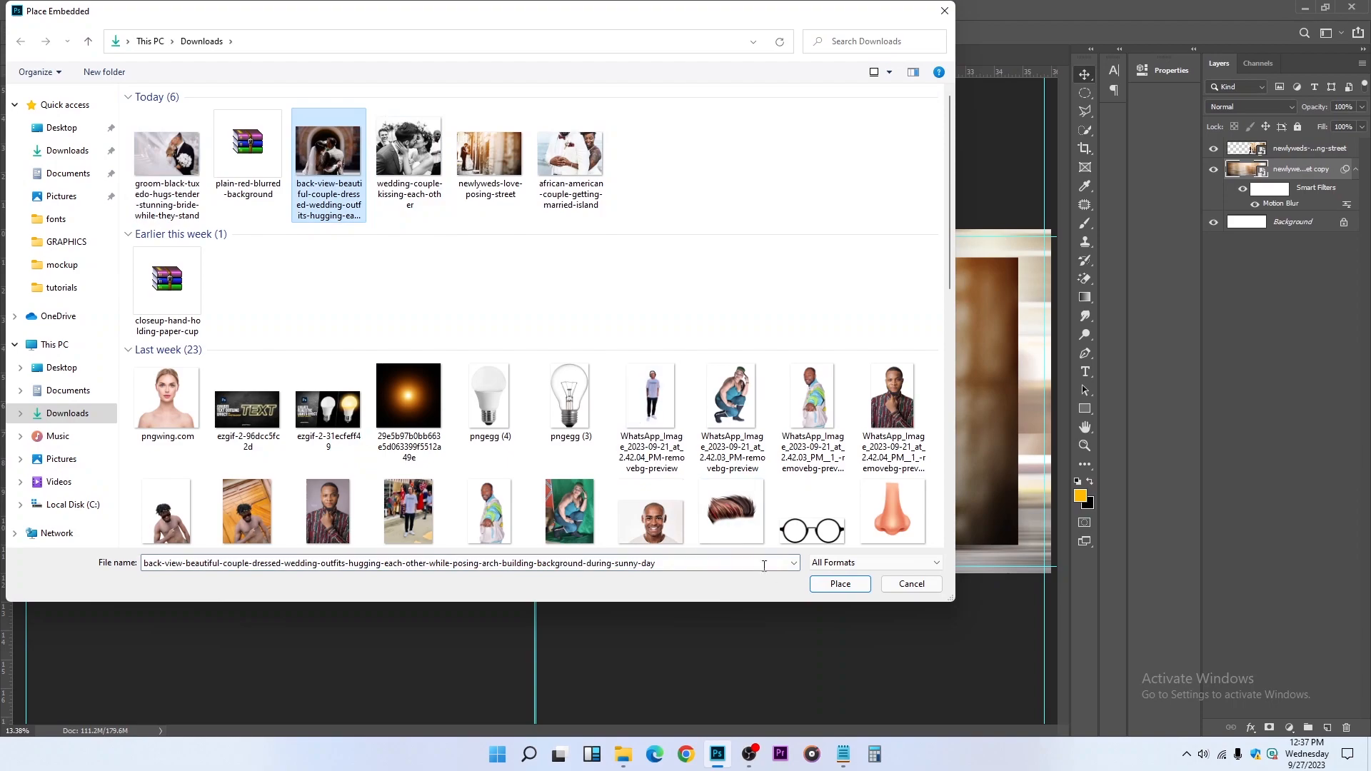
{"action": "left_click", "coordinate": [832, 585]}
{"action": "left_click_drag", "start_coordinate": [368, 367], "coordinate": [130, 364]}
{"action": "key", "text": "Return"}
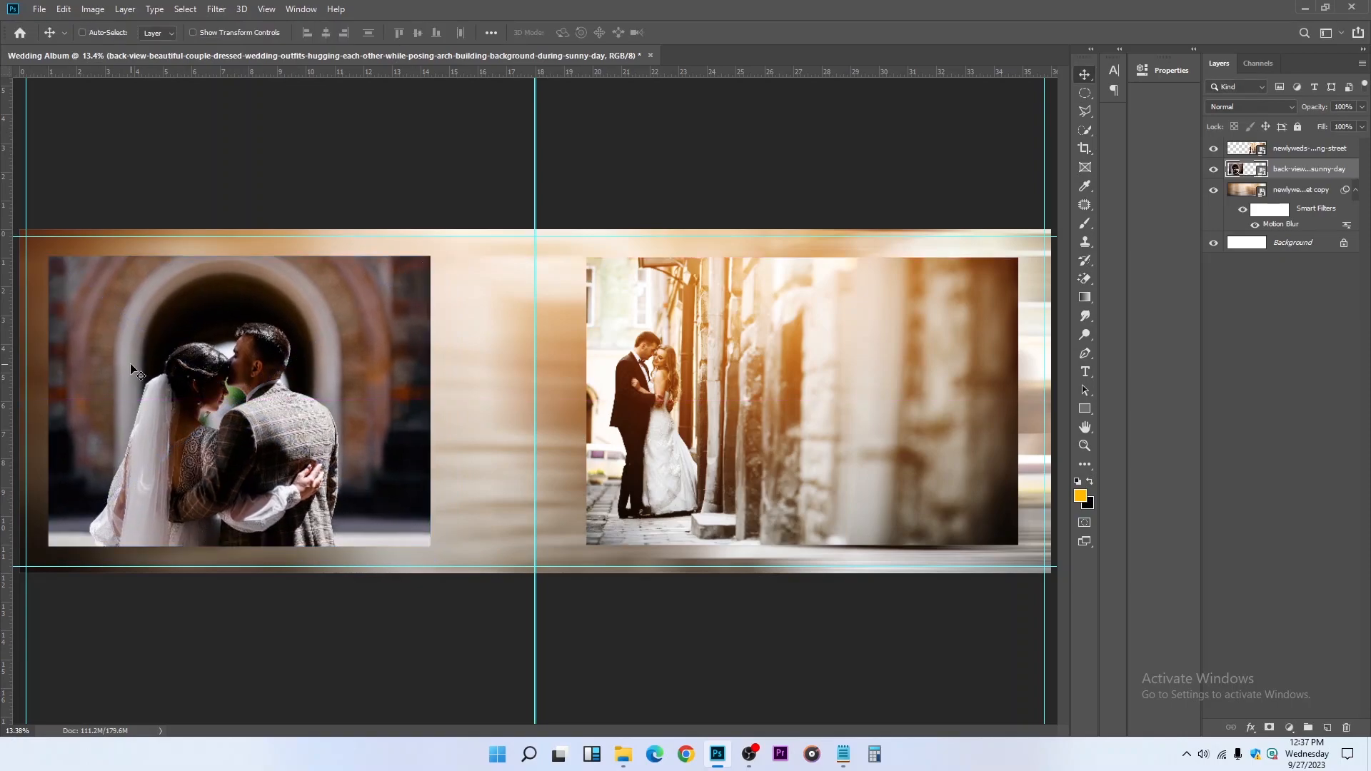
Add a layer mask to the original street photo layer and ready a soft black Brush with 0% hardness on the mask
{"action": "left_click", "coordinate": [1289, 150]}
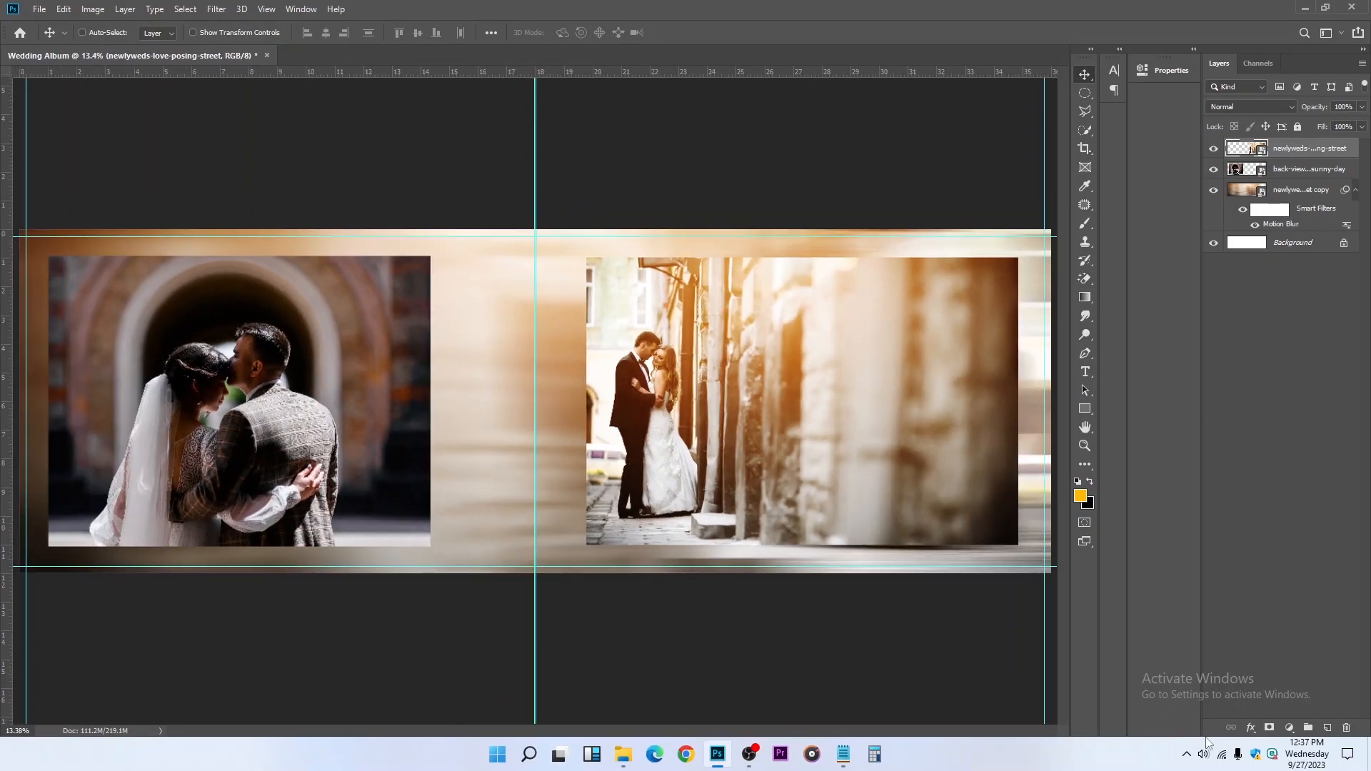
{"action": "left_click", "coordinate": [1269, 728]}
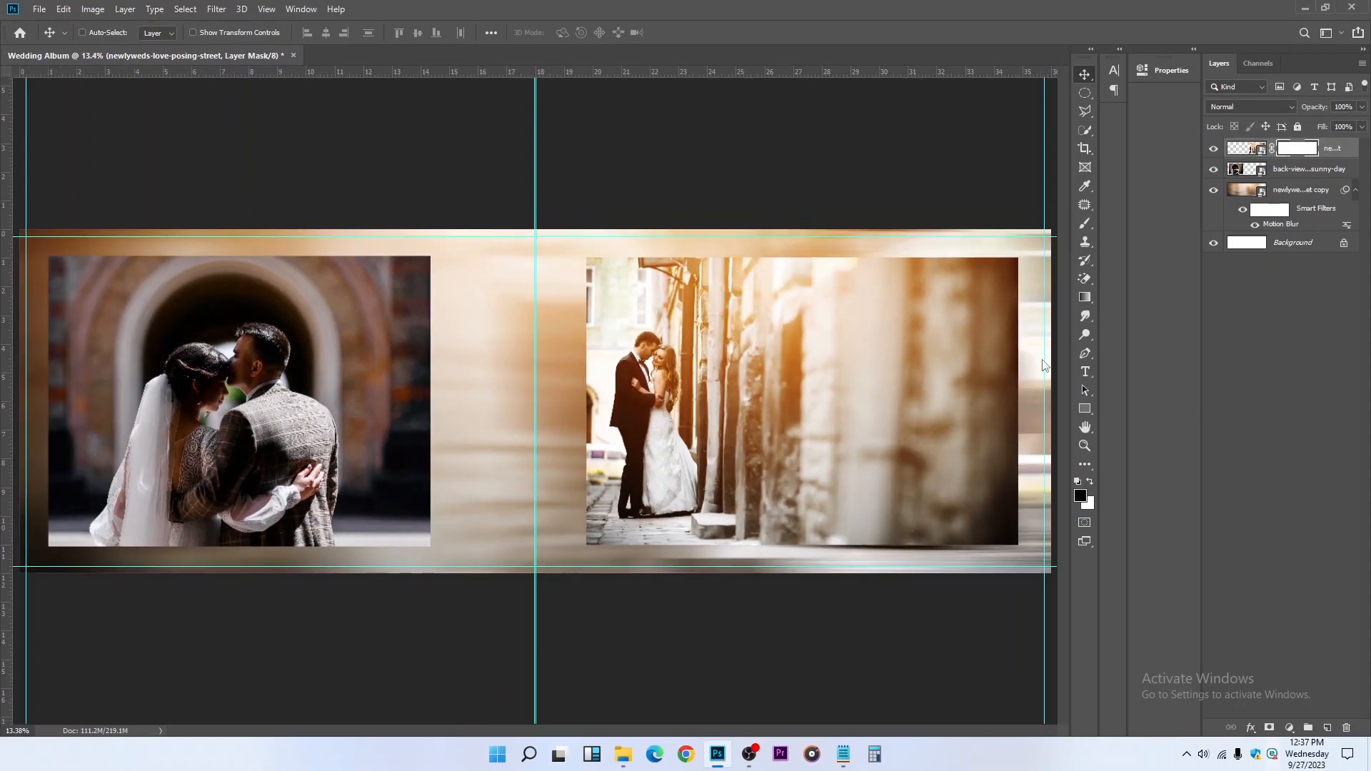
{"action": "left_click", "coordinate": [1084, 224]}
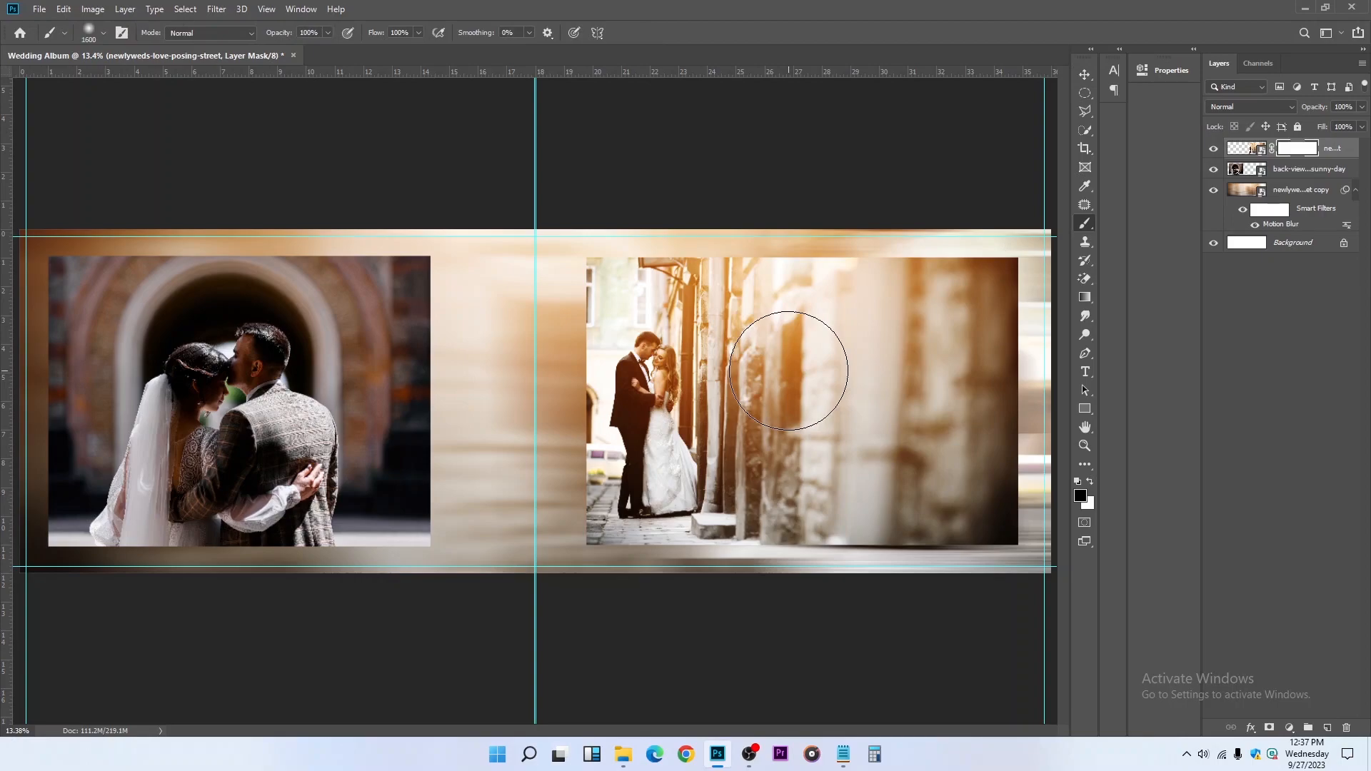
{"action": "right_click", "coordinate": [793, 370]}
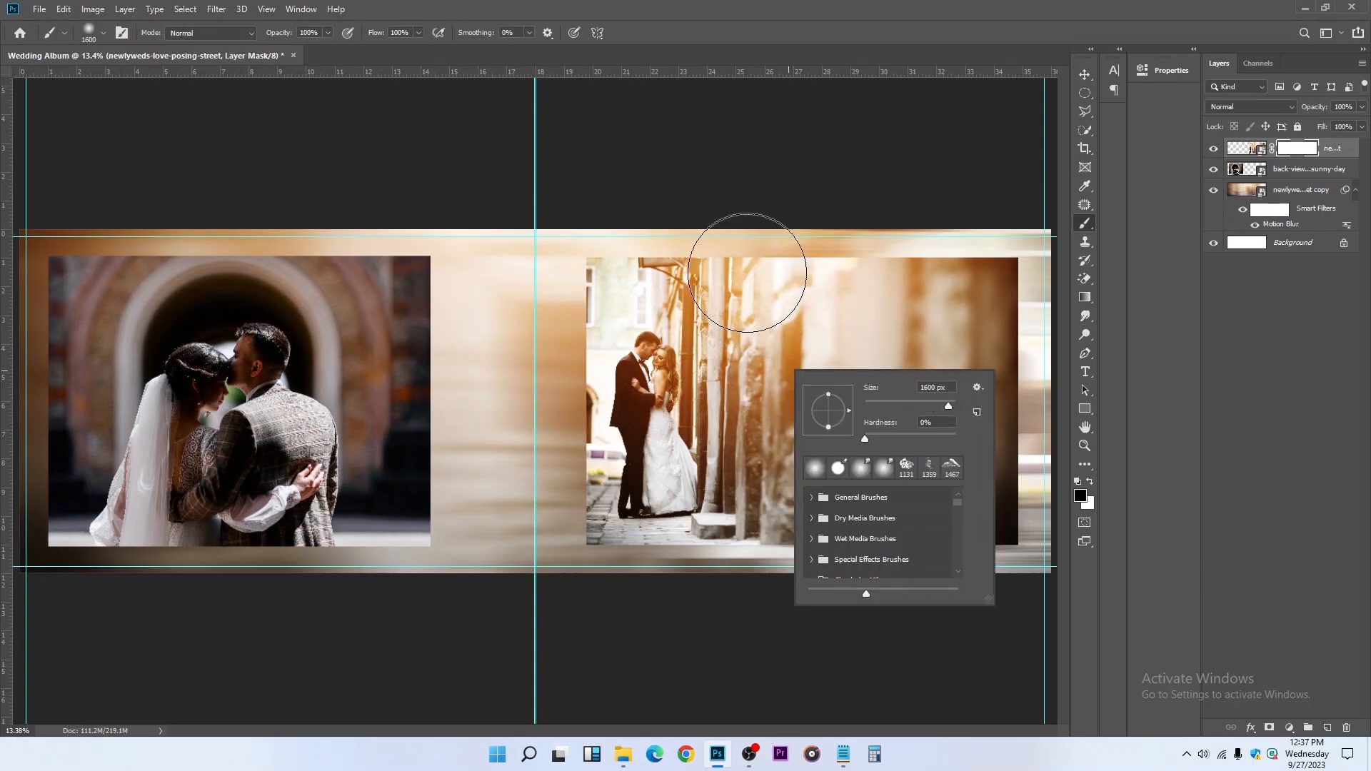
{"action": "left_click", "coordinate": [805, 247]}
{"action": "key", "text": "ctrl+2"}
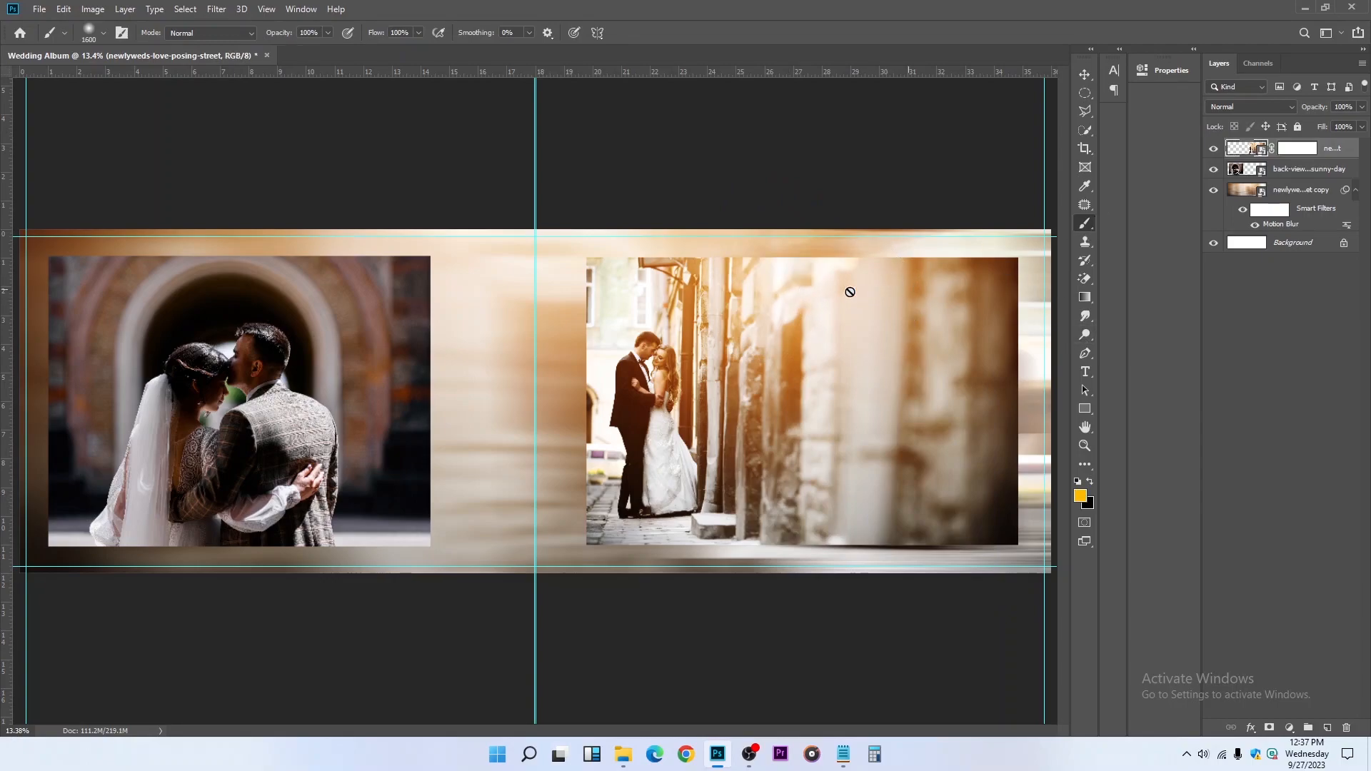
{"action": "left_click", "coordinate": [1297, 148]}
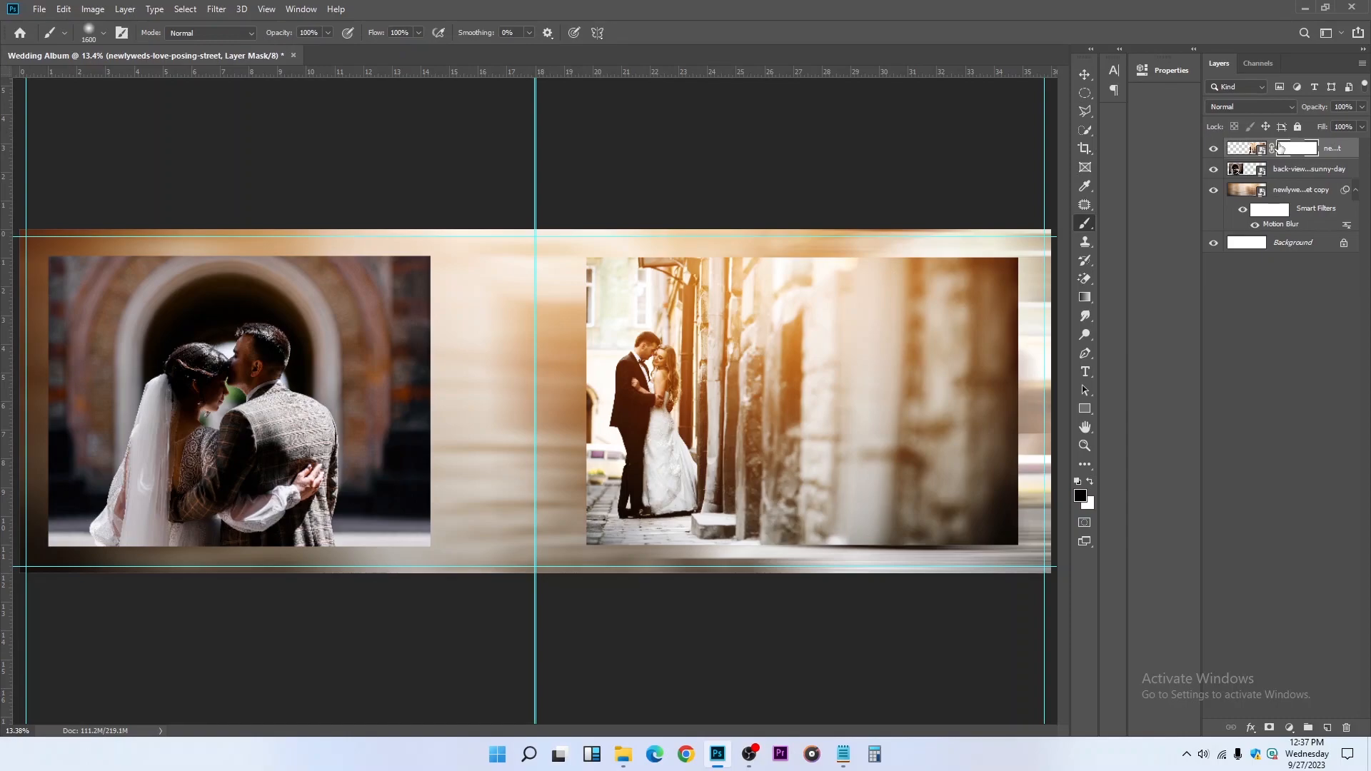
Paint black on the street photo's mask along all four edges with soft brushes from 1000 down to 600 px, blending it into the background
{"action": "key", "text": "bracketleft"}
{"action": "key", "text": "bracketleft"}
{"action": "key", "text": "bracketleft"}
{"action": "key", "text": "bracketleft"}
{"action": "mouse_move", "coordinate": [563, 236]}
{"action": "left_mouse_down"}
{"action": "mouse_move", "coordinate": [1014, 226]}
{"action": "mouse_move", "coordinate": [541, 232]}
{"action": "left_mouse_up"}
{"action": "mouse_move", "coordinate": [866, 199]}
{"action": "left_mouse_down"}
{"action": "mouse_move", "coordinate": [1027, 227]}
{"action": "mouse_move", "coordinate": [1050, 442]}
{"action": "mouse_move", "coordinate": [1041, 605]}
{"action": "mouse_move", "coordinate": [1031, 242]}
{"action": "mouse_move", "coordinate": [1049, 550]}
{"action": "mouse_move", "coordinate": [975, 582]}
{"action": "mouse_move", "coordinate": [898, 593]}
{"action": "mouse_move", "coordinate": [1004, 560]}
{"action": "left_mouse_up"}
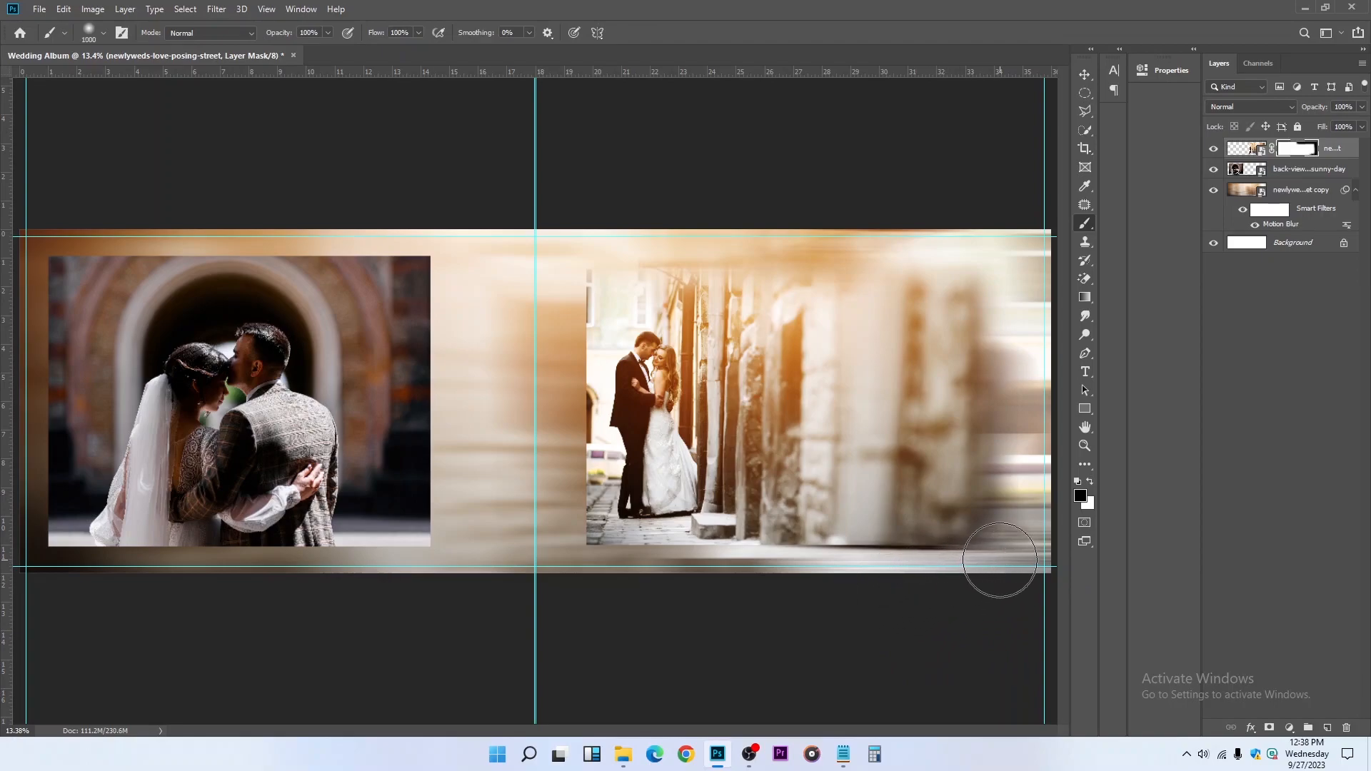
{"action": "key", "text": "bracketleft"}
{"action": "mouse_move", "coordinate": [784, 560]}
{"action": "left_mouse_down"}
{"action": "mouse_move", "coordinate": [654, 577]}
{"action": "mouse_move", "coordinate": [516, 571]}
{"action": "mouse_move", "coordinate": [583, 557]}
{"action": "mouse_move", "coordinate": [945, 568]}
{"action": "mouse_move", "coordinate": [1070, 554]}
{"action": "left_mouse_up"}
{"action": "key", "text": "bracketleft"}
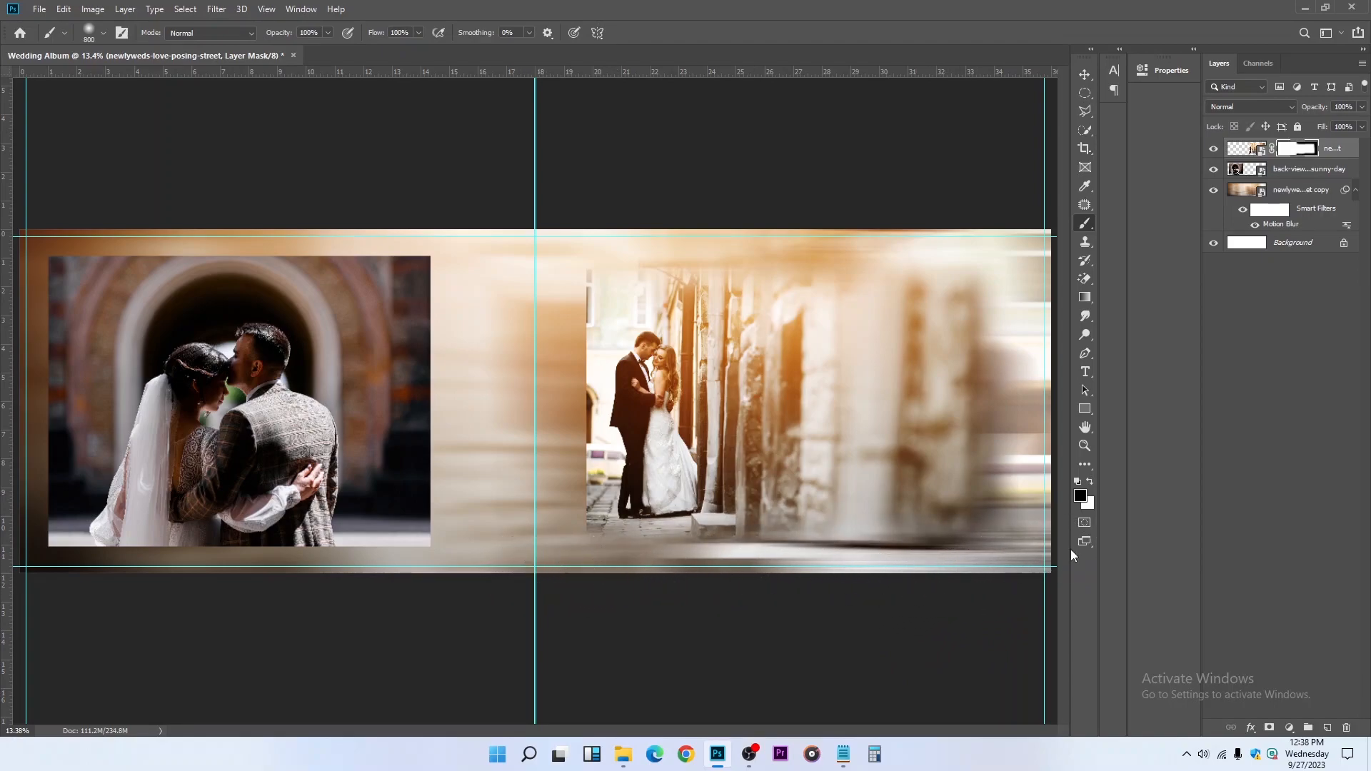
{"action": "key", "text": "bracketleft"}
{"action": "mouse_move", "coordinate": [567, 534]}
{"action": "left_mouse_down"}
{"action": "mouse_move", "coordinate": [574, 302]}
{"action": "mouse_move", "coordinate": [591, 341]}
{"action": "mouse_move", "coordinate": [580, 247]}
{"action": "mouse_move", "coordinate": [569, 504]}
{"action": "mouse_move", "coordinate": [576, 225]}
{"action": "mouse_move", "coordinate": [571, 566]}
{"action": "left_mouse_up"}
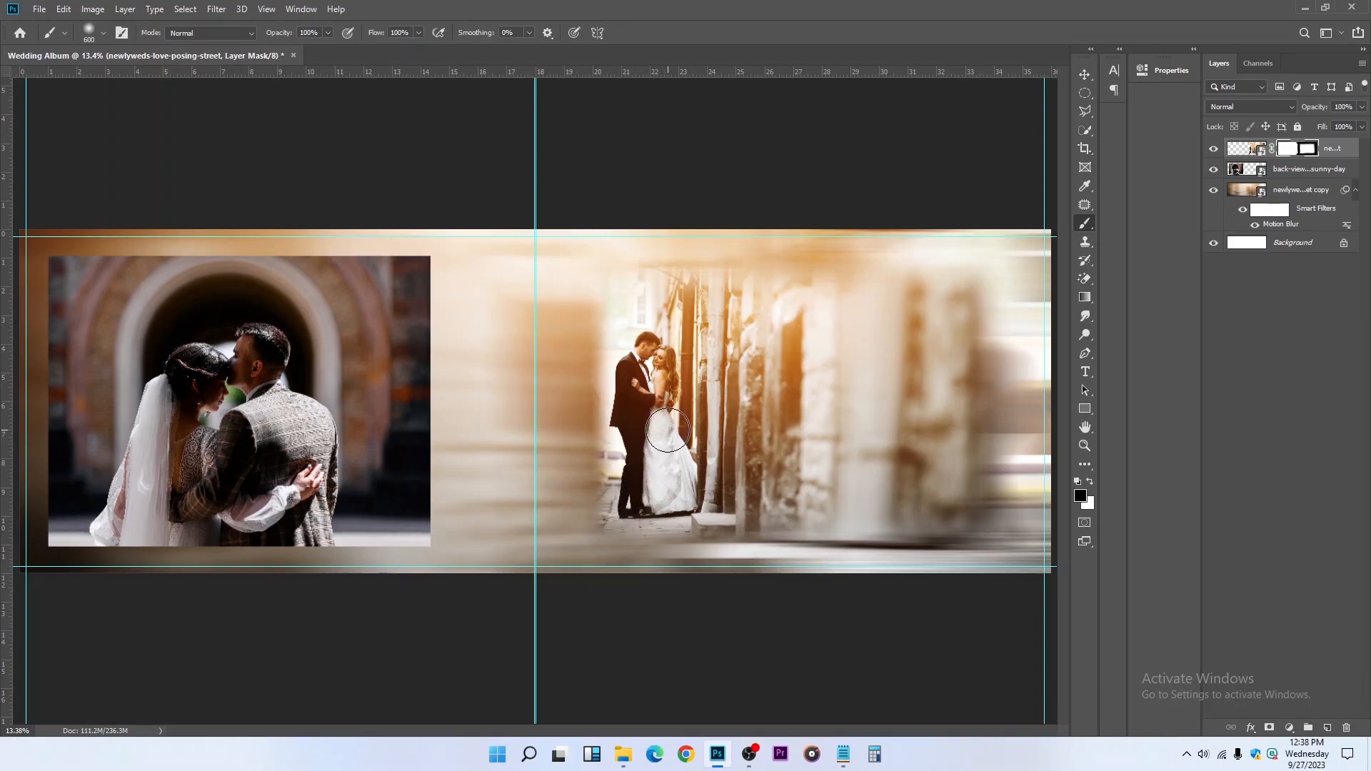
Scale the masked street photo up to about 111.7% and shift it slightly right and down within the right page
{"action": "left_click", "coordinate": [1084, 75]}
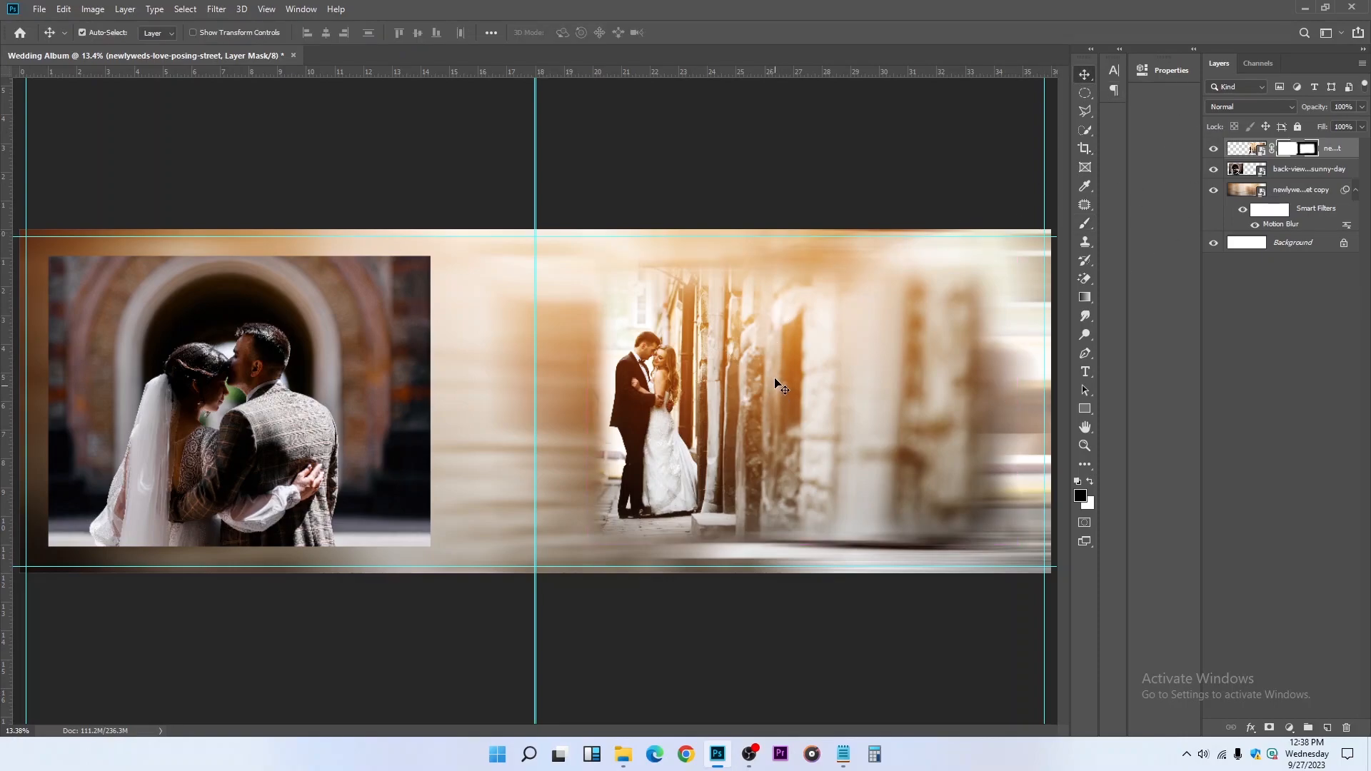
{"action": "key", "text": "ctrl+t"}
{"action": "left_click_drag", "start_coordinate": [585, 398], "coordinate": [542, 403]}
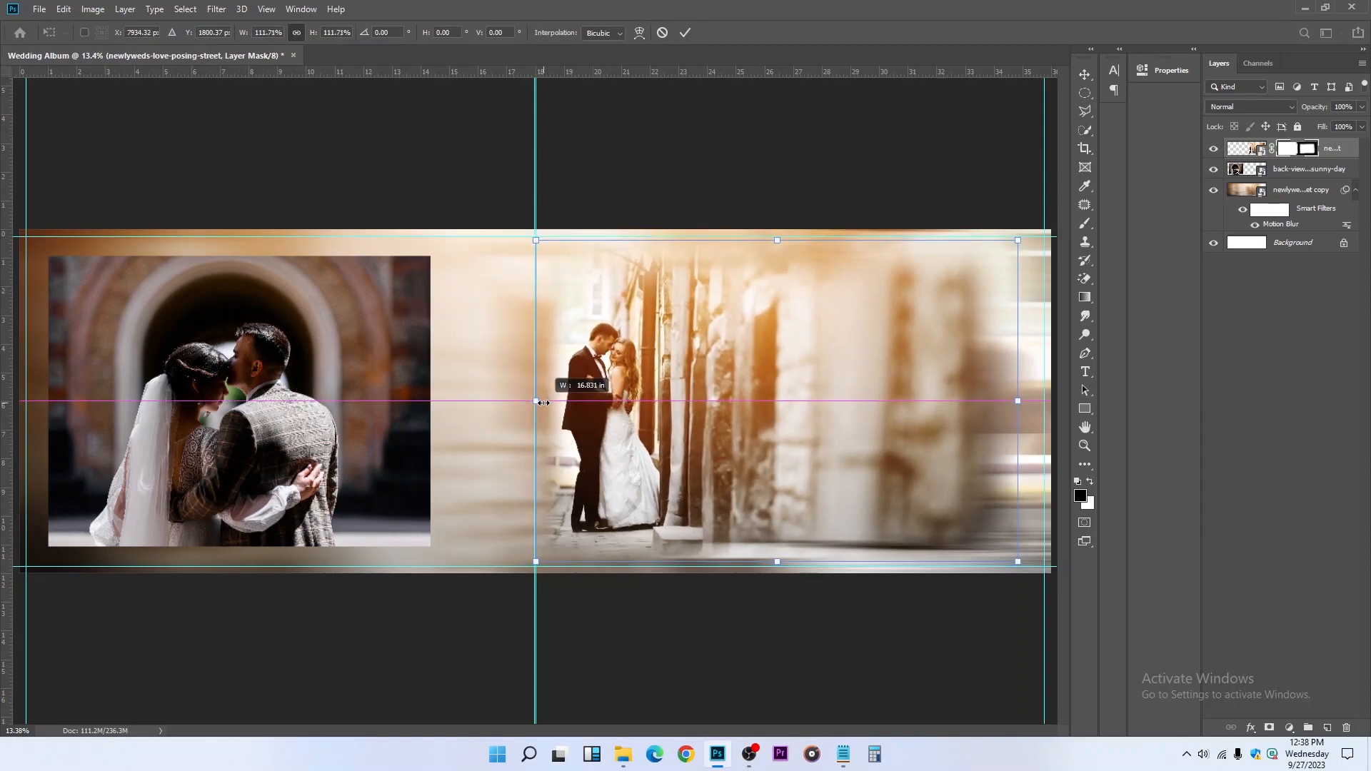
{"action": "key", "text": "Return"}
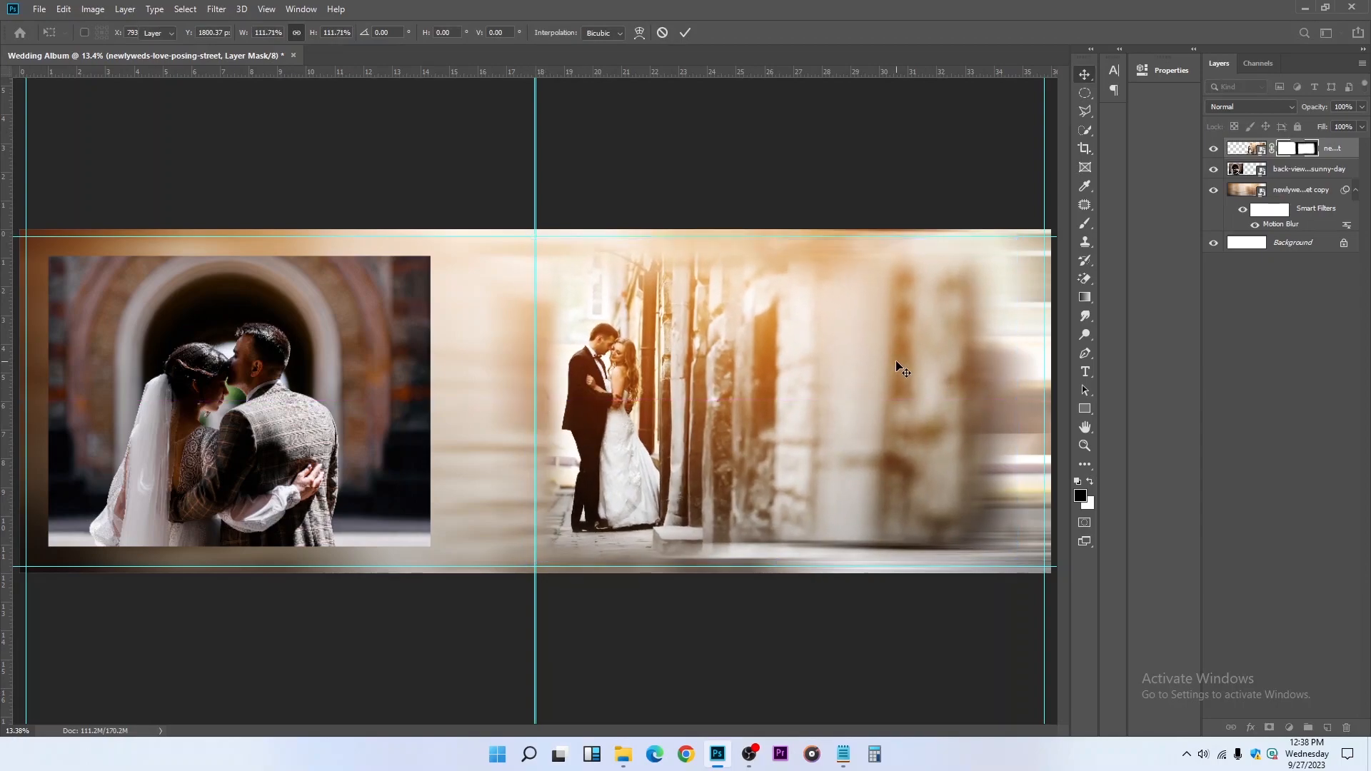
{"action": "left_click_drag", "start_coordinate": [917, 387], "coordinate": [929, 393]}
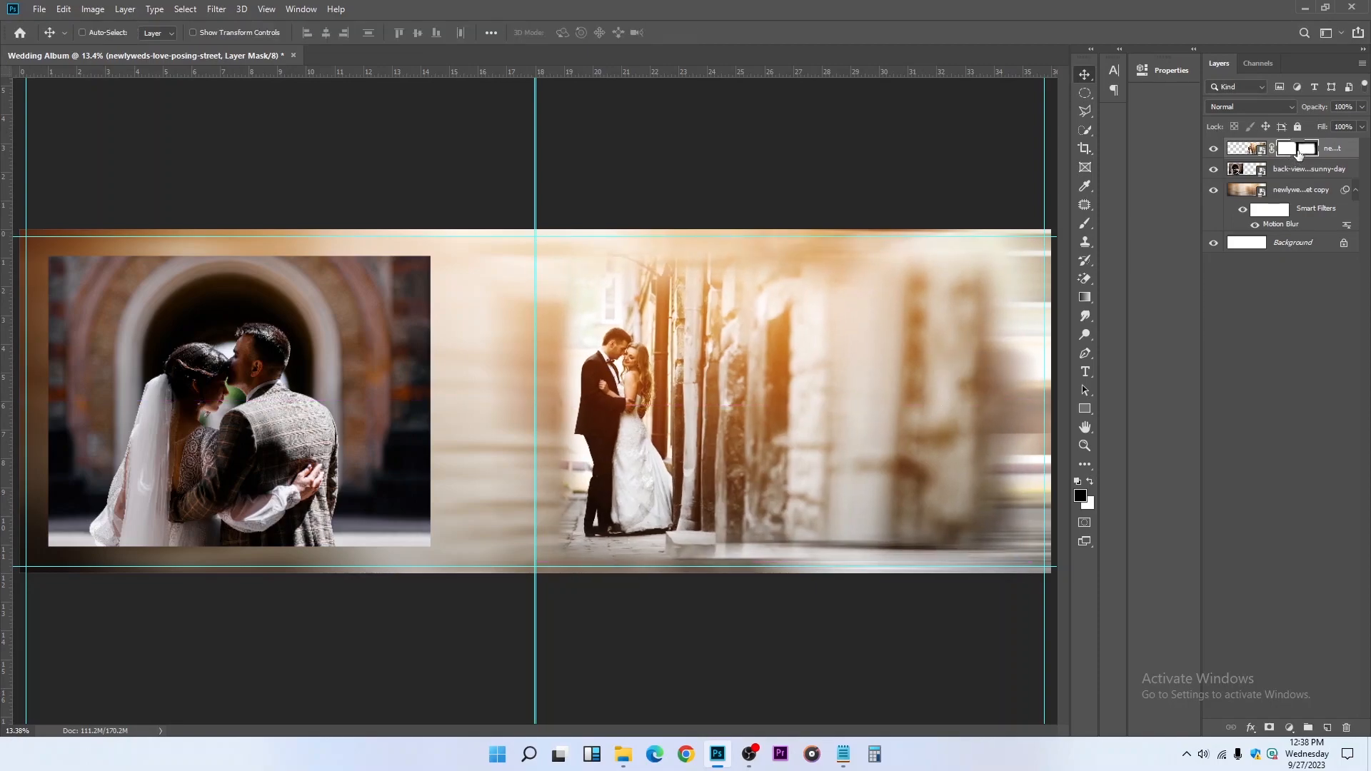
Enlarge the brush to 1700 px and fade the street photo's right edge further on its layer mask
{"action": "key", "text": "b"}
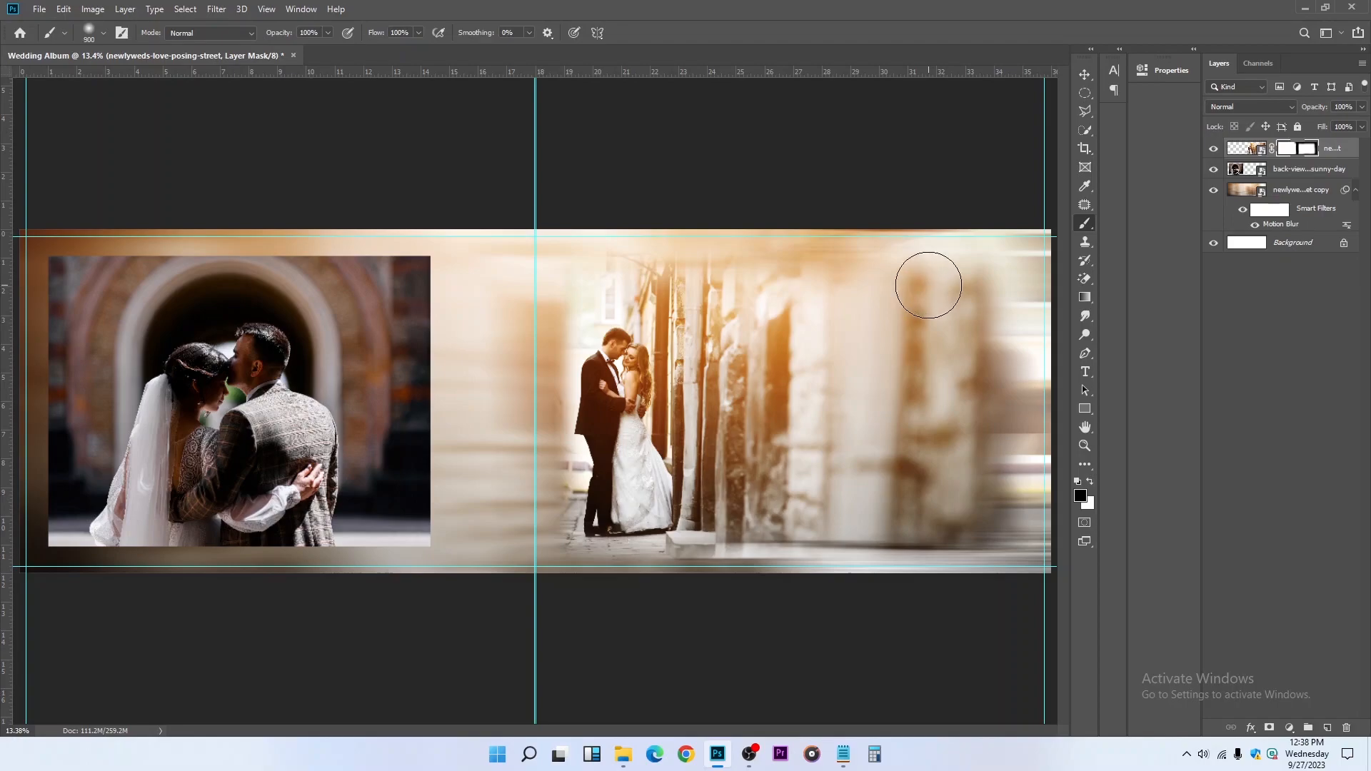
{"action": "key", "text": "bracketright"}
{"action": "key", "text": "bracketright"}
{"action": "key", "text": "bracketright"}
{"action": "key", "text": "bracketright"}
{"action": "key", "text": "bracketright"}
{"action": "mouse_move", "coordinate": [991, 270]}
{"action": "left_mouse_down"}
{"action": "mouse_move", "coordinate": [1022, 333]}
{"action": "mouse_move", "coordinate": [1000, 571]}
{"action": "left_mouse_up"}
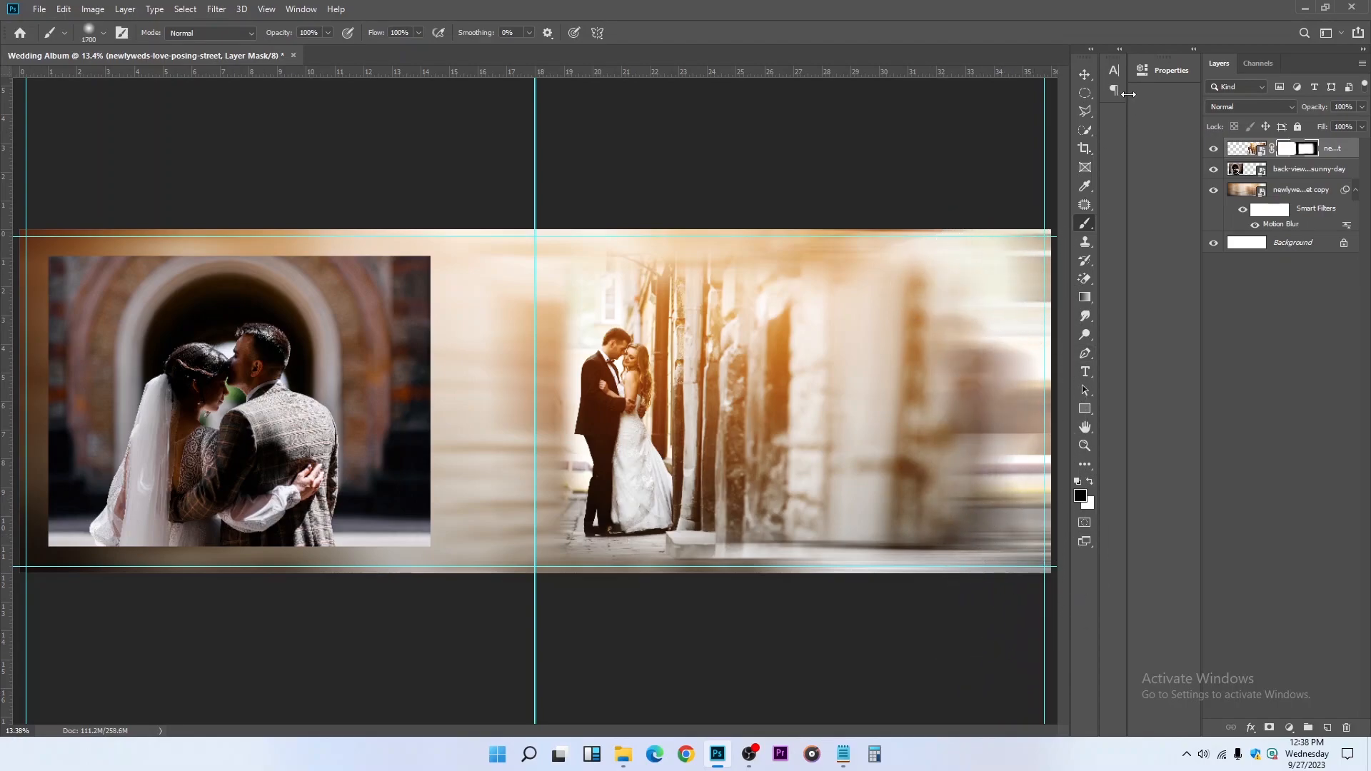
Nudge the masked street photo slightly left, toward the fold guides
{"action": "left_click", "coordinate": [1079, 75]}
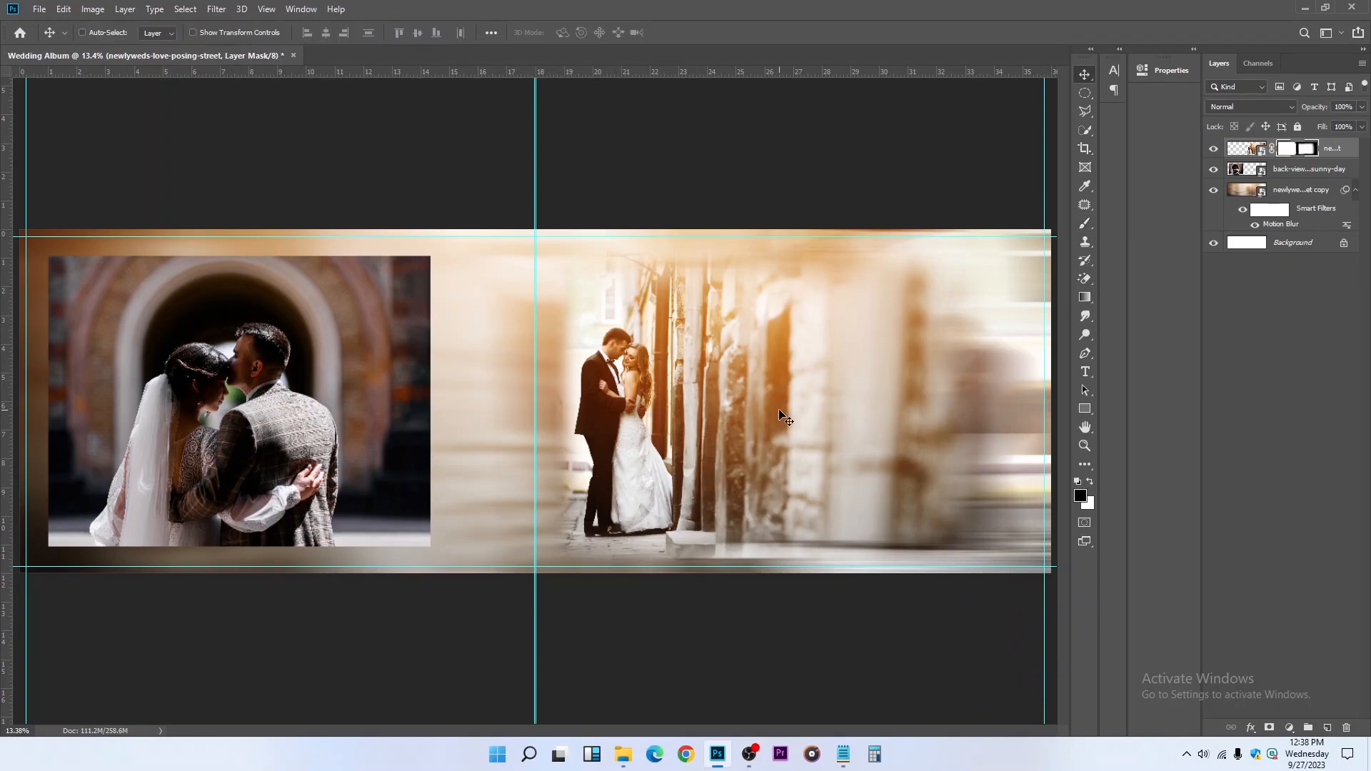
{"action": "left_click_drag", "start_coordinate": [767, 415], "coordinate": [747, 420]}
{"action": "key", "text": "ctrl"}
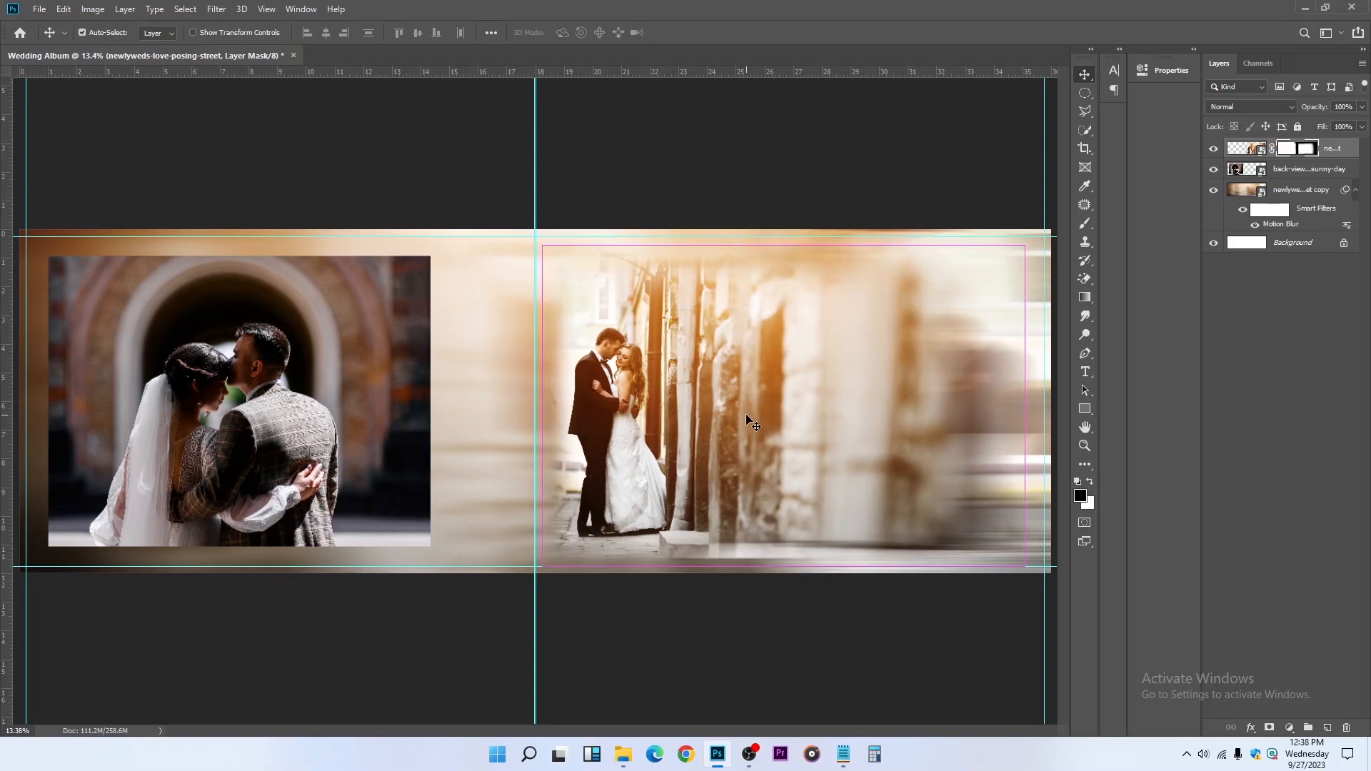
Save the document to the Desktop as Wedding Album in Photoshop PSD format, keeping Maximize Compatibility on
{"action": "key", "text": "ctrl+shift+s"}
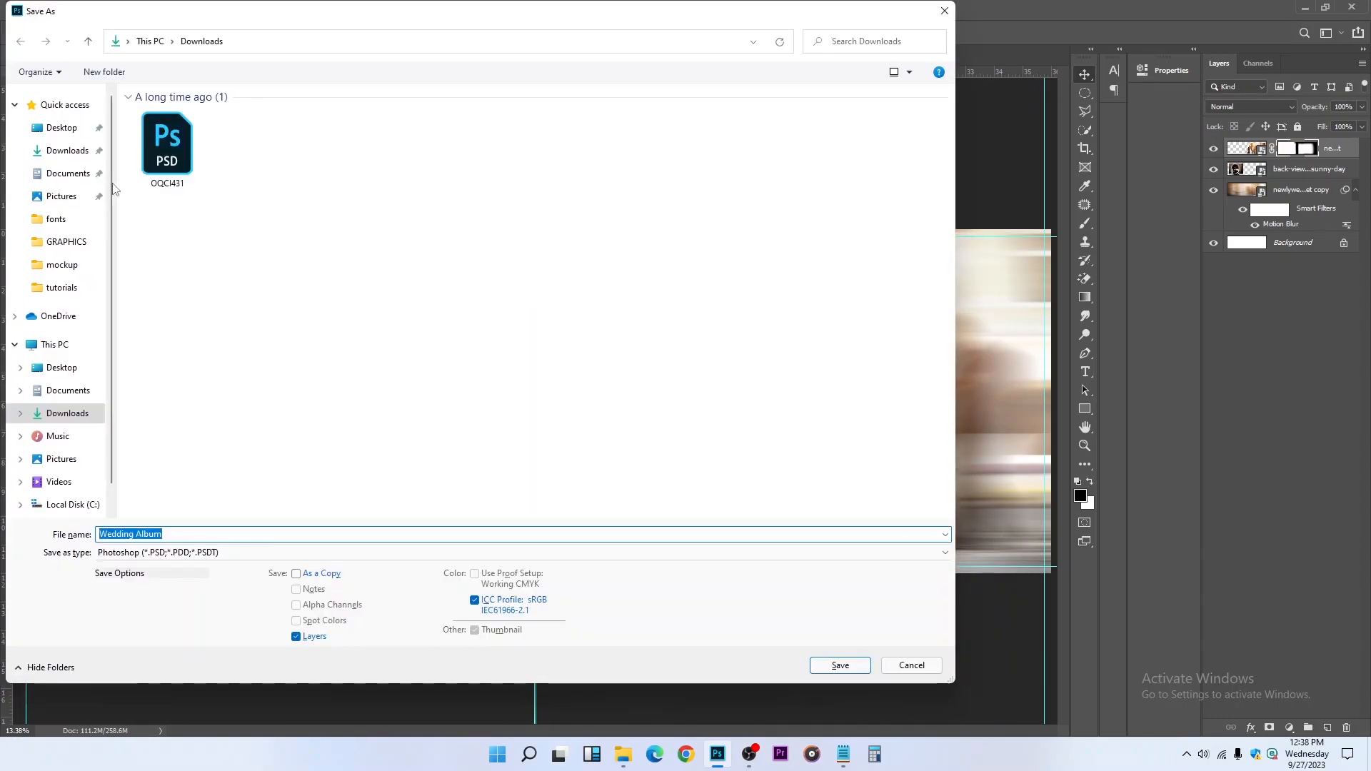
{"action": "left_click", "coordinate": [74, 130]}
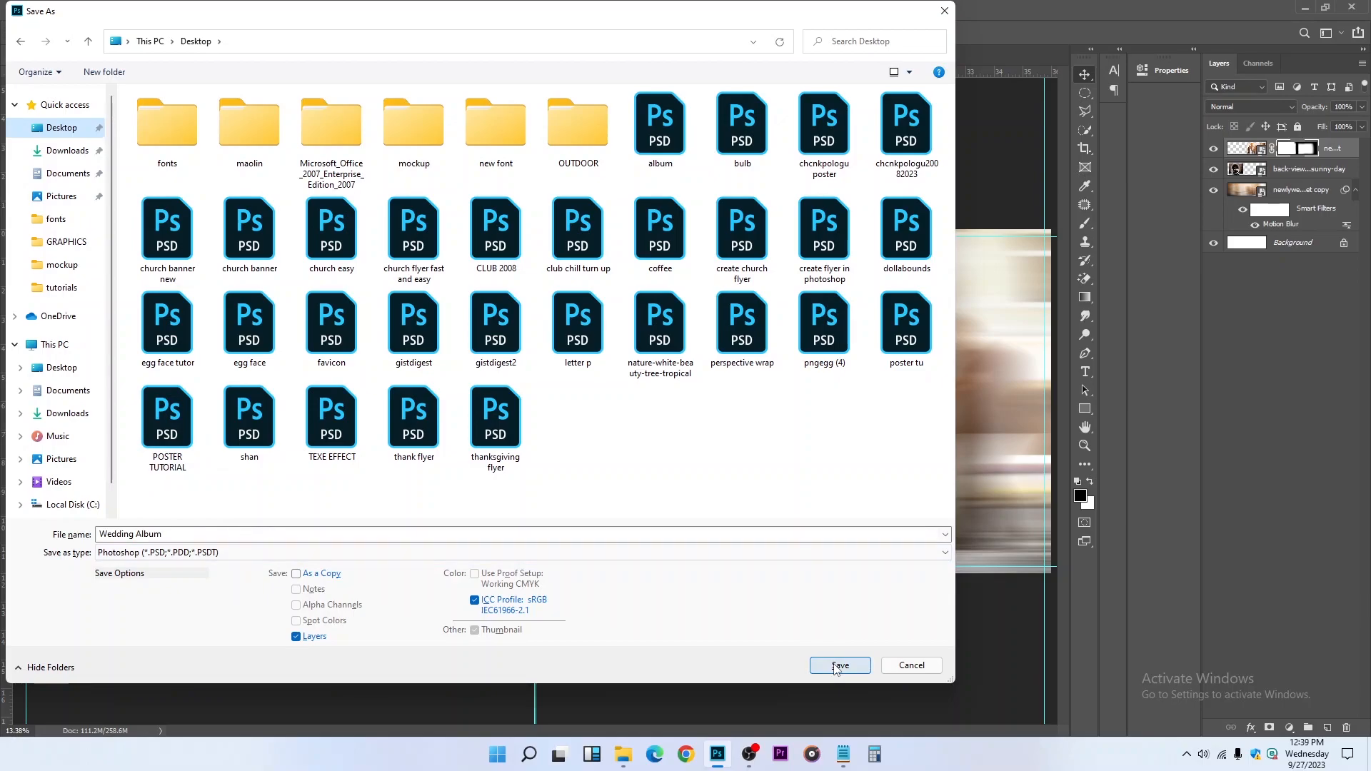
{"action": "left_click", "coordinate": [839, 665]}
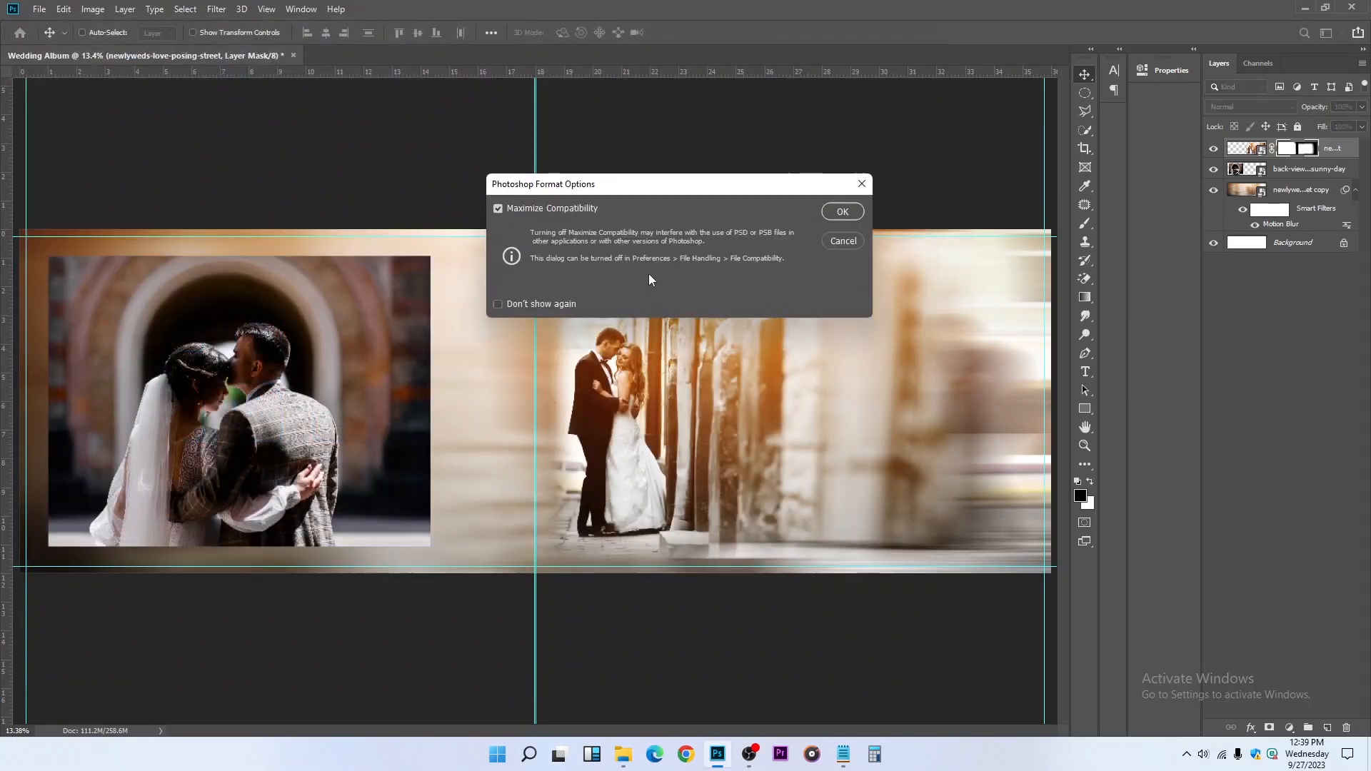
{"action": "left_click", "coordinate": [843, 211]}
{"action": "scroll", "coordinate": [727, 350], "scroll_direction": "up", "scroll_amount": 1}
{"action": "scroll", "coordinate": [728, 349], "scroll_direction": "down", "scroll_amount": 1}
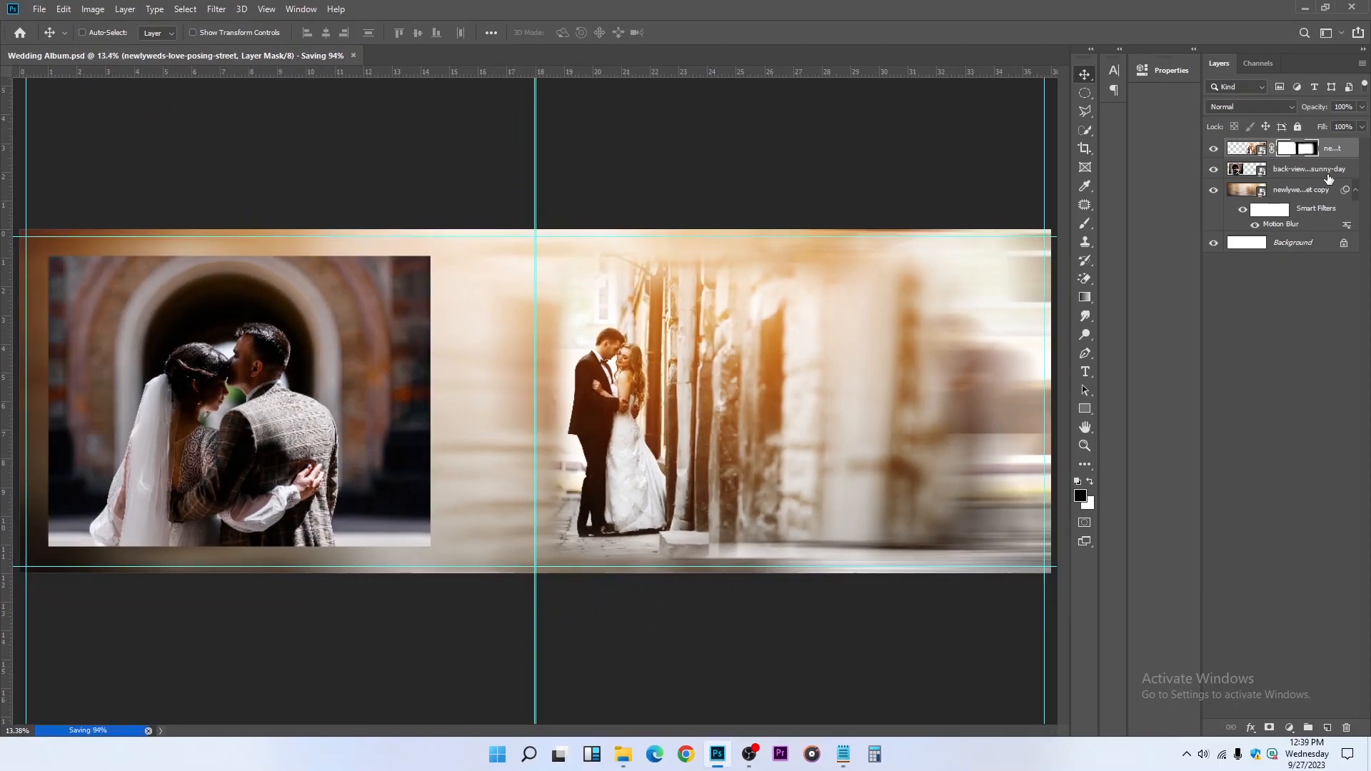
Add a layer mask to the arch couple photo and set the brush size to 1200 px for painting in black
{"action": "left_click", "coordinate": [361, 365]}
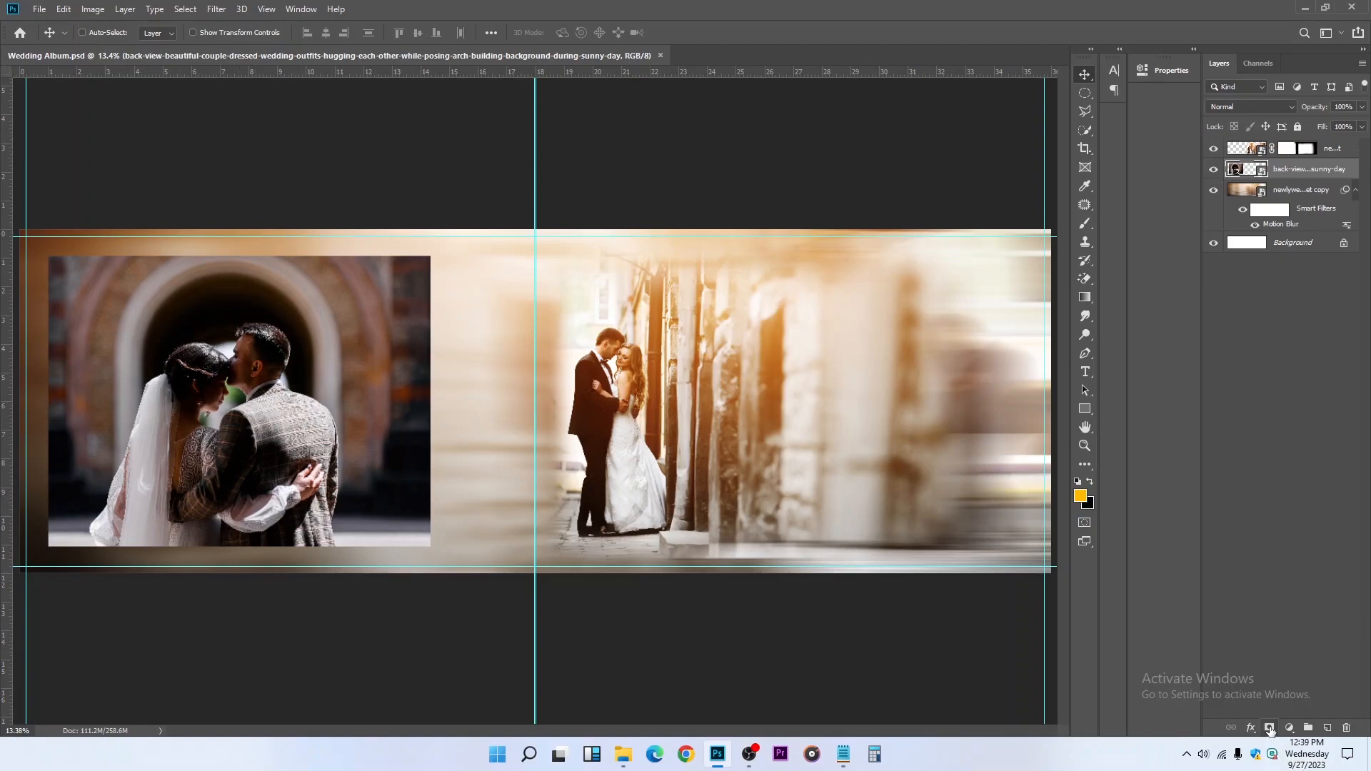
{"action": "left_click", "coordinate": [1269, 728]}
{"action": "left_click", "coordinate": [1085, 225]}
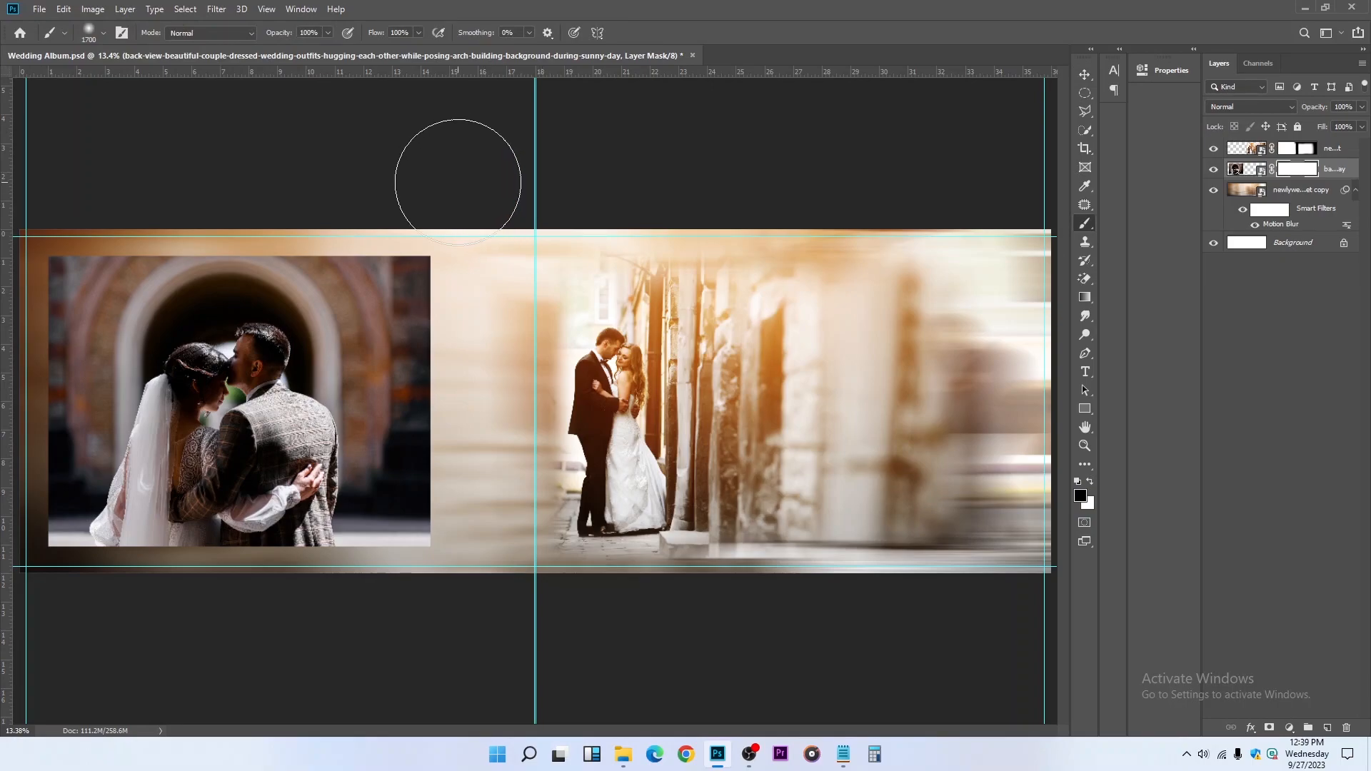
{"action": "key", "text": "bracketleft"}
{"action": "key", "text": "bracketleft"}
{"action": "key", "text": "bracketleft"}
{"action": "key", "text": "bracketleft"}
{"action": "key", "text": "bracketleft"}
{"action": "key", "text": "bracketleft"}
{"action": "key", "text": "bracketleft"}
{"action": "key", "text": "bracketleft"}
{"action": "key", "text": "bracketright"}
{"action": "key", "text": "bracketright"}
{"action": "key", "text": "bracketright"}
Fade all four edges of the arch couple photo into the blurred background on its layer mask
{"action": "left_click_drag", "start_coordinate": [428, 240], "coordinate": [450, 559]}
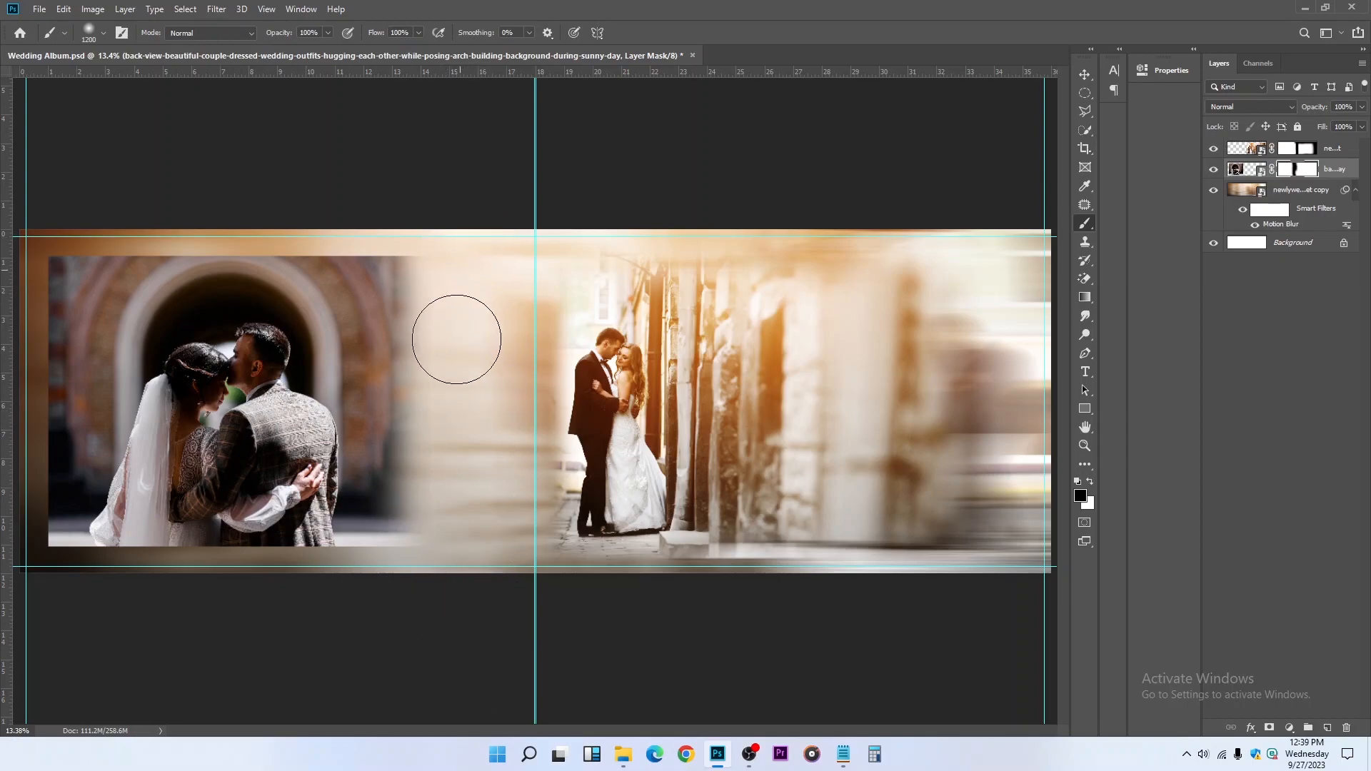
{"action": "left_click_drag", "start_coordinate": [468, 257], "coordinate": [15, 214]}
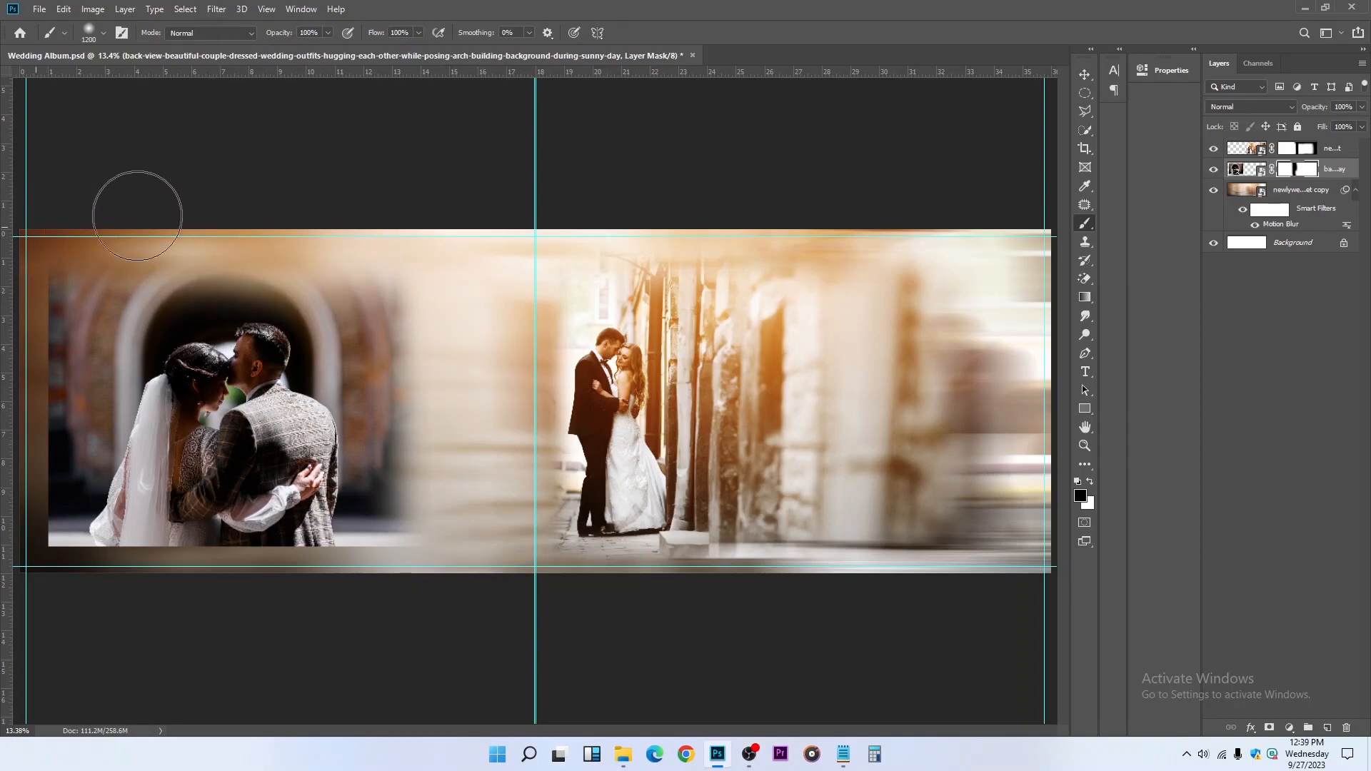
{"action": "mouse_move", "coordinate": [200, 208]}
{"action": "left_mouse_down"}
{"action": "mouse_move", "coordinate": [110, 215]}
{"action": "mouse_move", "coordinate": [63, 248]}
{"action": "mouse_move", "coordinate": [35, 291]}
{"action": "mouse_move", "coordinate": [13, 527]}
{"action": "left_mouse_up"}
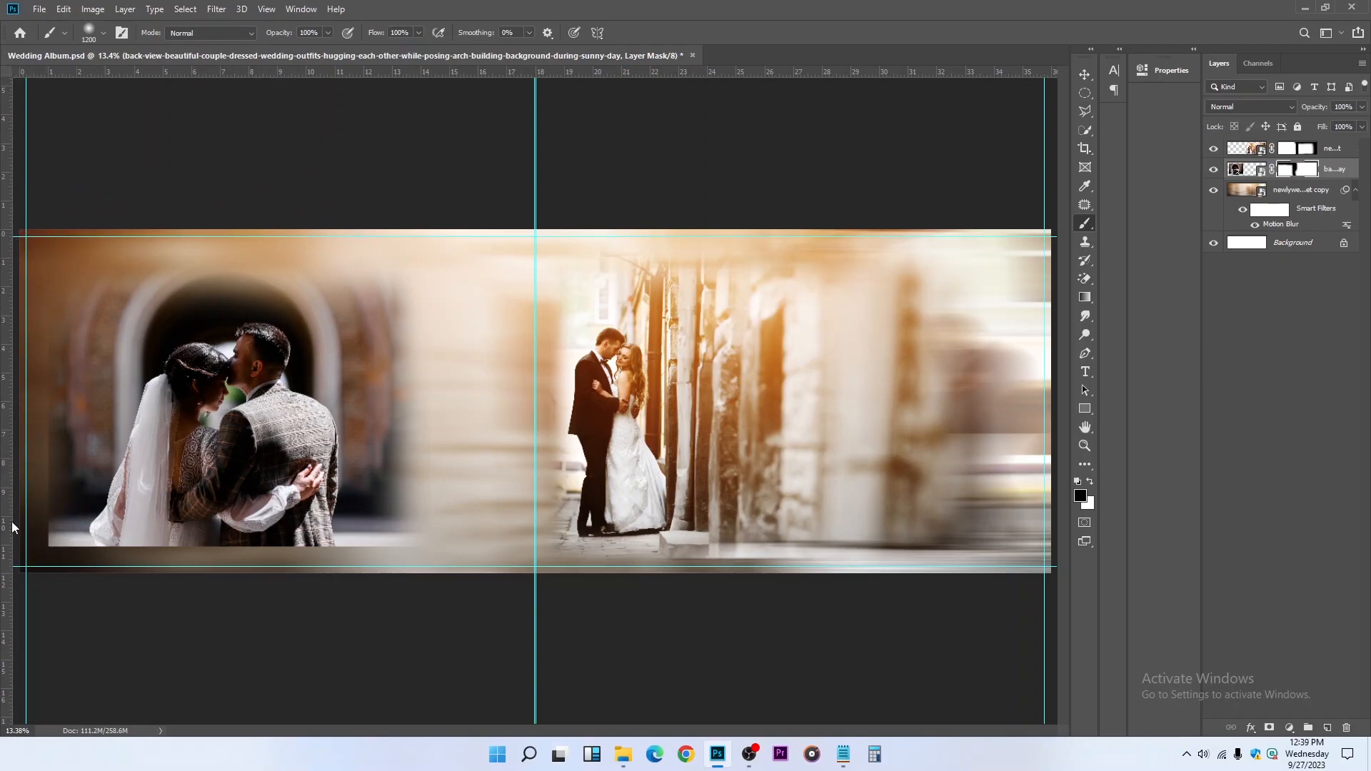
{"action": "mouse_move", "coordinate": [30, 260]}
{"action": "left_mouse_down"}
{"action": "mouse_move", "coordinate": [24, 581]}
{"action": "mouse_move", "coordinate": [26, 545]}
{"action": "mouse_move", "coordinate": [261, 577]}
{"action": "mouse_move", "coordinate": [477, 559]}
{"action": "mouse_move", "coordinate": [63, 587]}
{"action": "mouse_move", "coordinate": [460, 577]}
{"action": "left_mouse_up"}
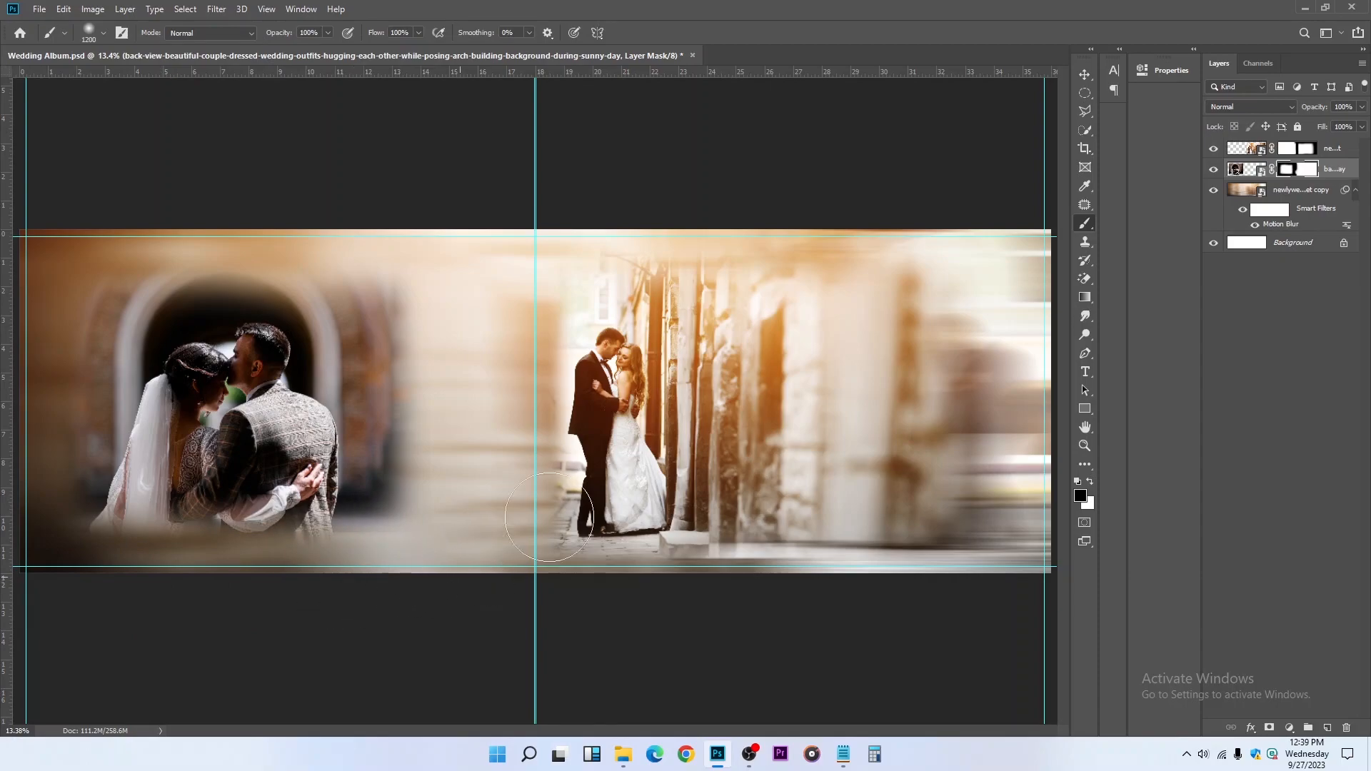
Shift the masked arch photo slightly left and up on the left page, and save the document
{"action": "left_click", "coordinate": [1085, 75]}
{"action": "left_click_drag", "start_coordinate": [189, 404], "coordinate": [168, 394]}
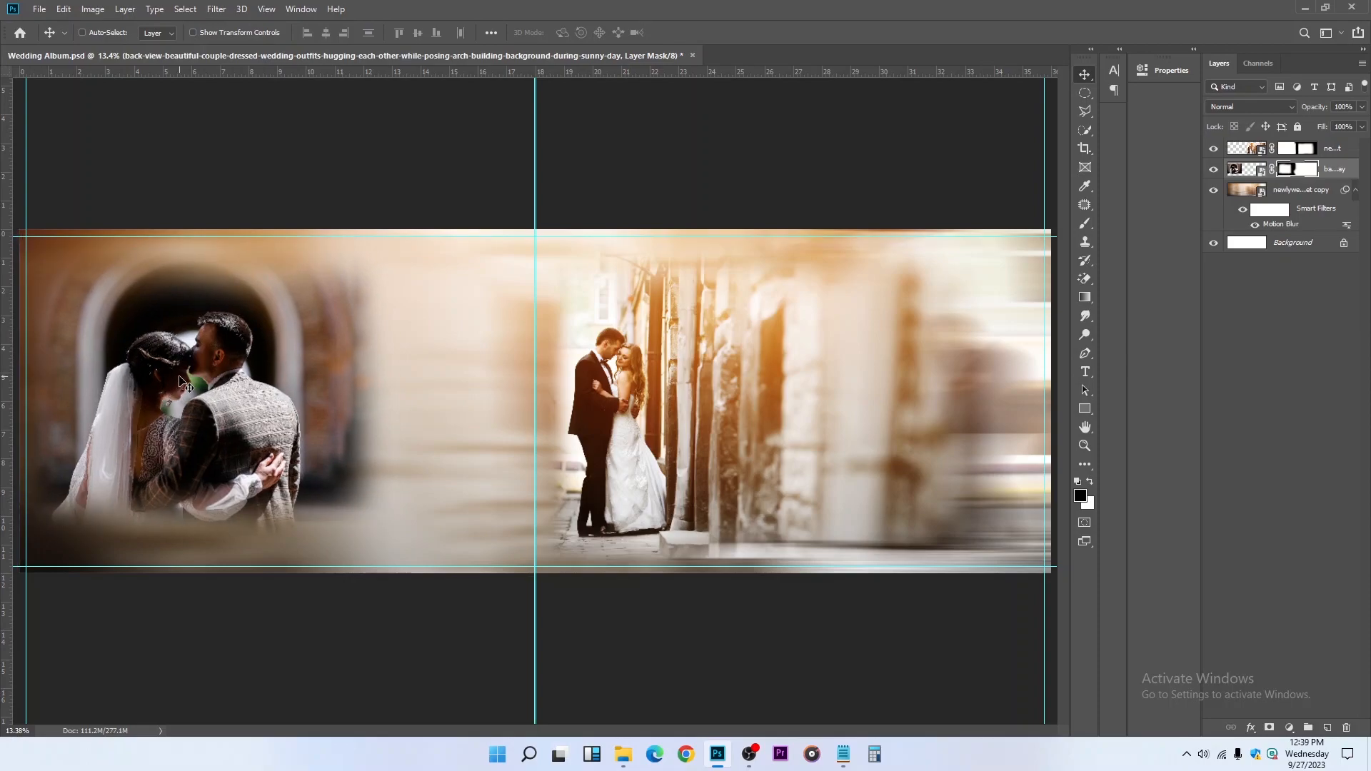
{"action": "key", "text": "ctrl+s"}
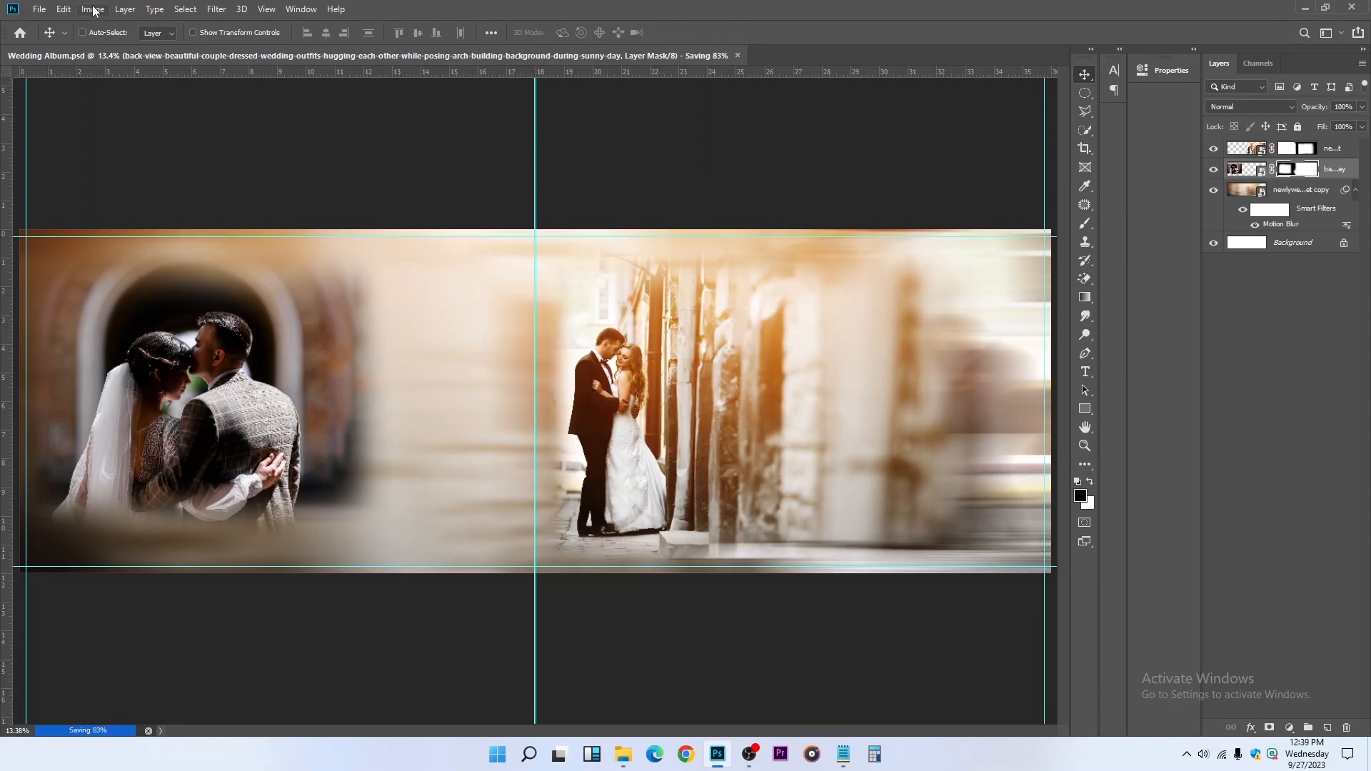
Place the wedding-couple-kissing-each-other image from Downloads as an embedded photo and scale it down
{"action": "left_click", "coordinate": [40, 10]}
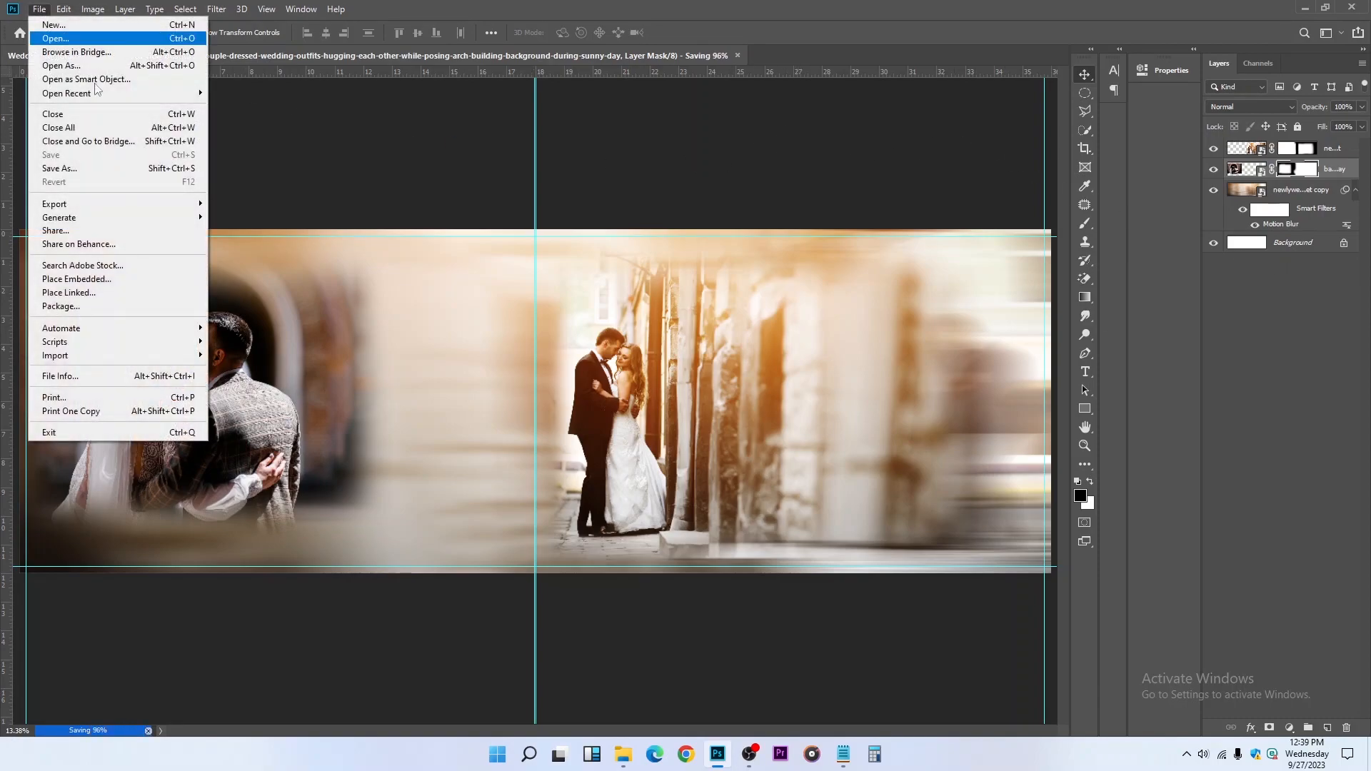
{"action": "left_click", "coordinate": [597, 322]}
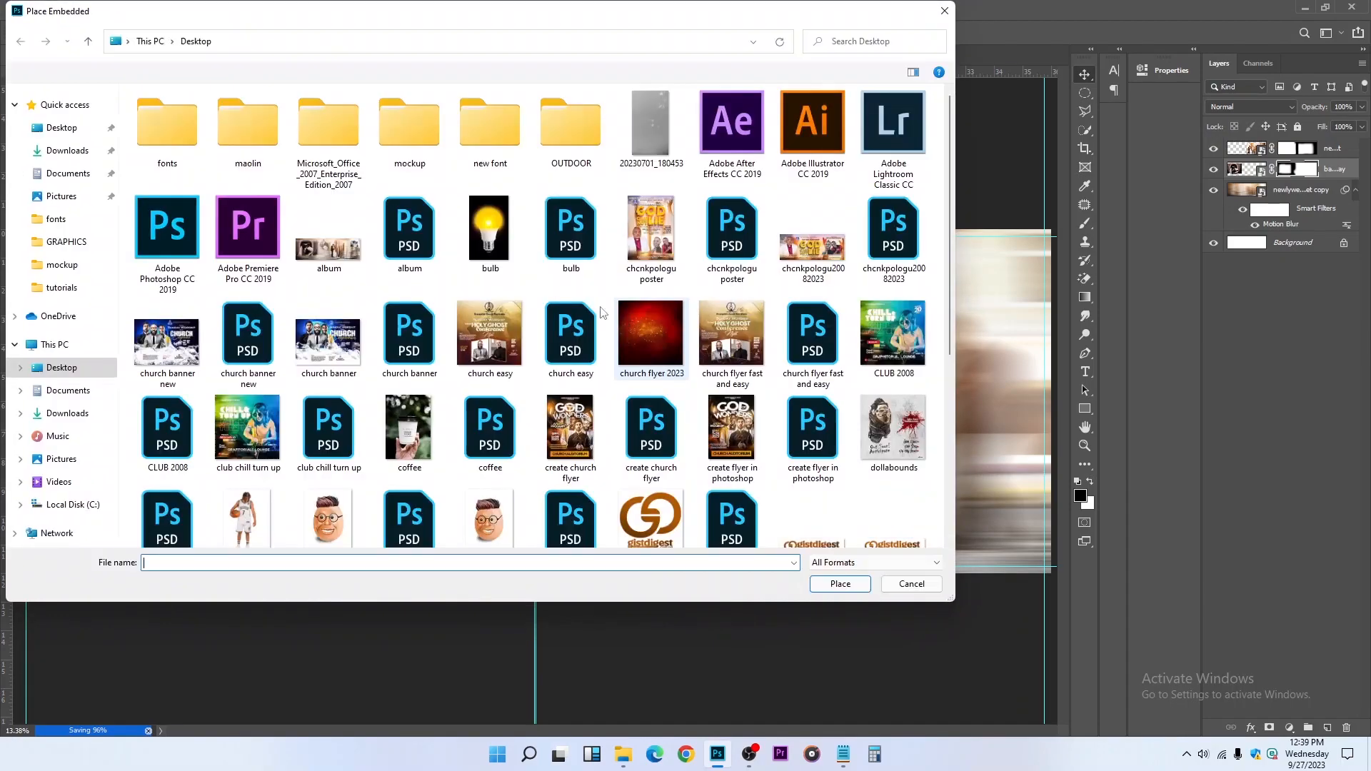
{"action": "left_click", "coordinate": [67, 150]}
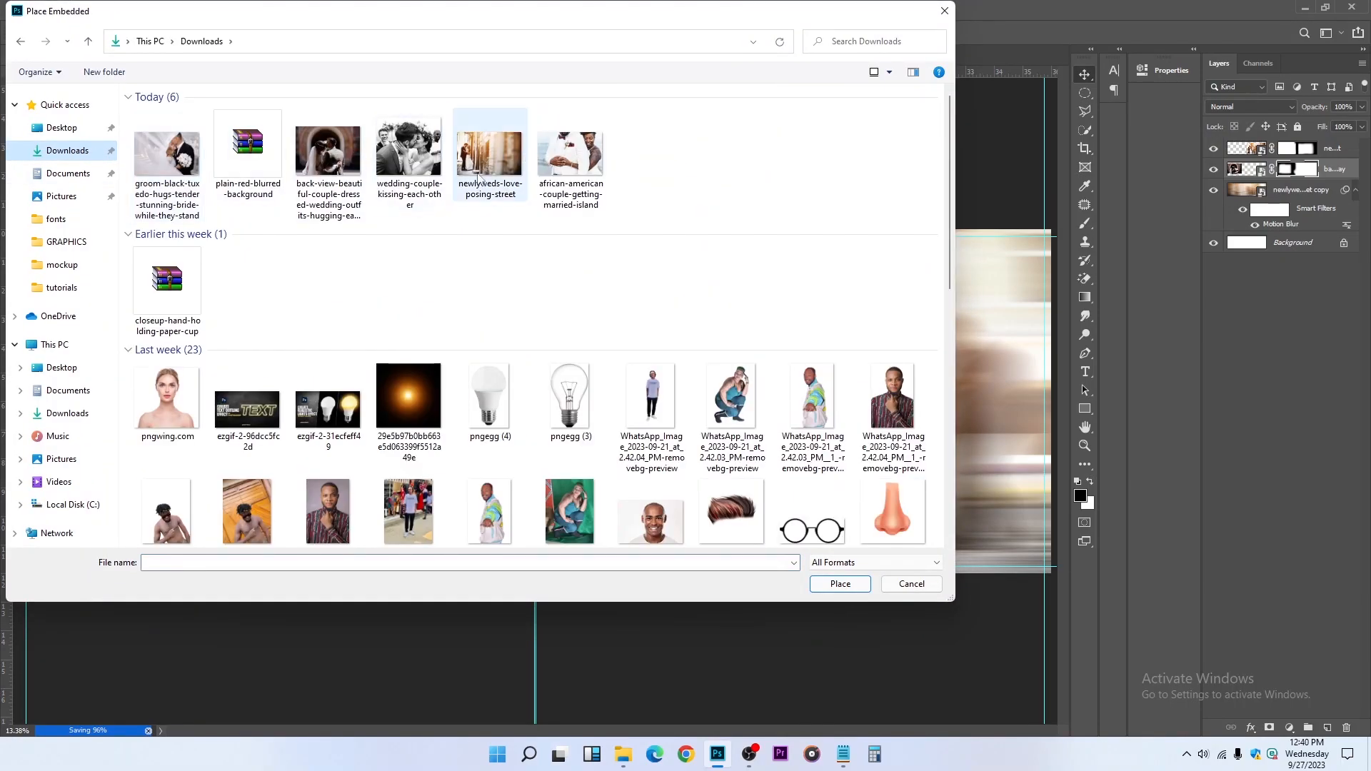
{"action": "left_click", "coordinate": [409, 159]}
{"action": "left_click", "coordinate": [848, 589]}
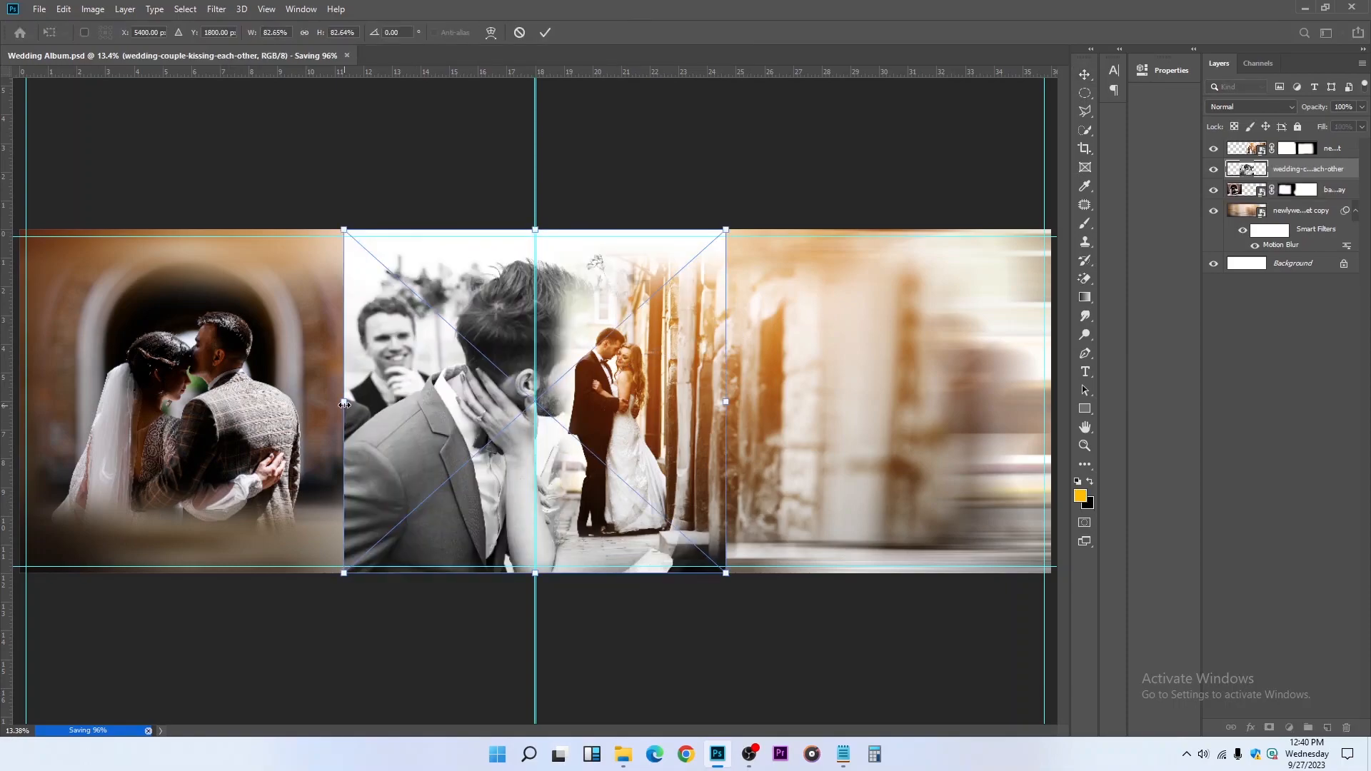
{"action": "left_click_drag", "start_coordinate": [344, 404], "coordinate": [588, 401]}
{"action": "key", "text": "Return"}
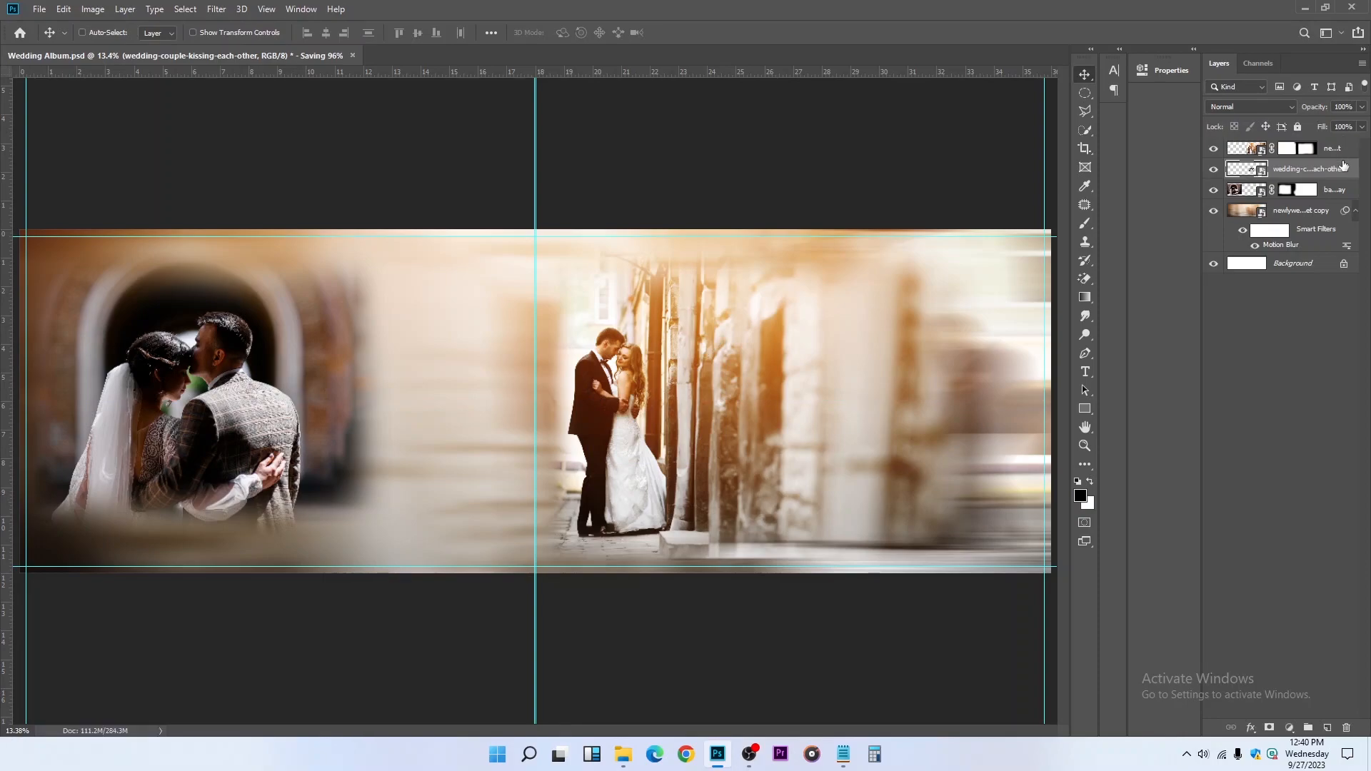
Bring the kissing photo to the front, shrink it further and position it near the right page's upper-right margin corner
{"action": "key", "text": "ctrl+shift+bracketright"}
{"action": "left_click_drag", "start_coordinate": [623, 397], "coordinate": [929, 301]}
{"action": "key", "text": "ctrl+t"}
{"action": "left_click_drag", "start_coordinate": [886, 369], "coordinate": [897, 351]}
{"action": "key", "text": "Return"}
{"action": "scroll", "coordinate": [992, 296], "scroll_direction": "up", "scroll_amount": 2}
{"action": "left_click_drag", "start_coordinate": [977, 290], "coordinate": [824, 367]}
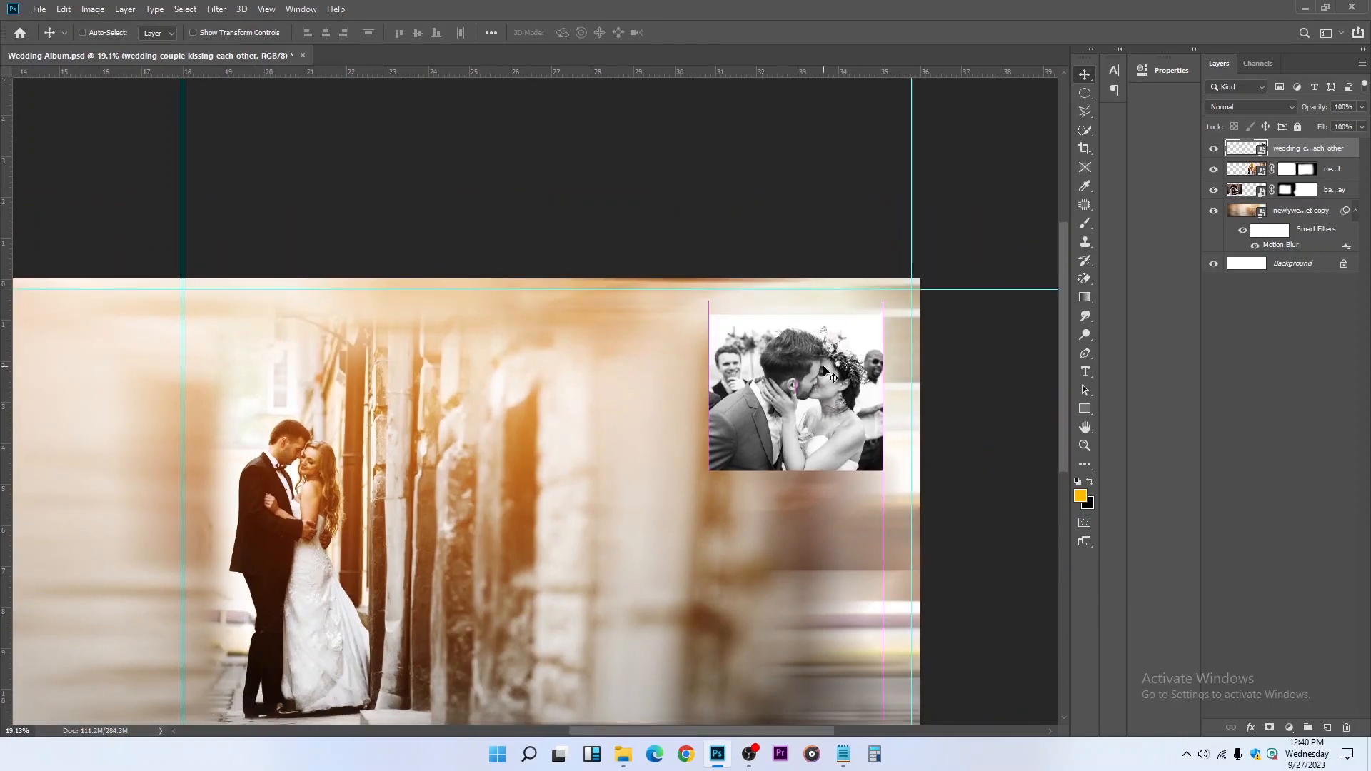
Draw a rectangle about 1426 by 1269 px around the kissing photo, leaving a border on every side
{"action": "scroll", "coordinate": [824, 367], "scroll_direction": "up", "scroll_amount": 3}
{"action": "scroll", "coordinate": [824, 366], "scroll_direction": "down", "scroll_amount": 1}
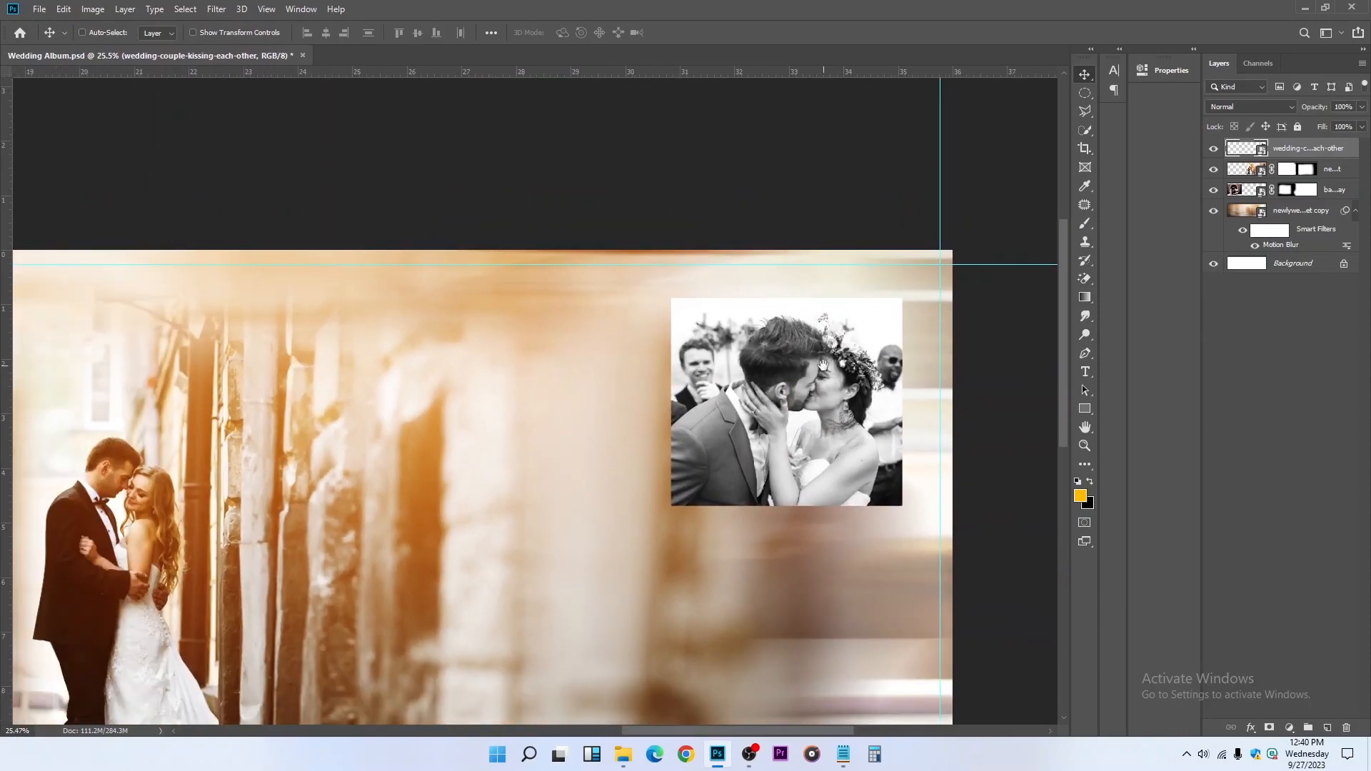
{"action": "left_click_drag", "start_coordinate": [828, 368], "coordinate": [835, 295]}
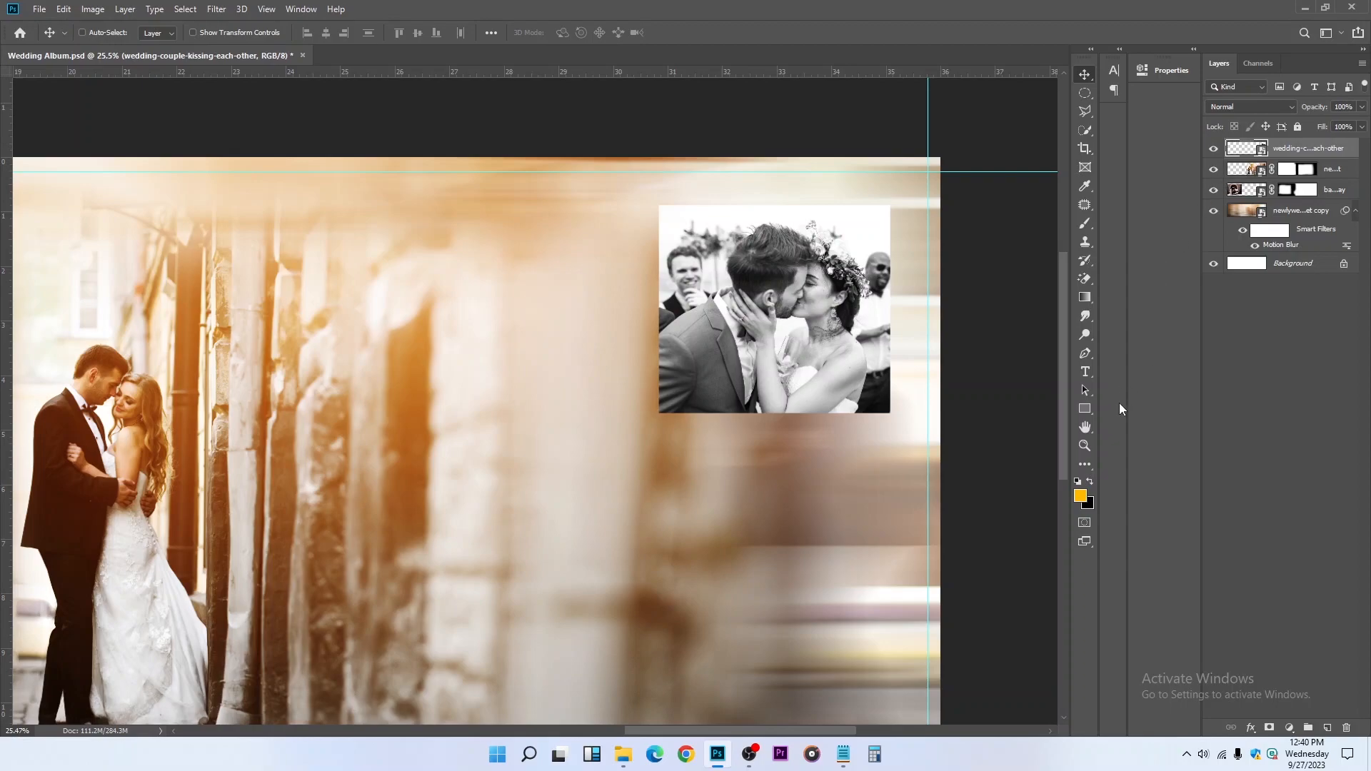
{"action": "left_click", "coordinate": [1090, 409]}
{"action": "left_click", "coordinate": [1083, 406]}
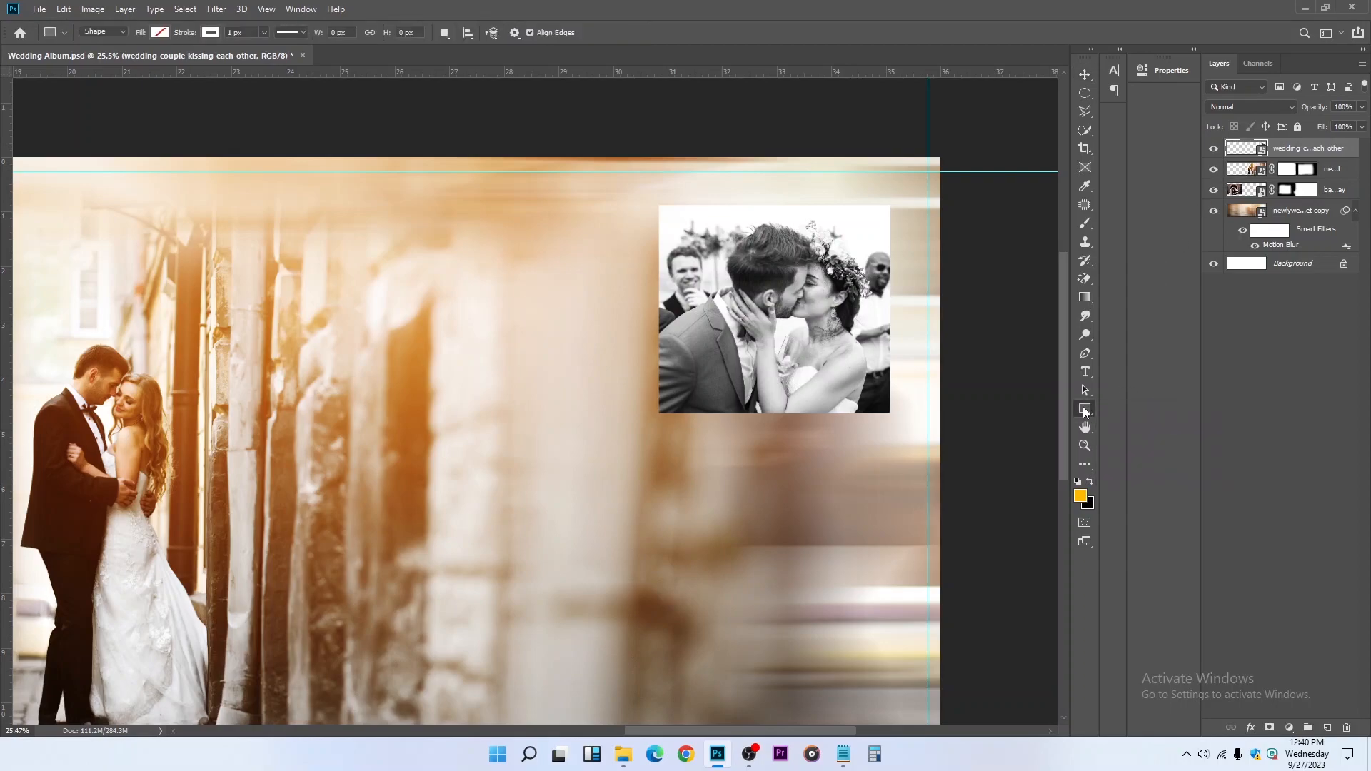
{"action": "scroll", "coordinate": [662, 202], "scroll_direction": "up", "scroll_amount": 1}
{"action": "left_click_drag", "start_coordinate": [646, 197], "coordinate": [931, 451]}
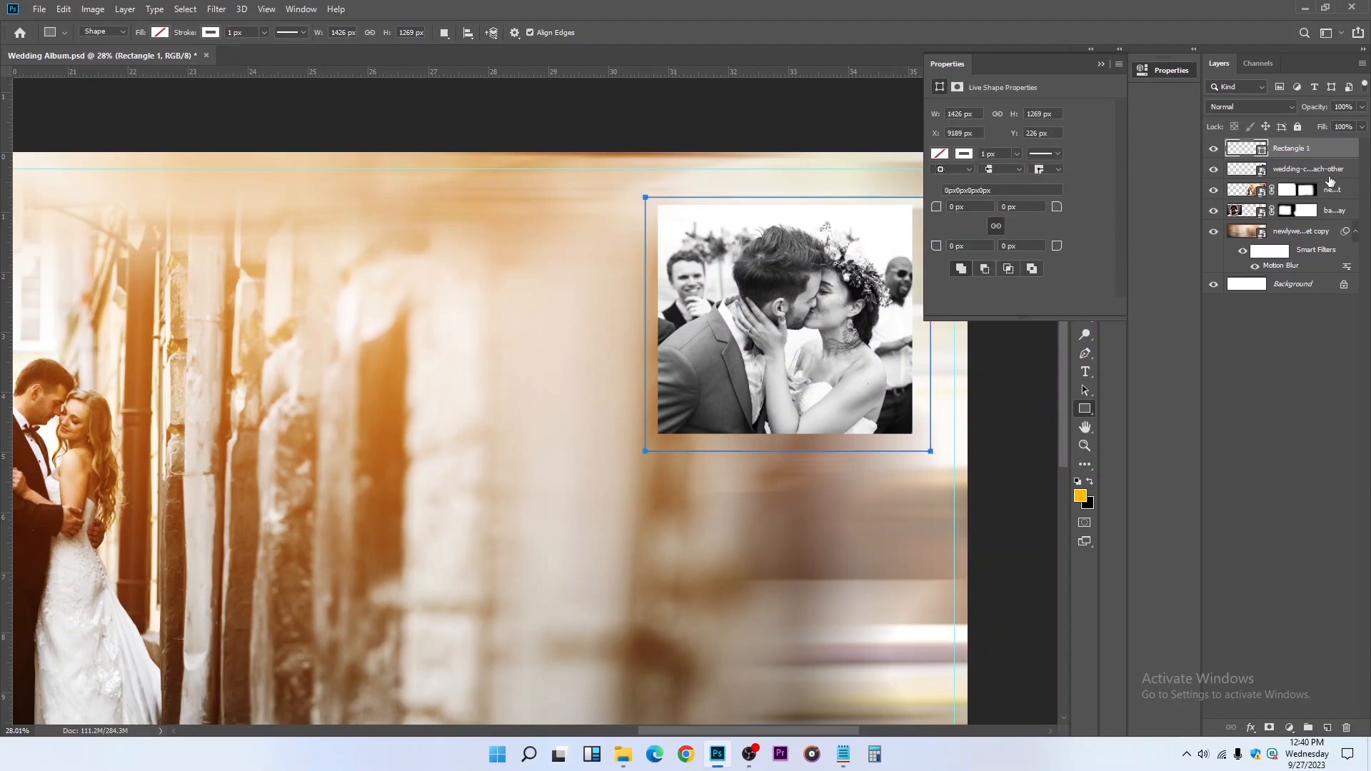
{"action": "left_click", "coordinate": [1212, 151]}
{"action": "left_click", "coordinate": [1212, 151]}
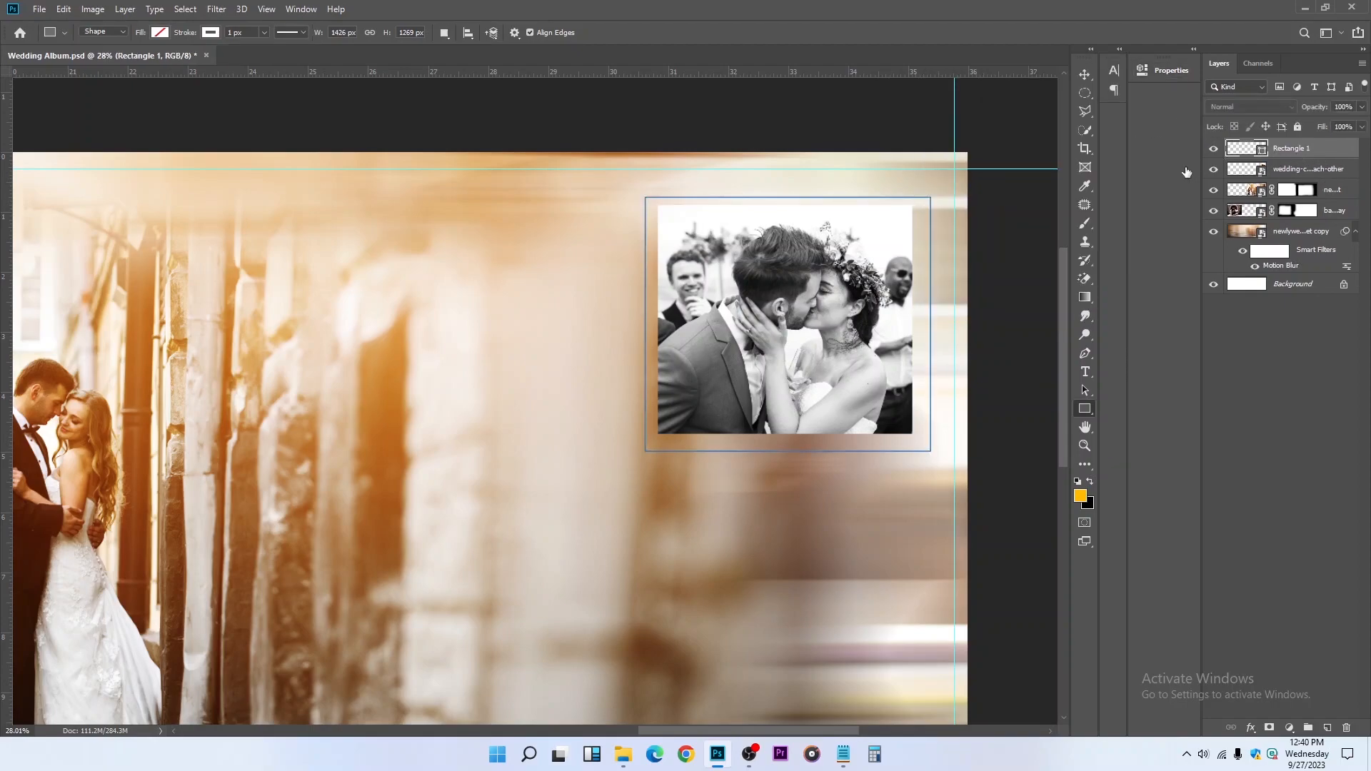
Give the rectangle a white fill with no stroke and stack it beneath the kissing photo
{"action": "left_click", "coordinate": [160, 32]}
{"action": "left_click", "coordinate": [90, 107]}
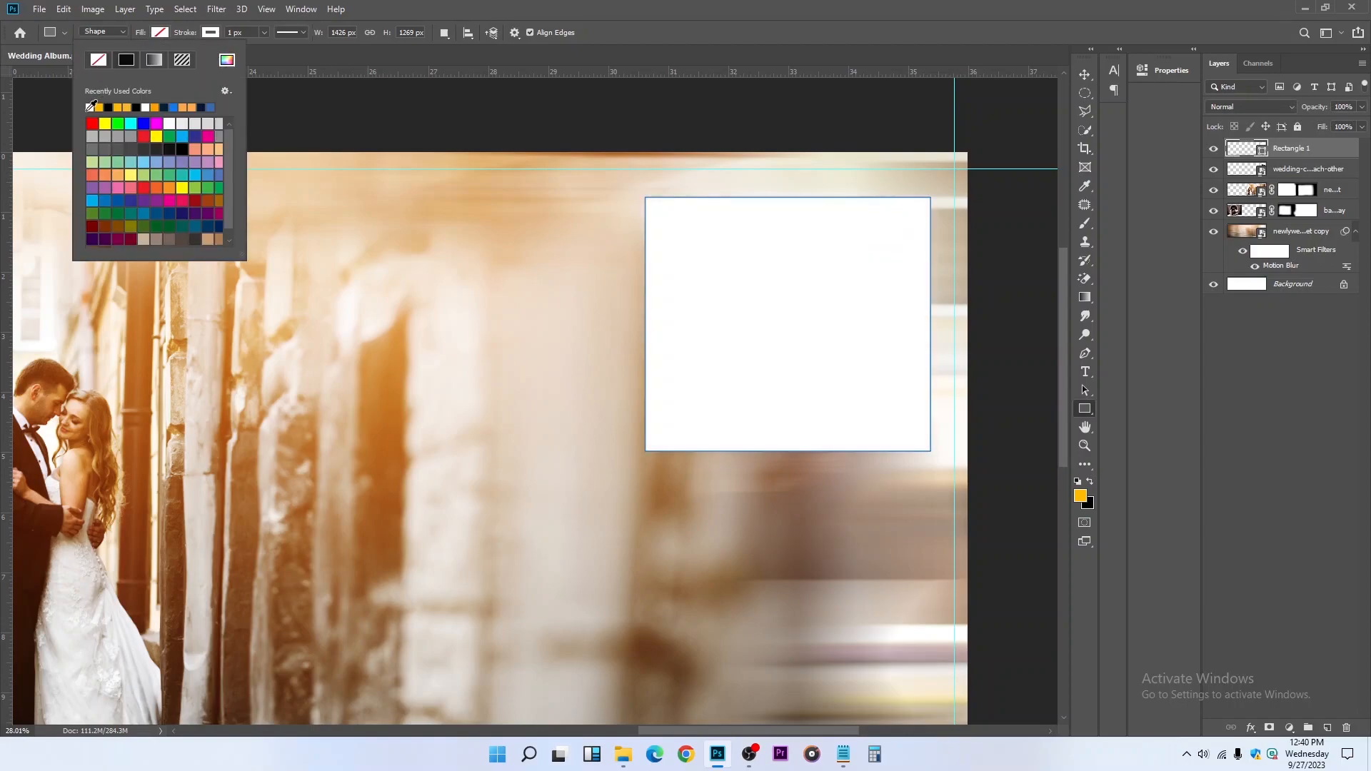
{"action": "left_click", "coordinate": [211, 32]}
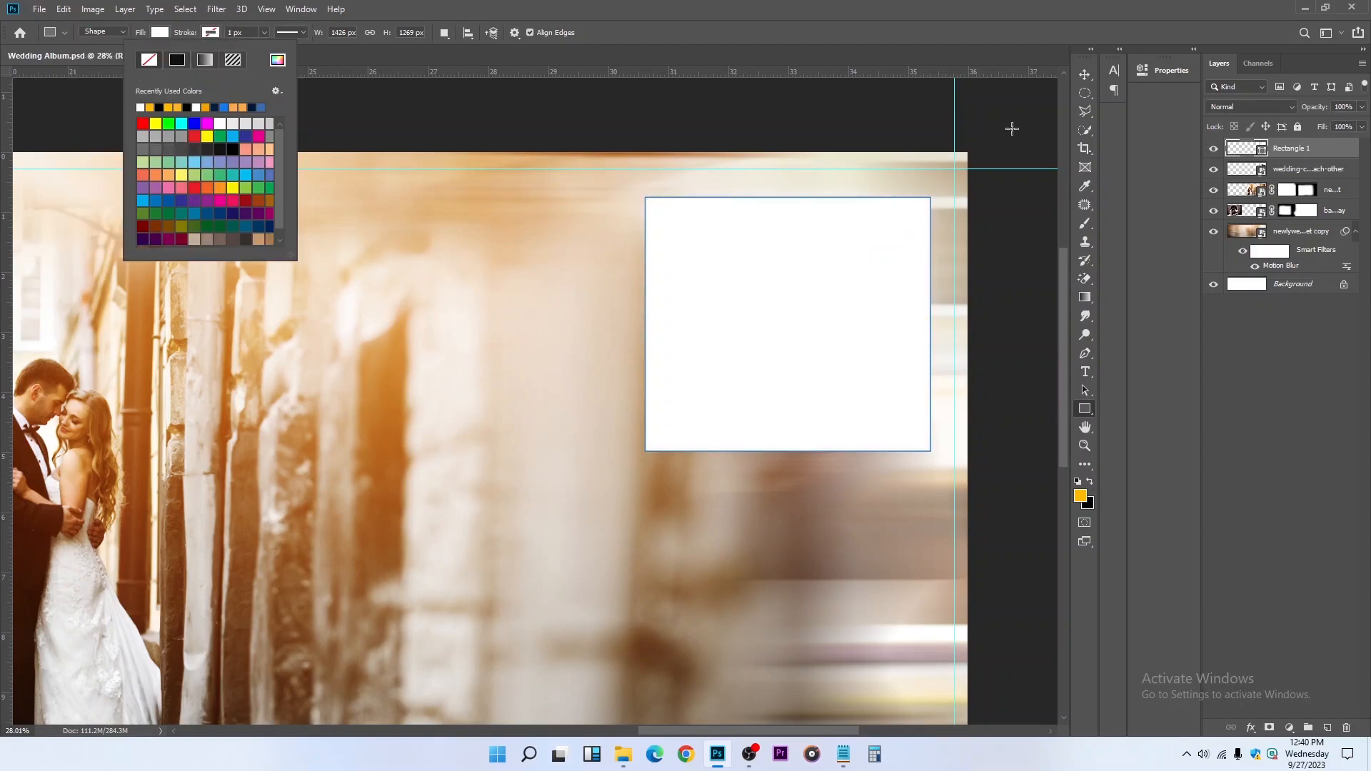
{"action": "left_click", "coordinate": [1085, 74]}
{"action": "left_click_drag", "start_coordinate": [1304, 176], "coordinate": [1311, 143]}
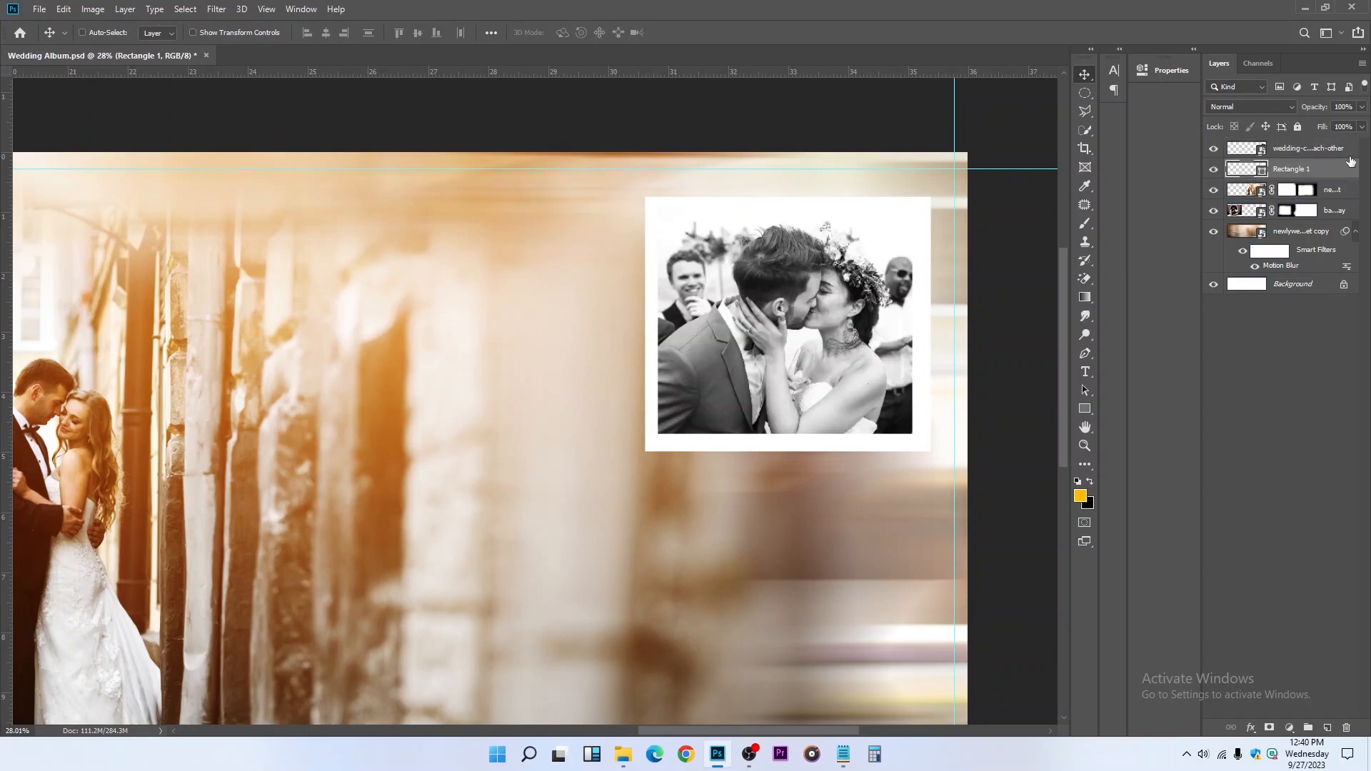
Align the kissing photo and the white rectangle by their horizontal and vertical centers
{"action": "left_click", "coordinate": [1349, 151], "text": "shift"}
{"action": "left_click", "coordinate": [82, 32]}
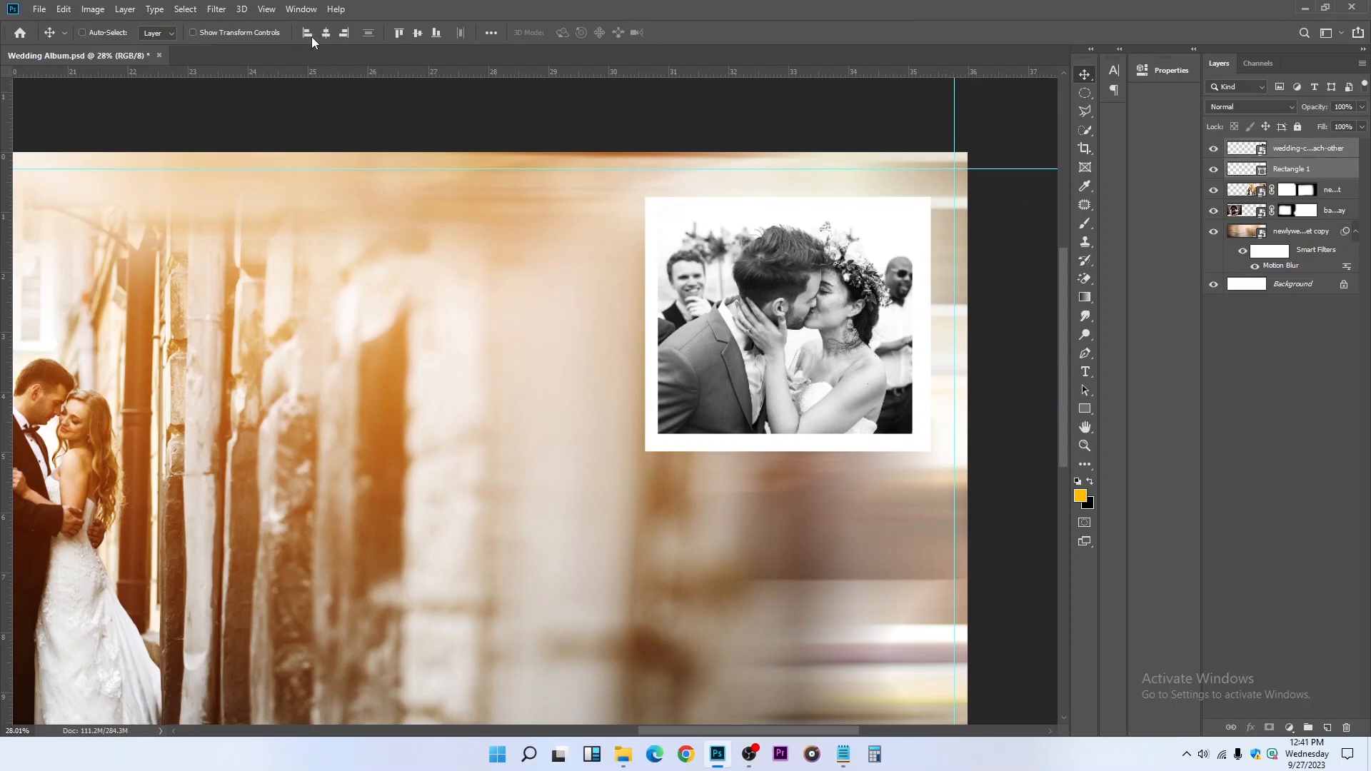
{"action": "left_click", "coordinate": [325, 33]}
{"action": "left_click", "coordinate": [417, 34]}
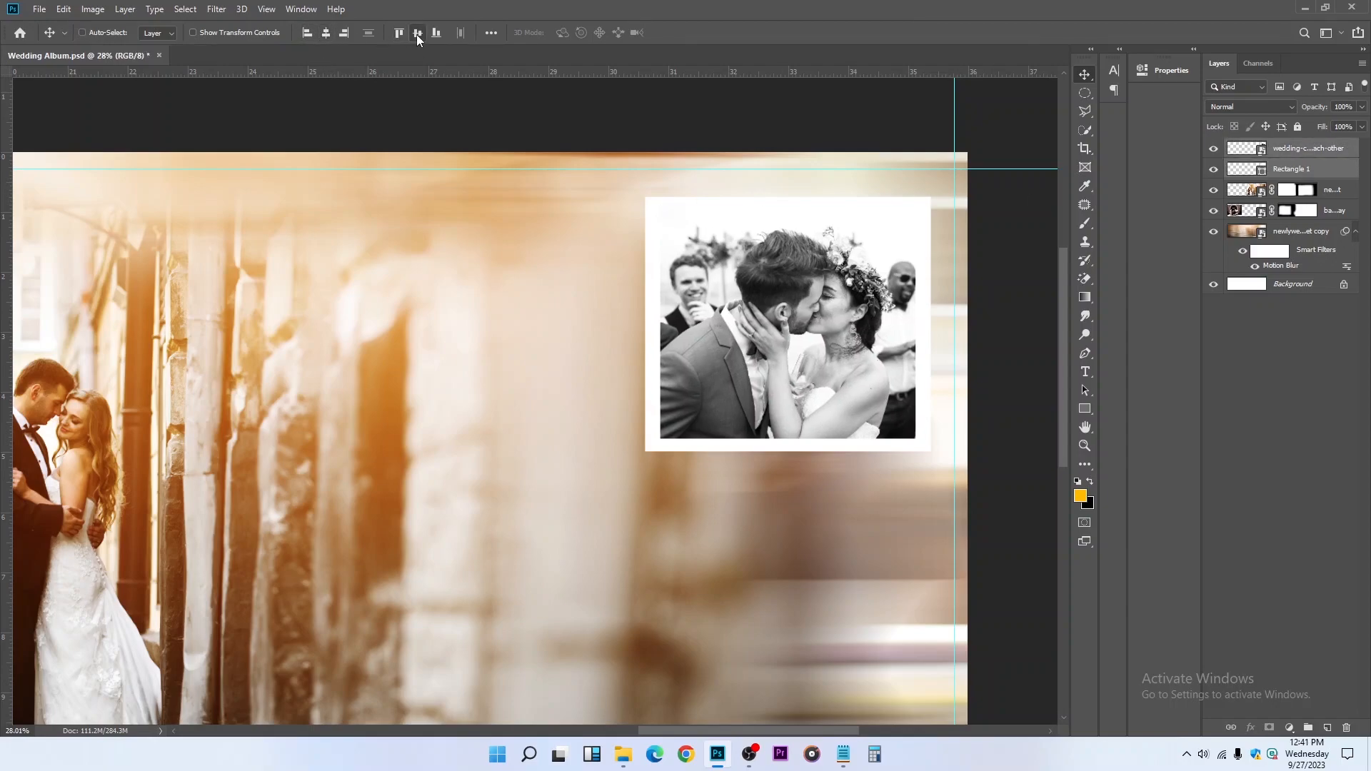
Lower the white frame rectangle's opacity to 50%
{"action": "left_click", "coordinate": [1304, 174]}
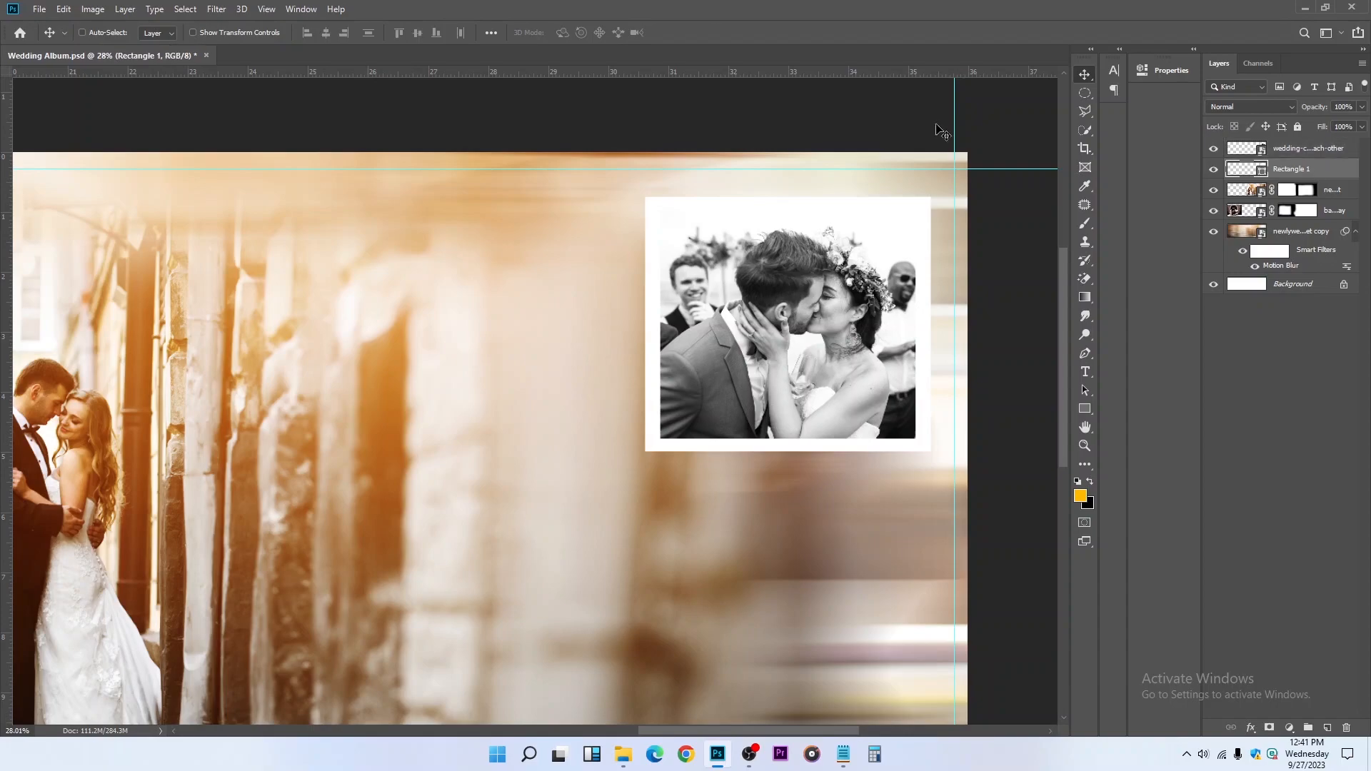
{"action": "left_click", "coordinate": [1362, 107]}
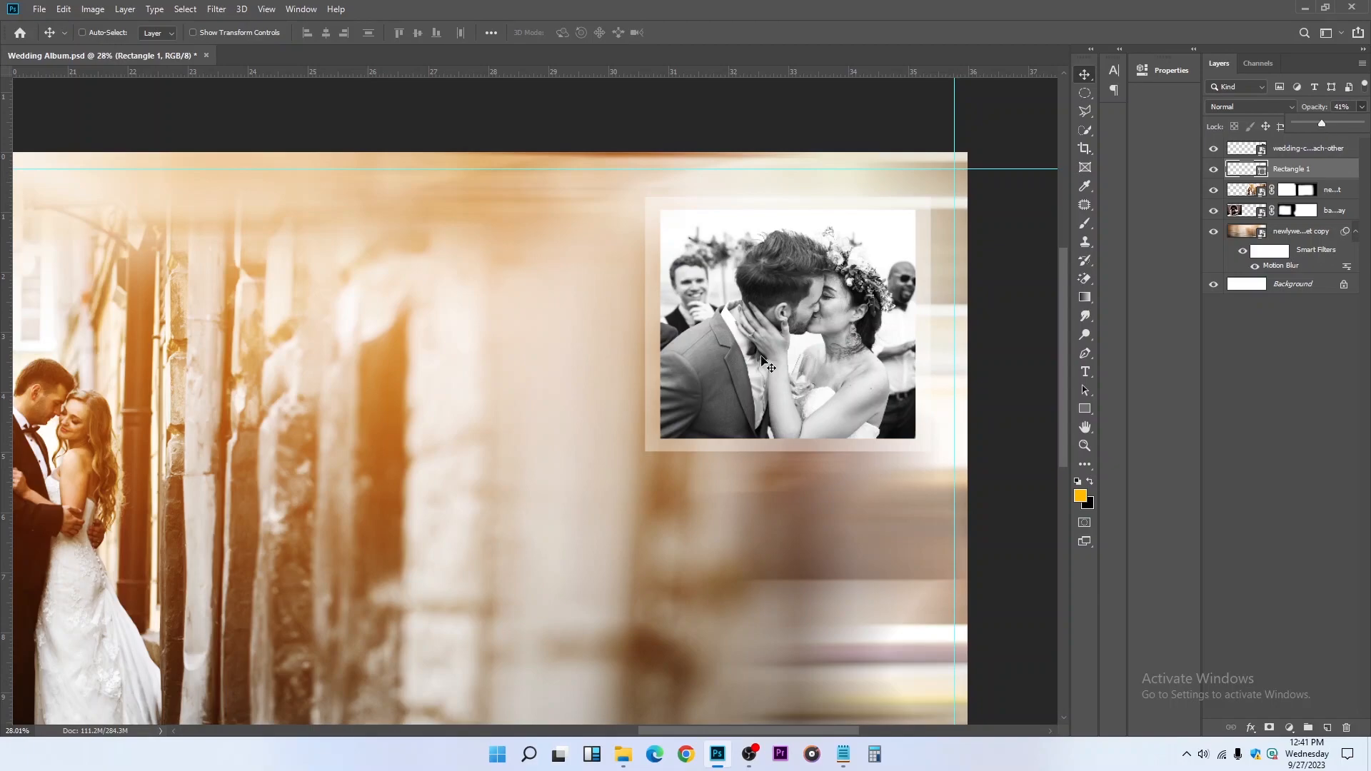
{"action": "scroll", "coordinate": [770, 366], "scroll_direction": "down", "scroll_amount": 5}
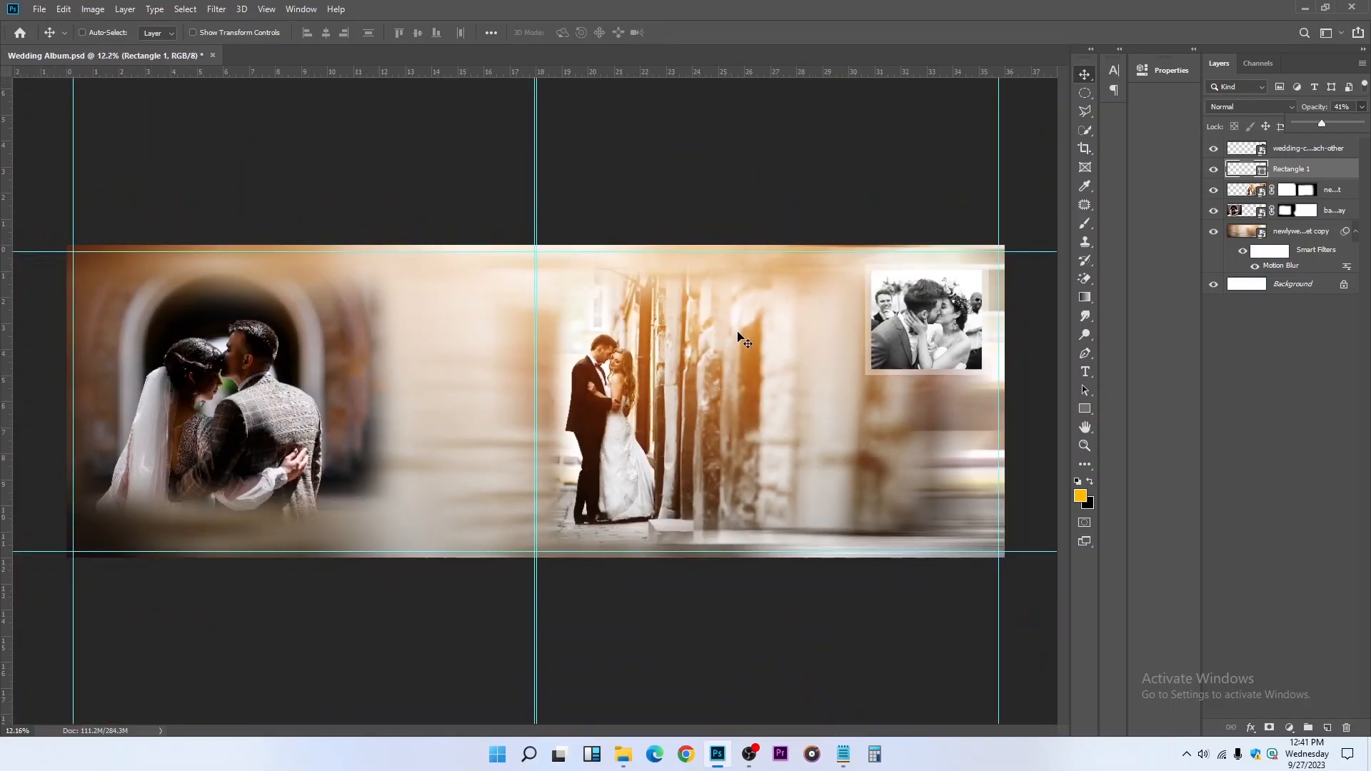
{"action": "left_click", "coordinate": [1349, 107]}
{"action": "type", "text": "50"}
{"action": "key", "text": "Return"}
{"action": "scroll", "coordinate": [863, 384], "scroll_direction": "up", "scroll_amount": 1}
{"action": "scroll", "coordinate": [864, 384], "scroll_direction": "down", "scroll_amount": 1}
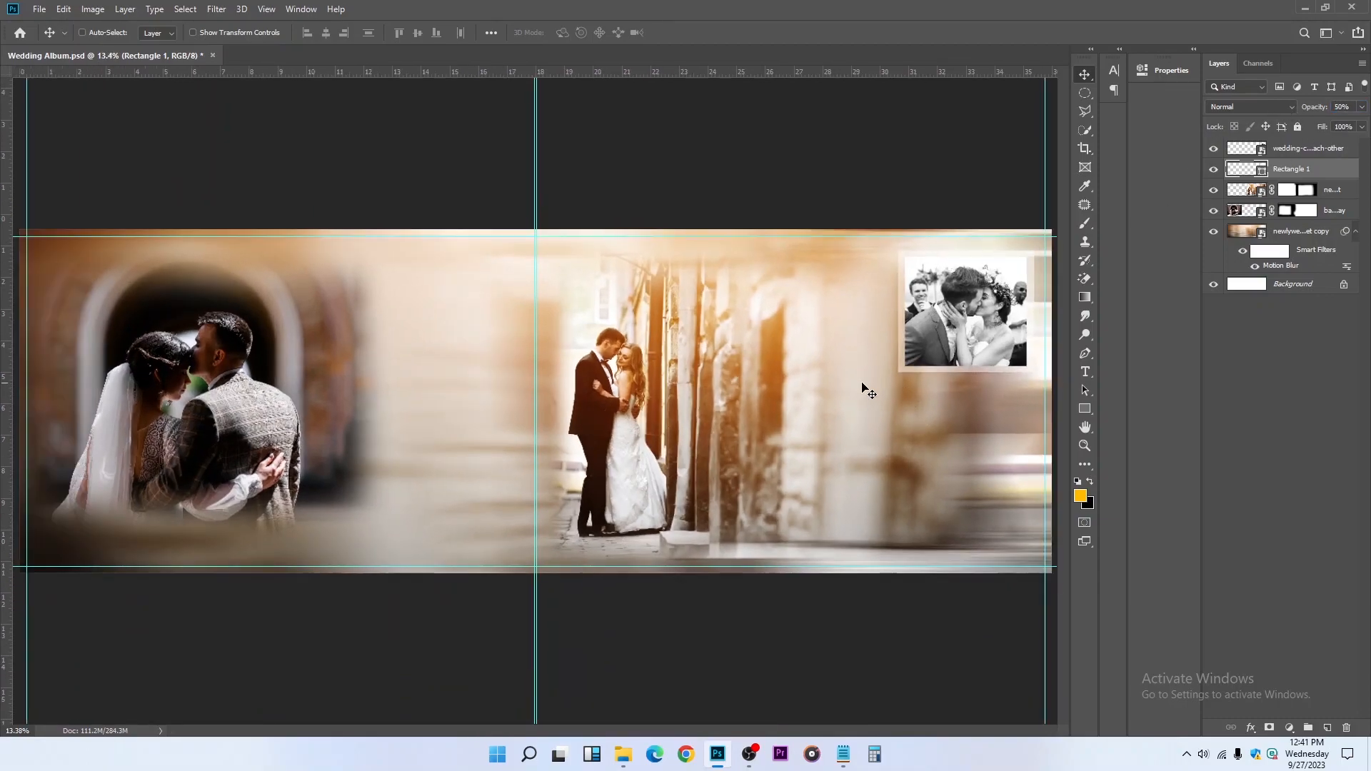
Group the kissing photo with its frame rectangle and save the document
{"action": "left_click", "coordinate": [1326, 150], "text": "ctrl"}
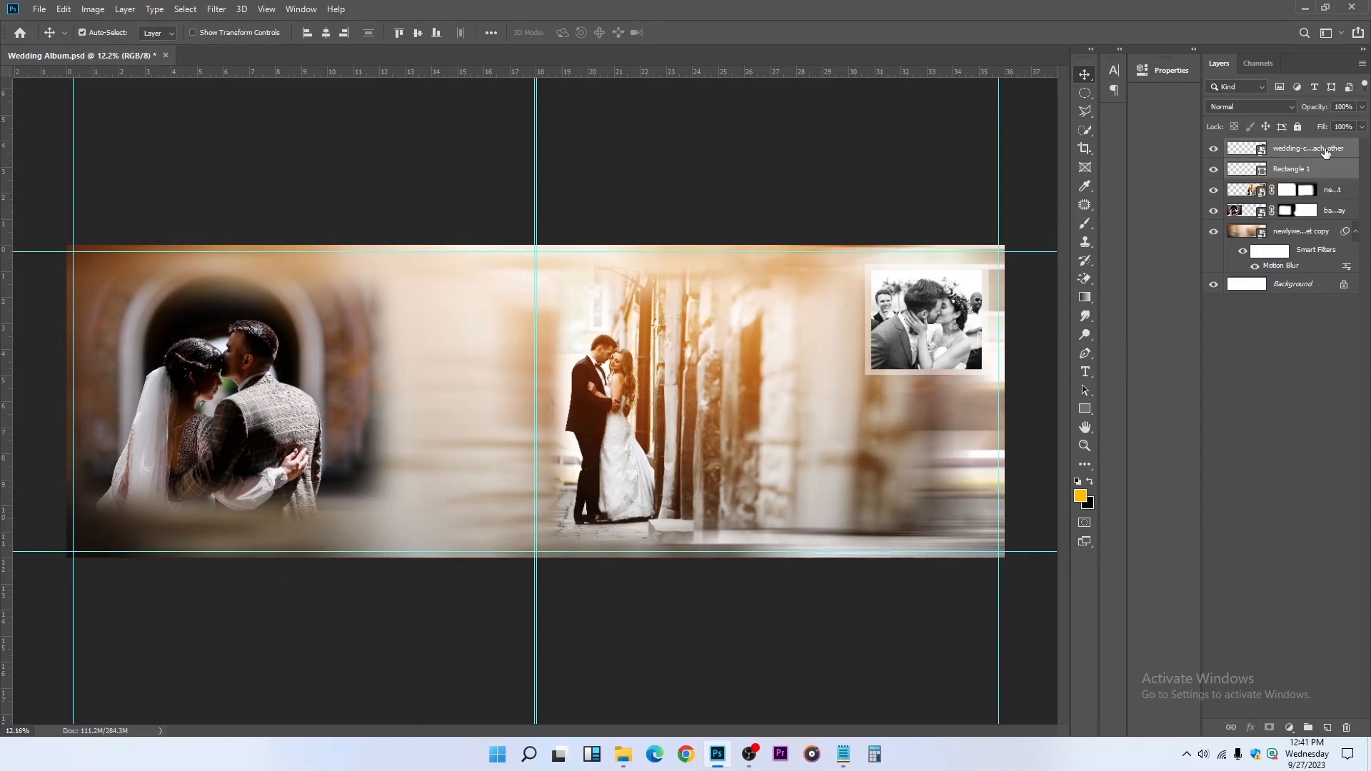
{"action": "key", "text": "ctrl+g"}
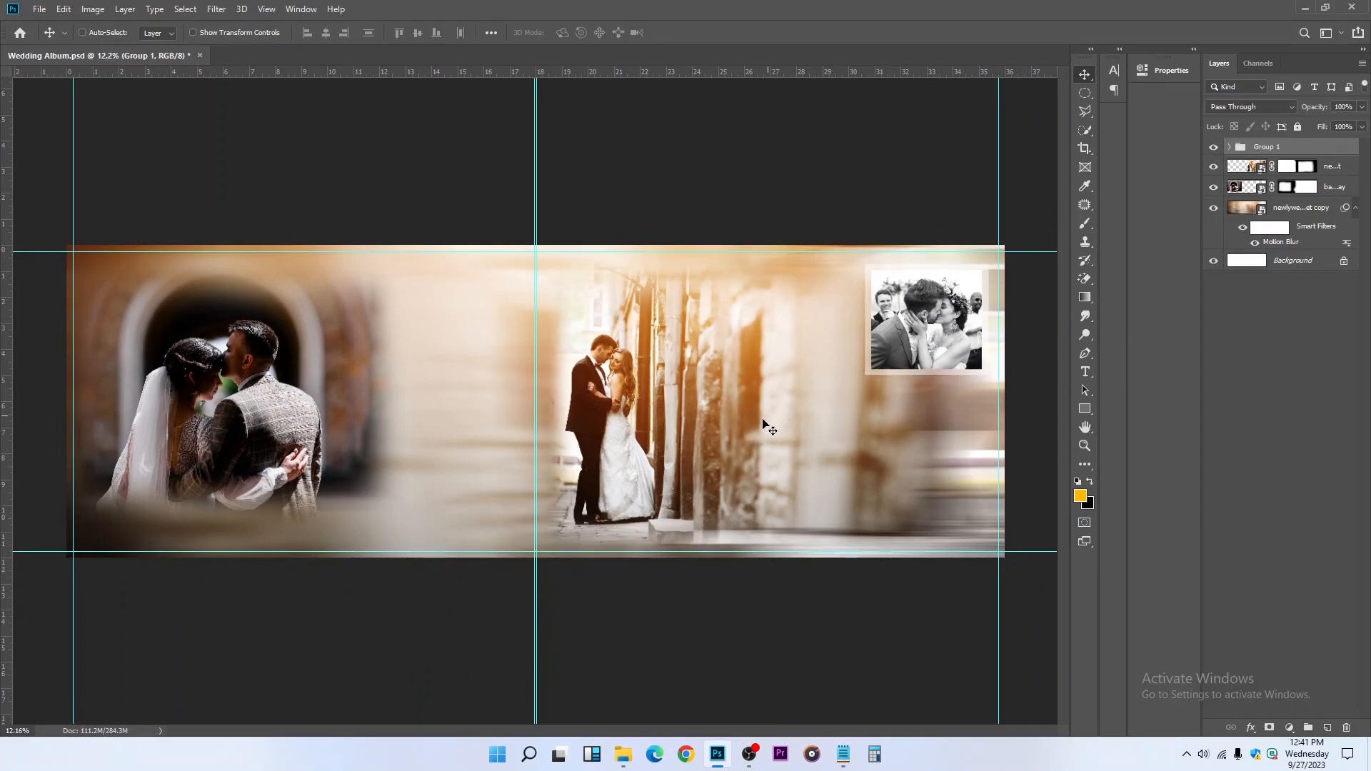
{"action": "key", "text": "ctrl+s"}
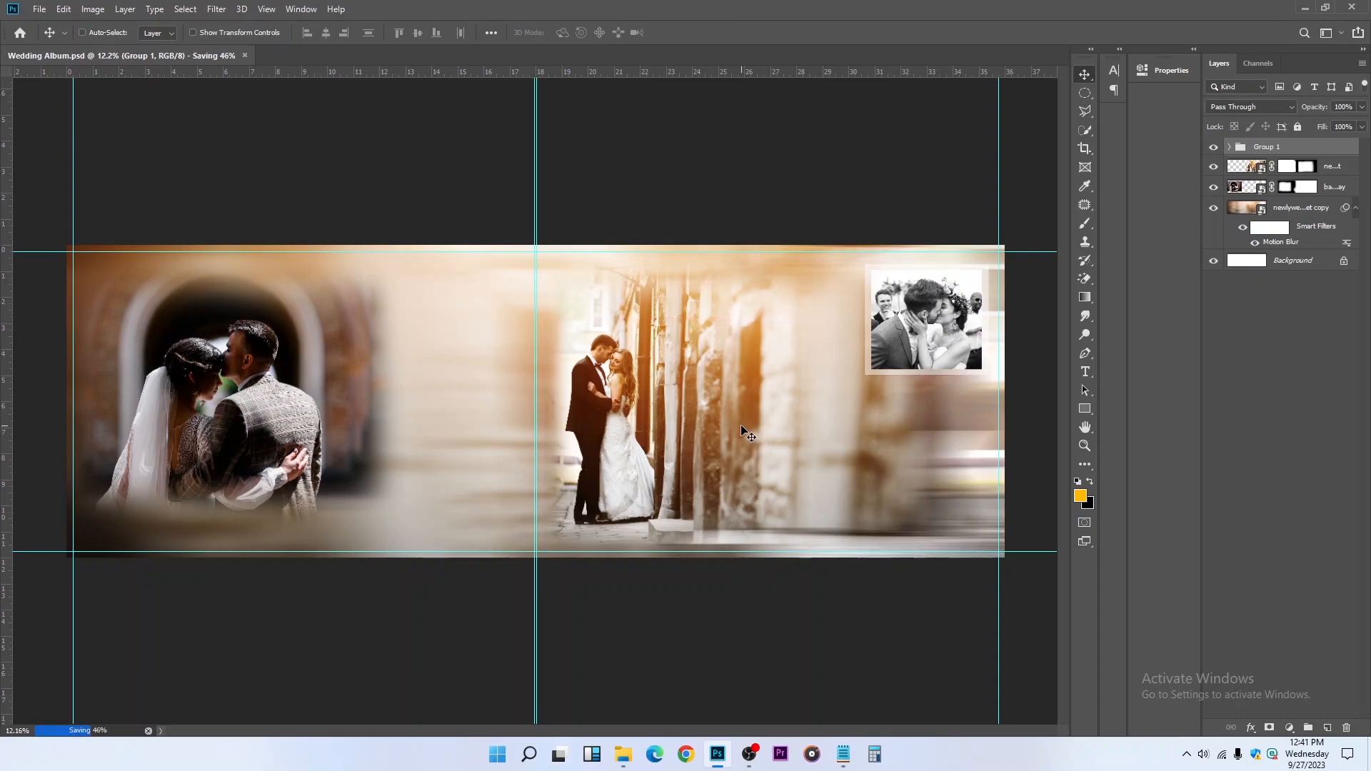
Place the groom-black-tuxedo-hugs-tender-stunning-bride image from Downloads as an embedded photo
{"action": "left_click", "coordinate": [41, 7]}
{"action": "left_click", "coordinate": [113, 276]}
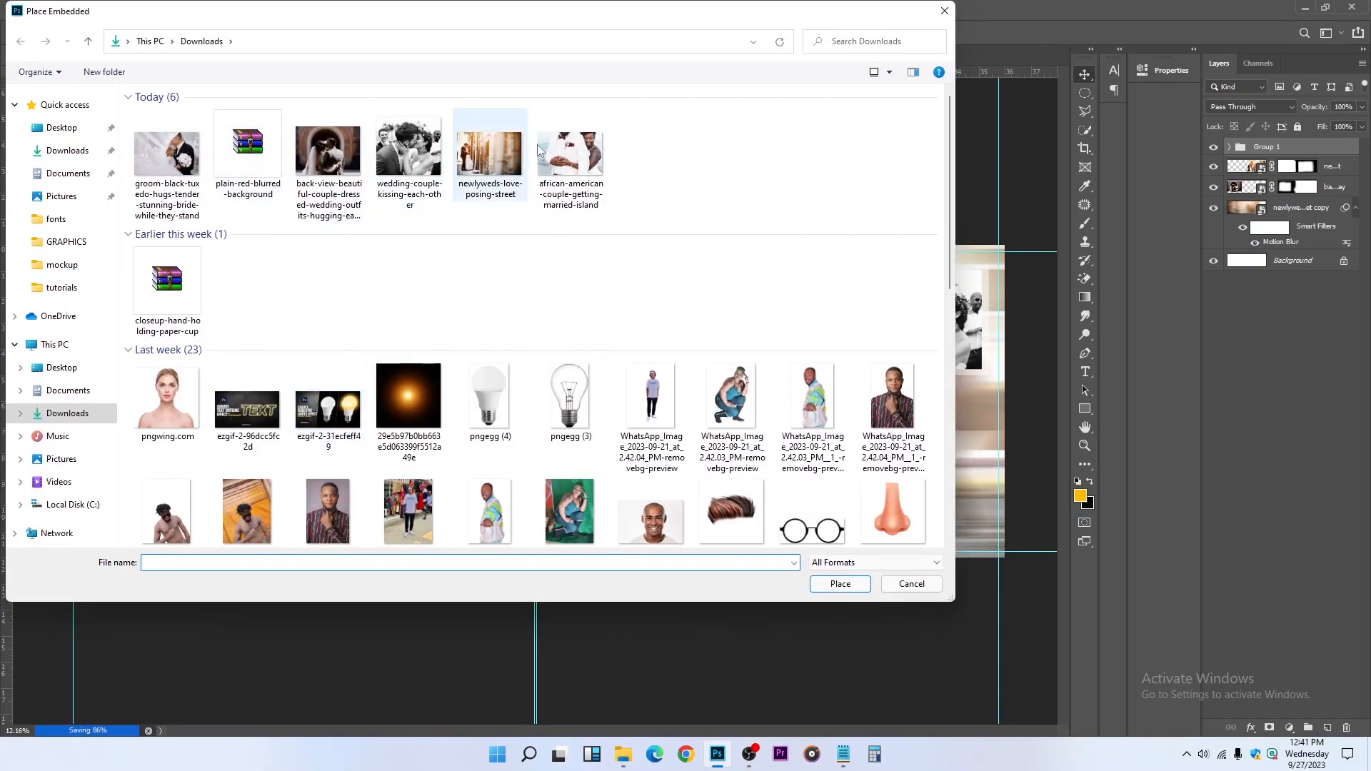
{"action": "left_click", "coordinate": [189, 162]}
{"action": "left_click", "coordinate": [812, 583]}
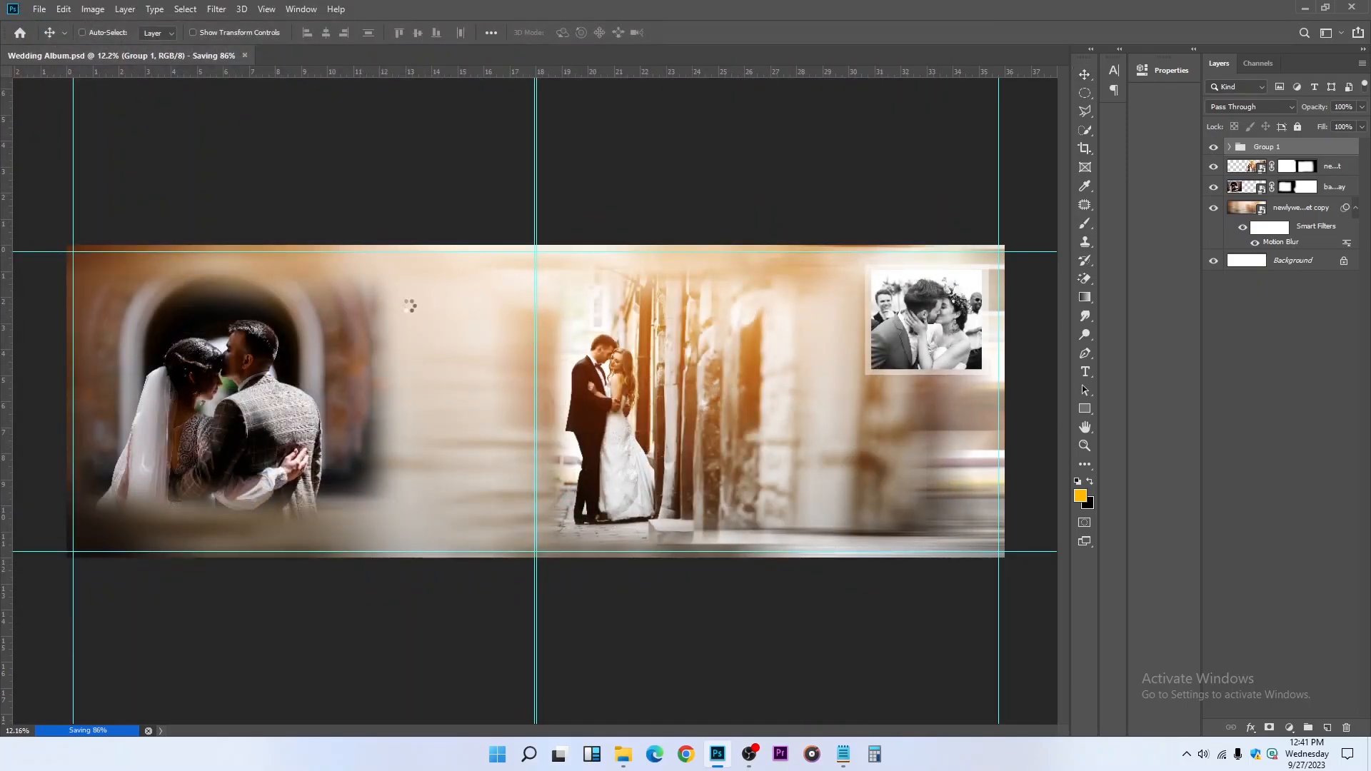
Scale the bride-and-groom bouquet photo to about 54.84% and position it against the fold and top guides on the left page
{"action": "left_click_drag", "start_coordinate": [645, 415], "coordinate": [499, 396]}
{"action": "left_click_drag", "start_coordinate": [619, 520], "coordinate": [493, 423]}
{"action": "left_click_drag", "start_coordinate": [441, 370], "coordinate": [502, 404]}
{"action": "key", "text": "Return"}
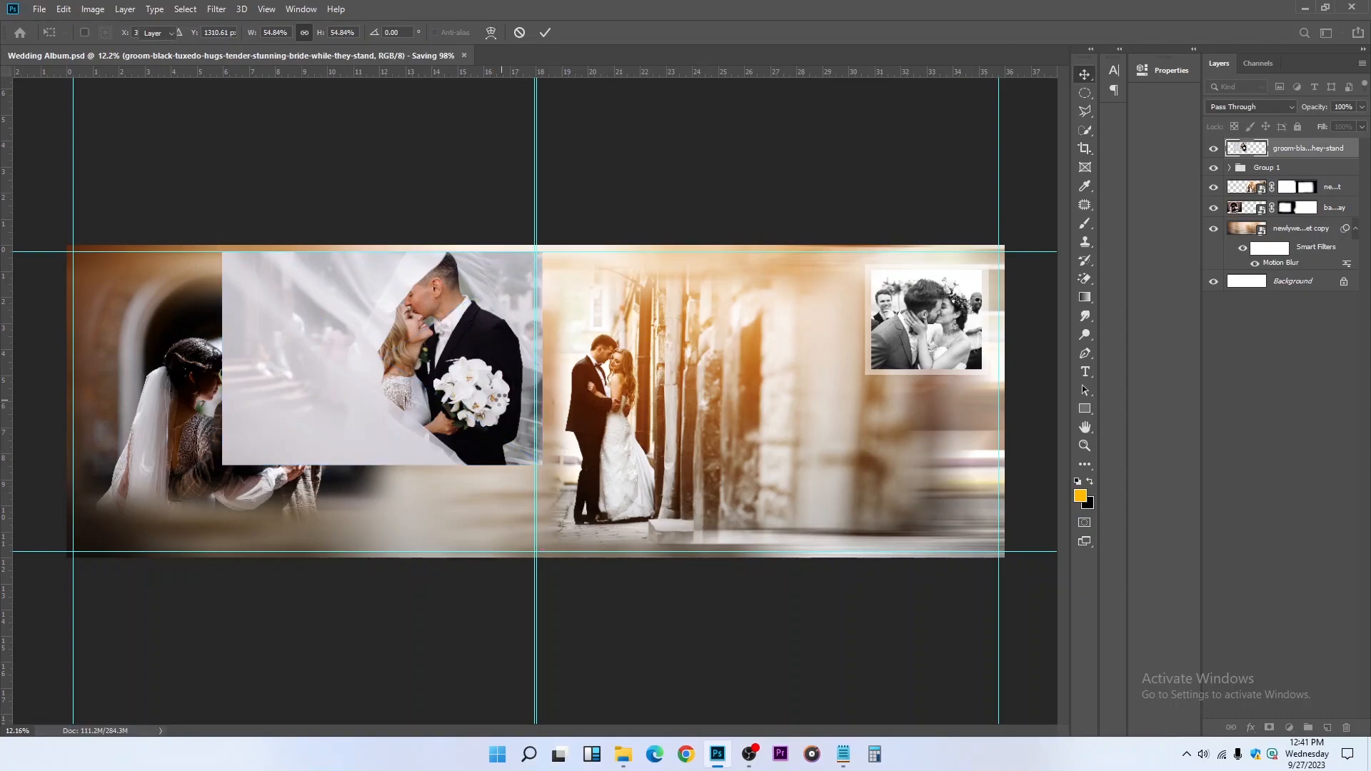
{"action": "left_click_drag", "start_coordinate": [503, 372], "coordinate": [465, 363]}
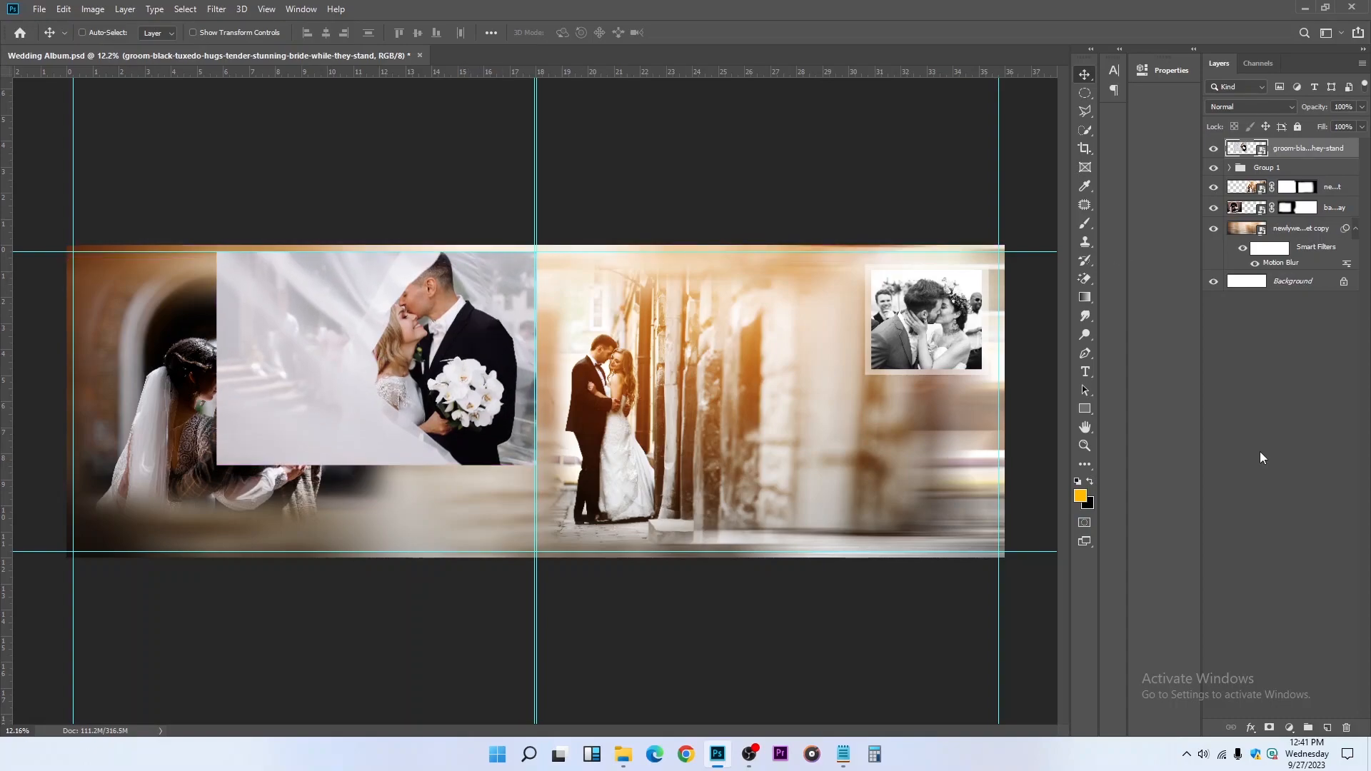
Mask the bouquet couple photo with a 1200 px soft black brush to blend its edges, and lower its opacity to 53%
{"action": "left_click", "coordinate": [1270, 727]}
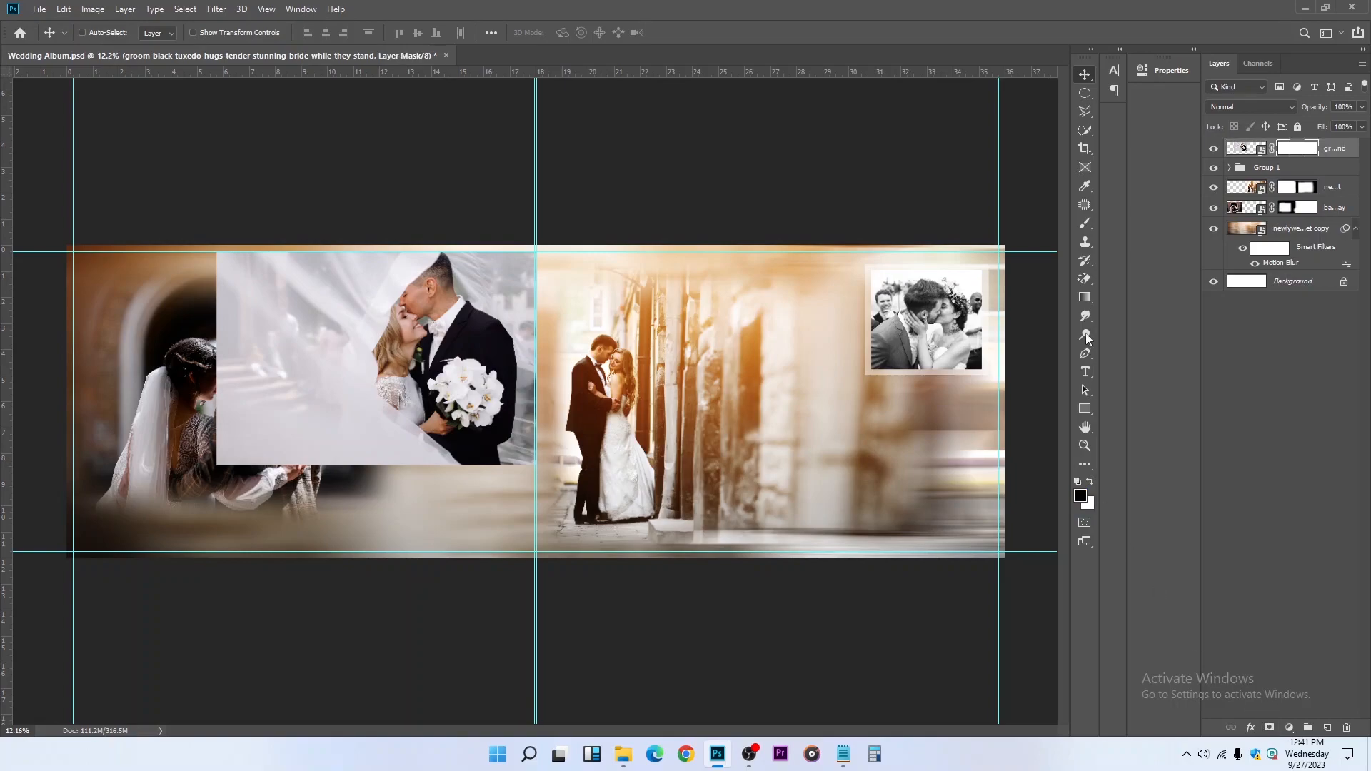
{"action": "left_click", "coordinate": [1085, 223]}
{"action": "mouse_move", "coordinate": [230, 214]}
{"action": "left_mouse_down"}
{"action": "mouse_move", "coordinate": [239, 550]}
{"action": "mouse_move", "coordinate": [229, 272]}
{"action": "mouse_move", "coordinate": [357, 493]}
{"action": "mouse_move", "coordinate": [528, 464]}
{"action": "mouse_move", "coordinate": [326, 452]}
{"action": "mouse_move", "coordinate": [287, 188]}
{"action": "mouse_move", "coordinate": [416, 231]}
{"action": "mouse_move", "coordinate": [646, 218]}
{"action": "mouse_move", "coordinate": [599, 212]}
{"action": "mouse_move", "coordinate": [516, 400]}
{"action": "mouse_move", "coordinate": [564, 457]}
{"action": "mouse_move", "coordinate": [548, 183]}
{"action": "mouse_move", "coordinate": [291, 278]}
{"action": "mouse_move", "coordinate": [526, 569]}
{"action": "left_mouse_up"}
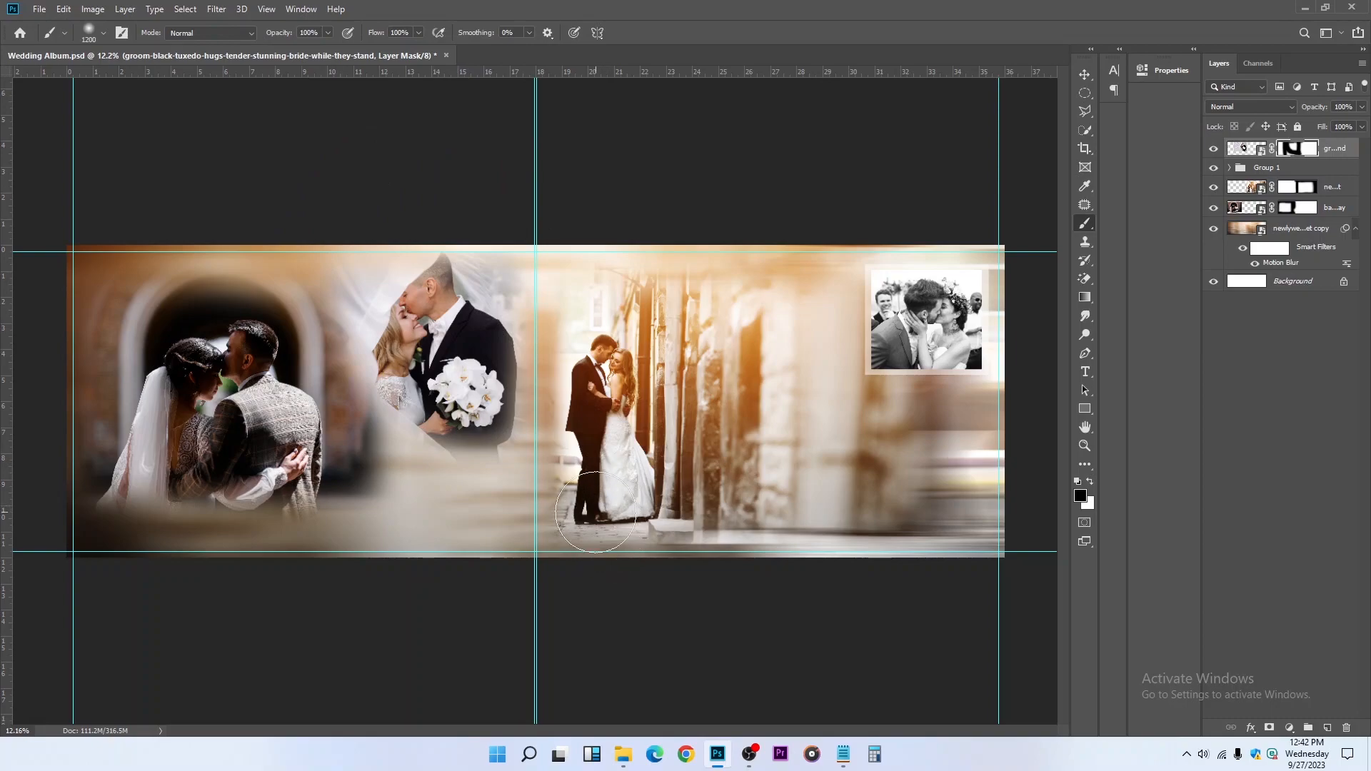
{"action": "key", "text": "ctrl+z"}
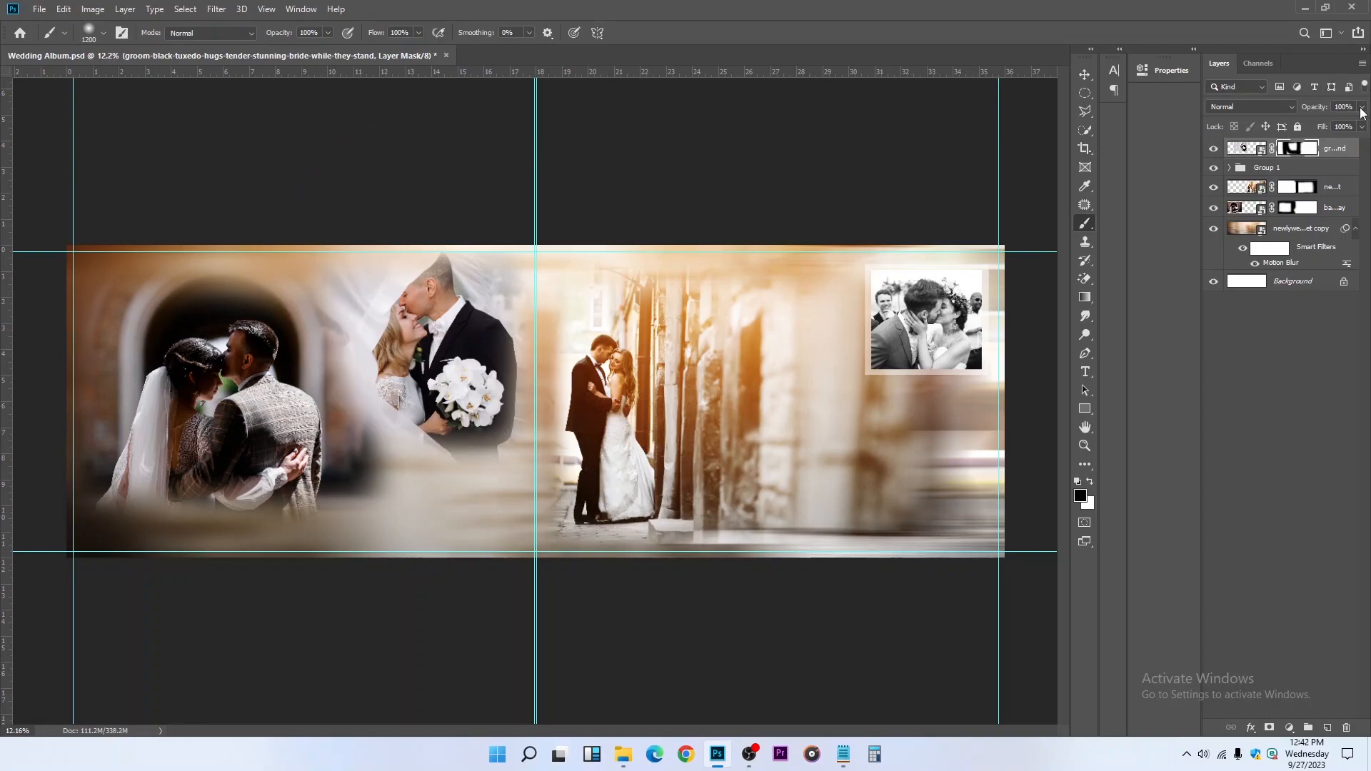
{"action": "left_click_drag", "start_coordinate": [1330, 123], "coordinate": [1331, 126]}
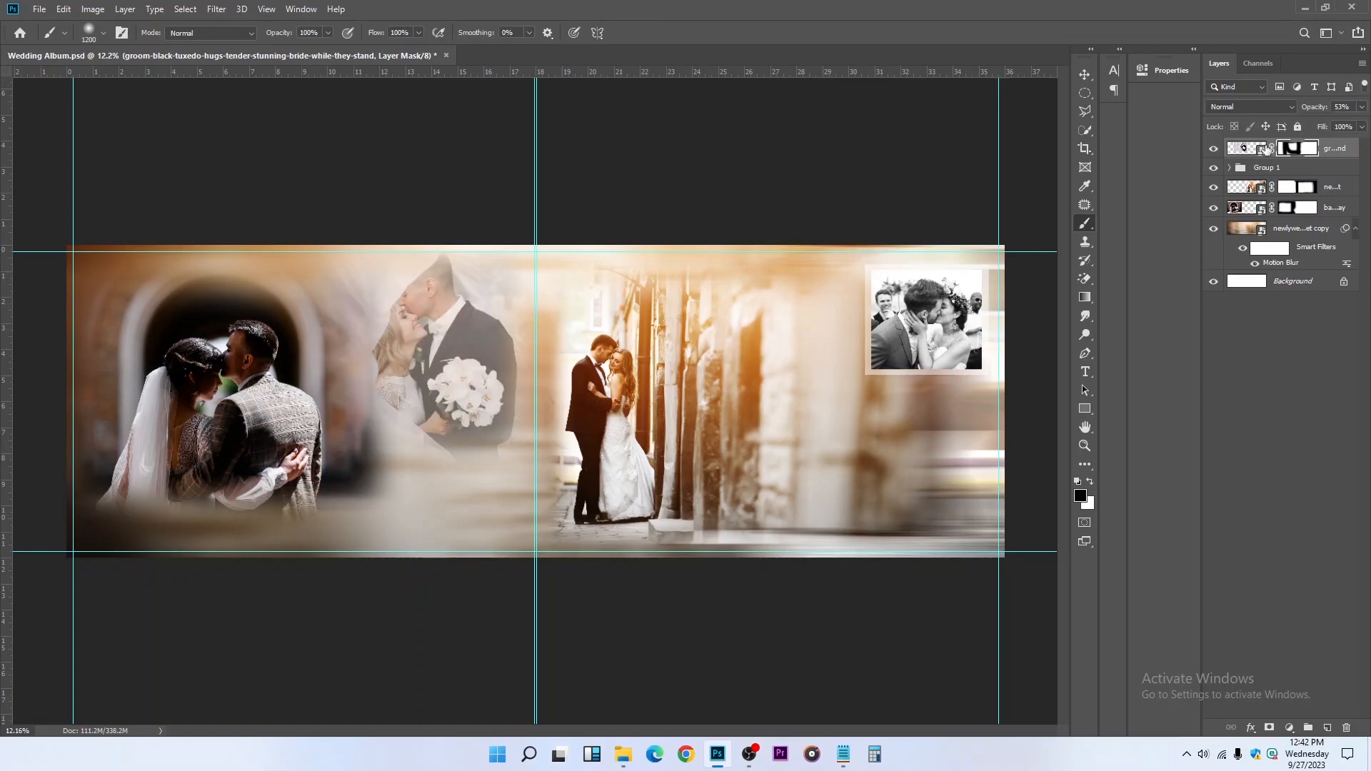
Try inverting the bouquet couple photo's colors, and undo the inversion
{"action": "left_click", "coordinate": [1245, 148]}
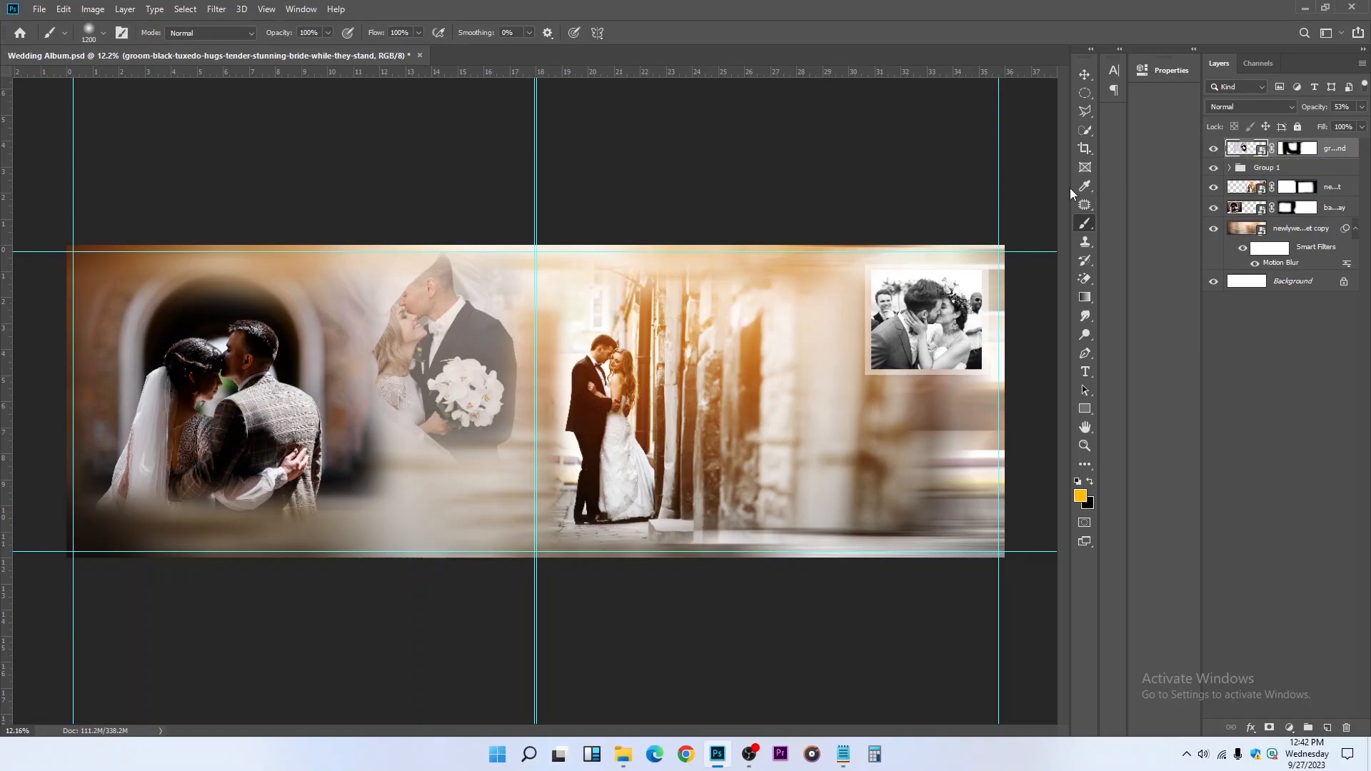
{"action": "key", "text": "ctrl+i"}
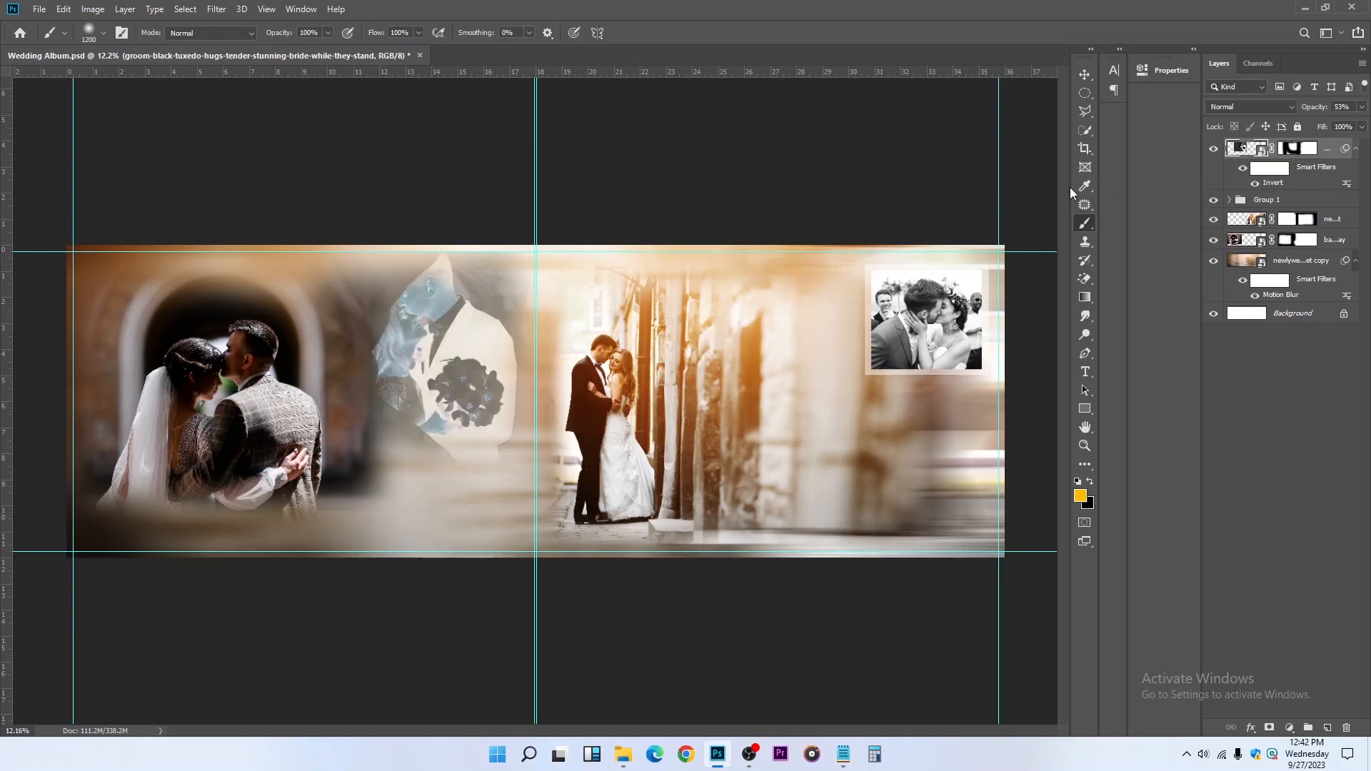
{"action": "key", "text": "ctrl+z"}
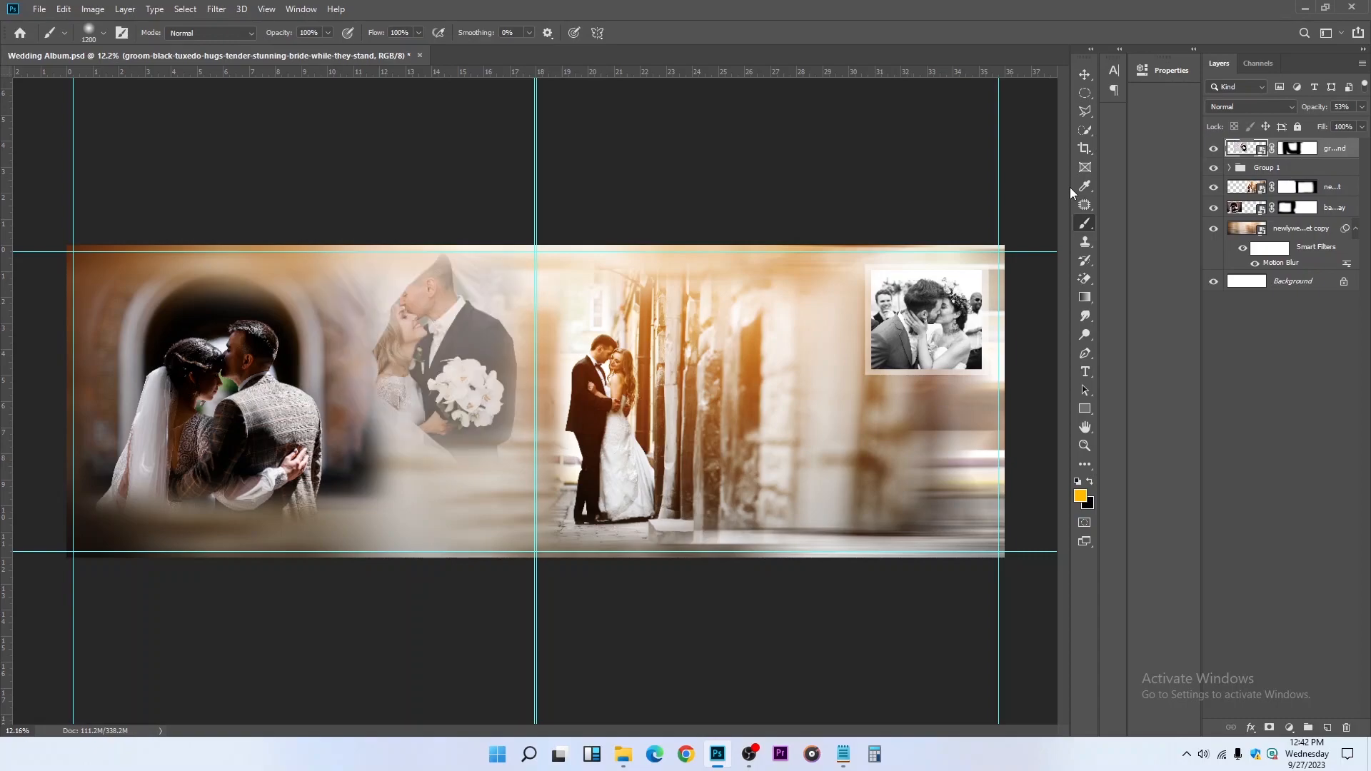
Try a Hue/Saturation adjustment clipped to the bouquet photo with saturation at -100, and delete it
{"action": "left_click", "coordinate": [1294, 727]}
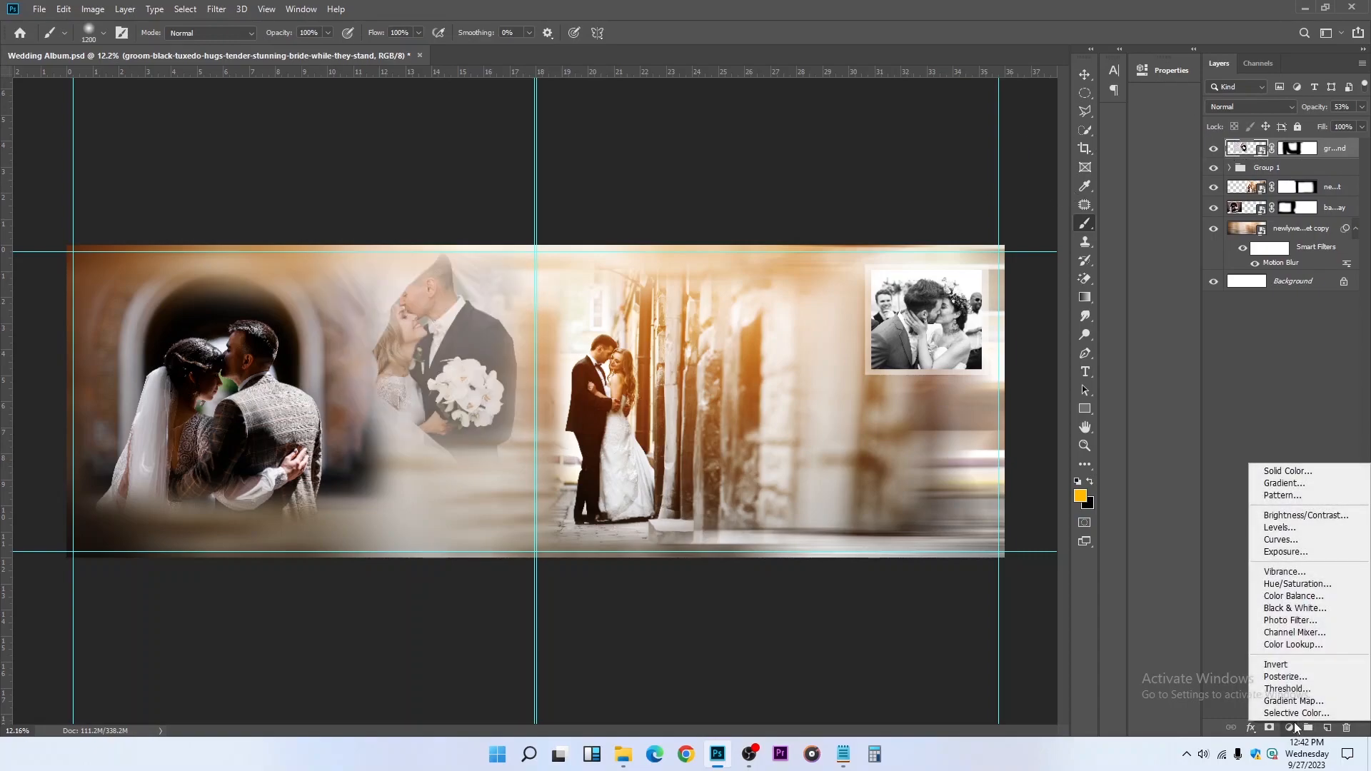
{"action": "left_click", "coordinate": [1296, 584]}
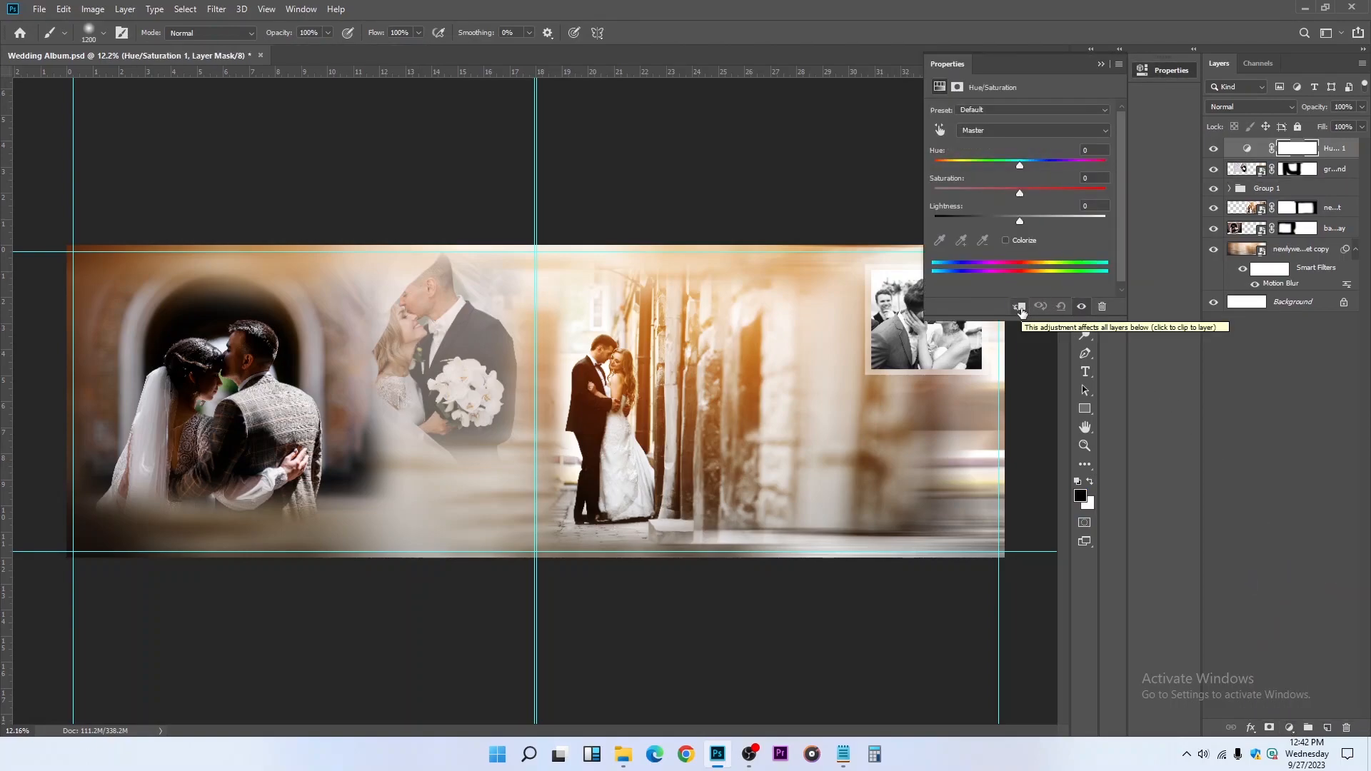
{"action": "left_click", "coordinate": [1020, 307]}
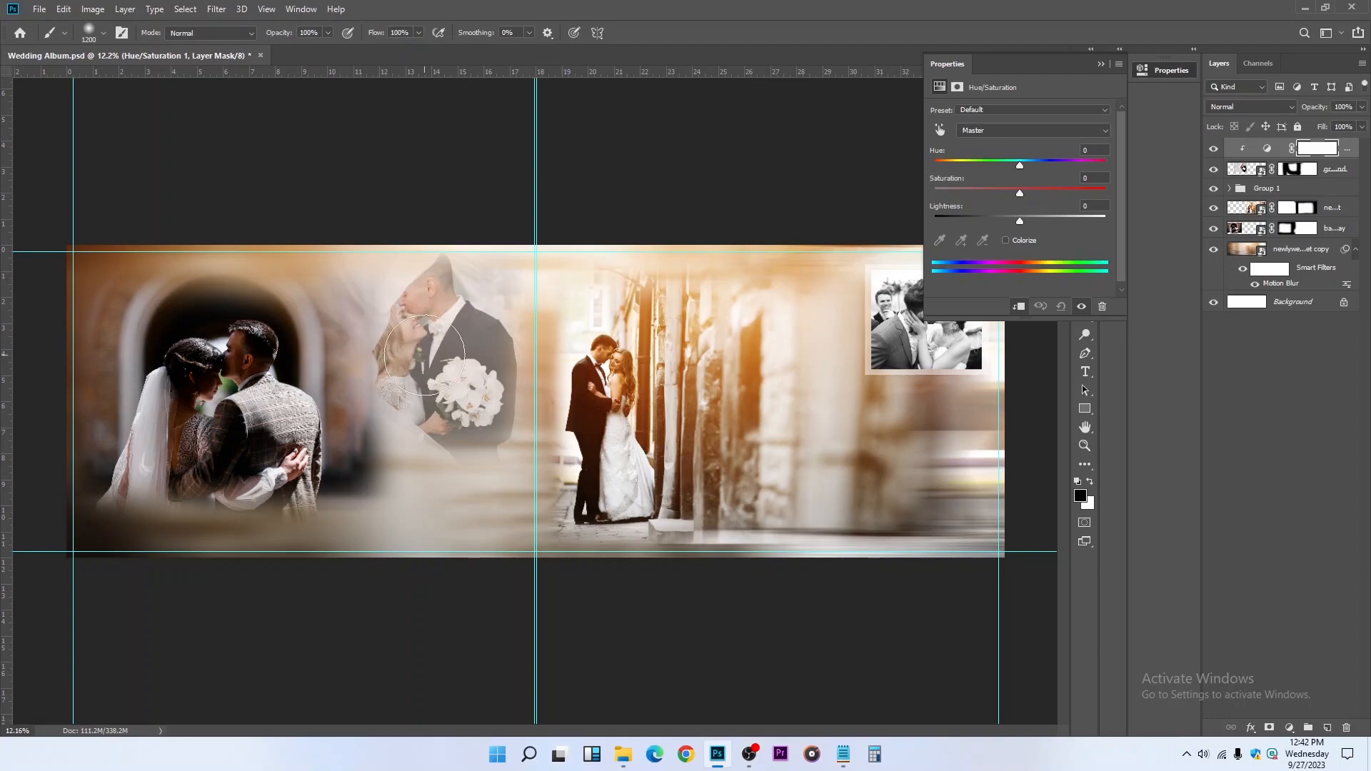
{"action": "left_click_drag", "start_coordinate": [1020, 193], "coordinate": [932, 189]}
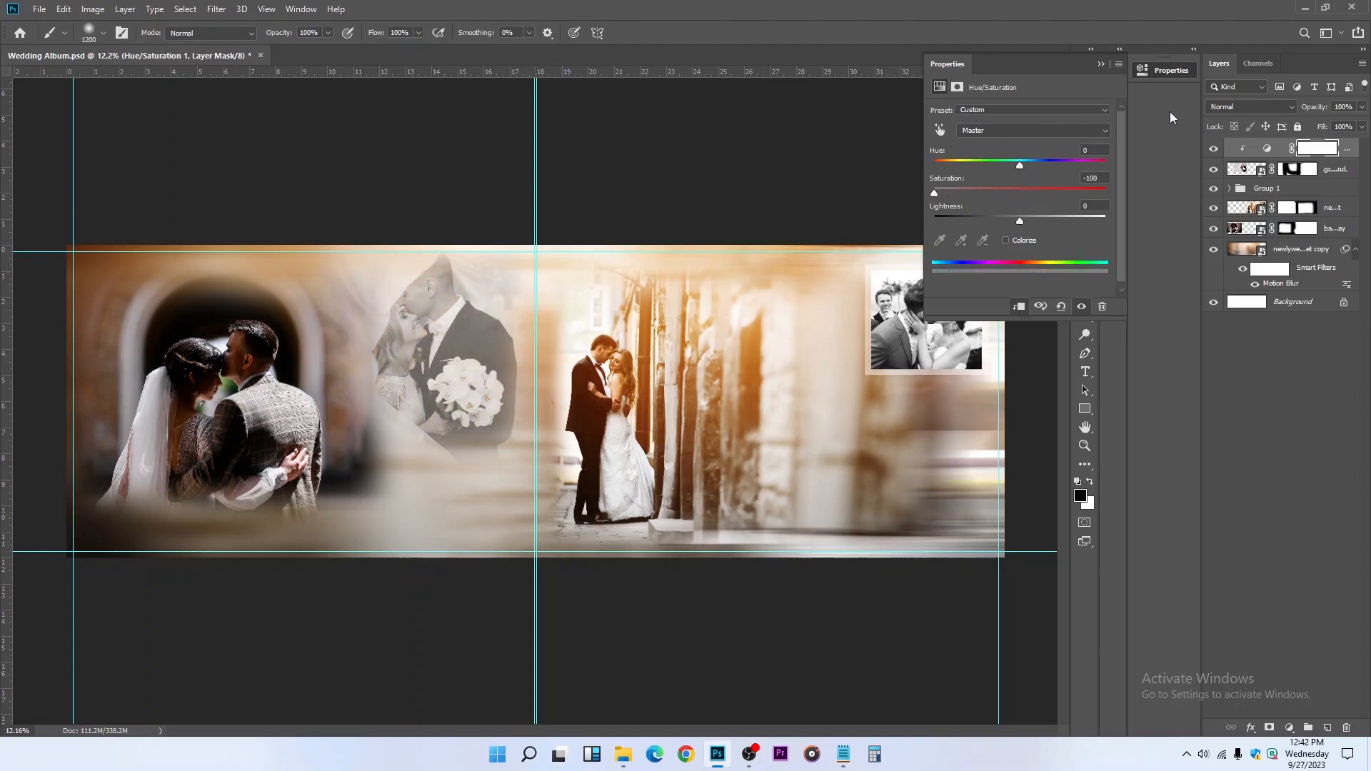
{"action": "left_click", "coordinate": [1107, 63]}
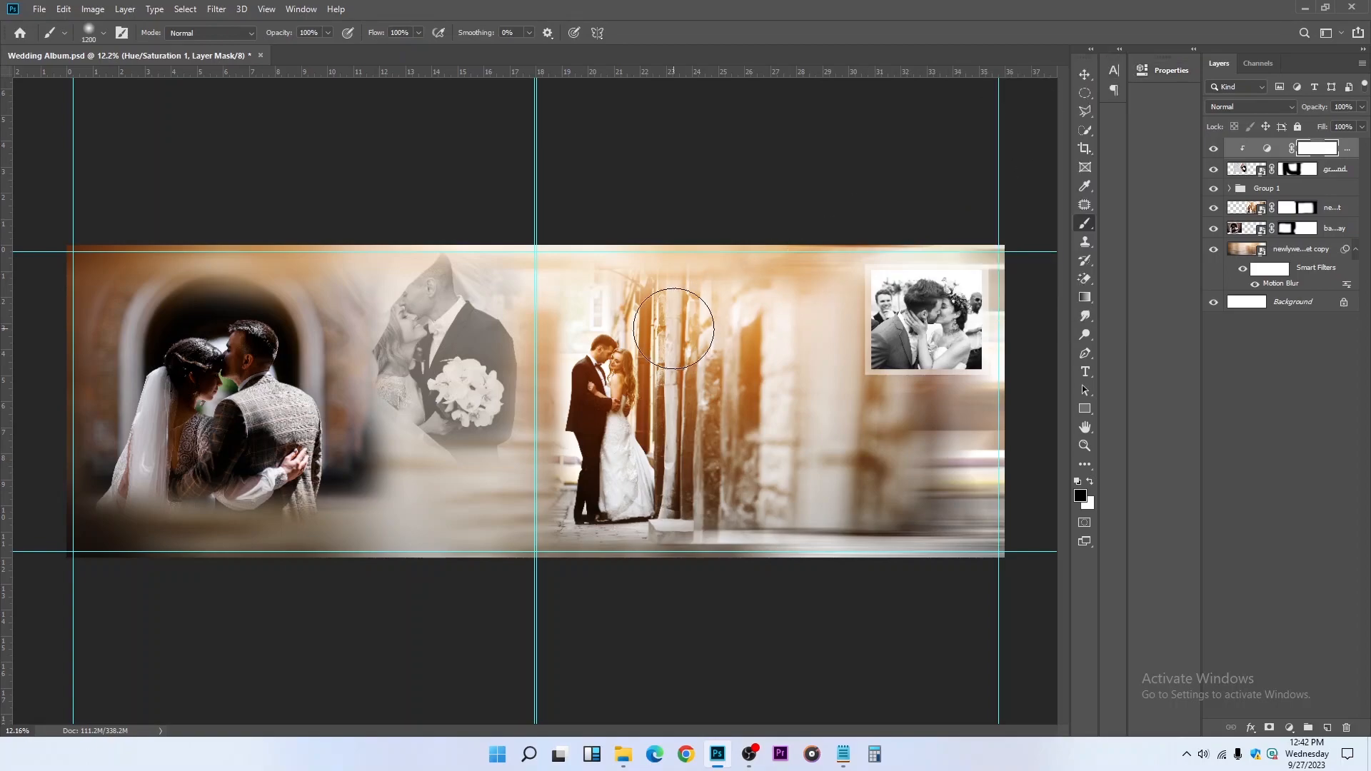
{"action": "left_click", "coordinate": [1081, 73]}
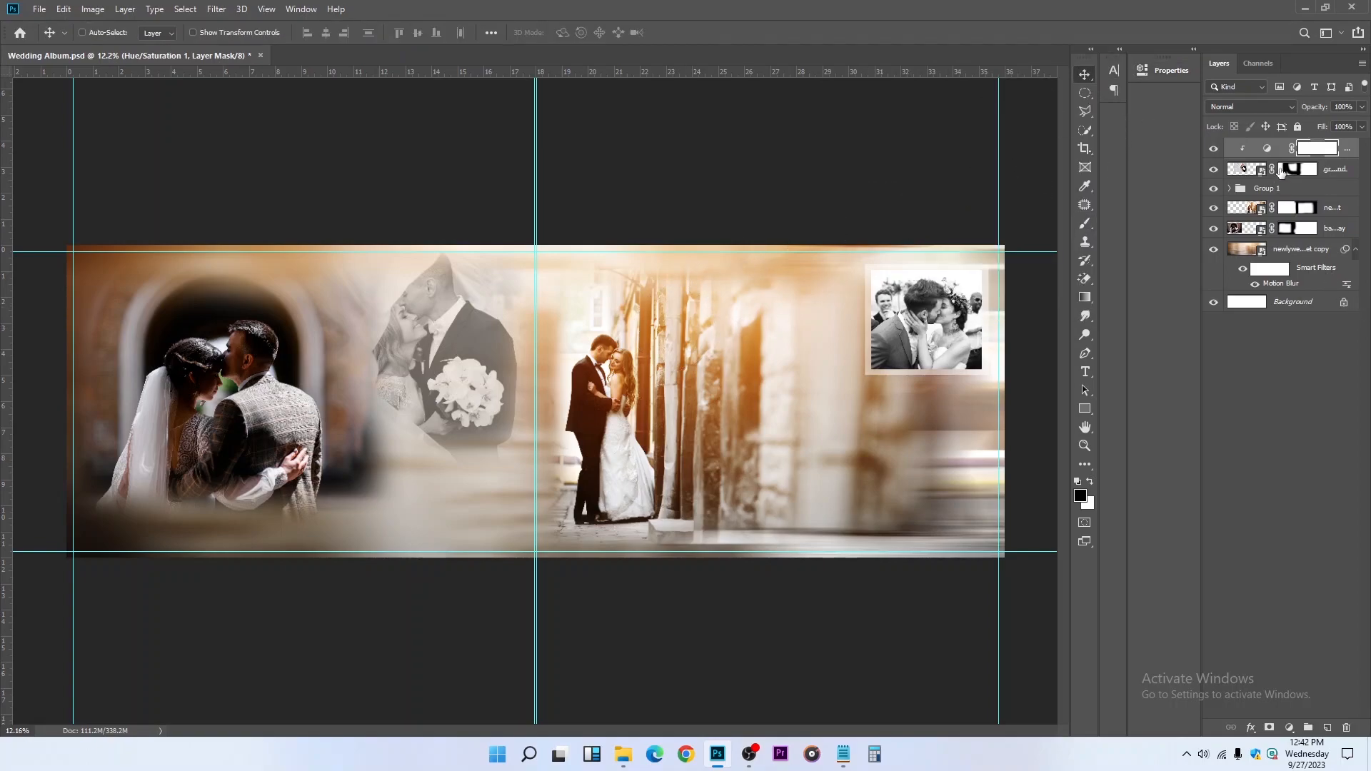
{"action": "key", "text": "Delete"}
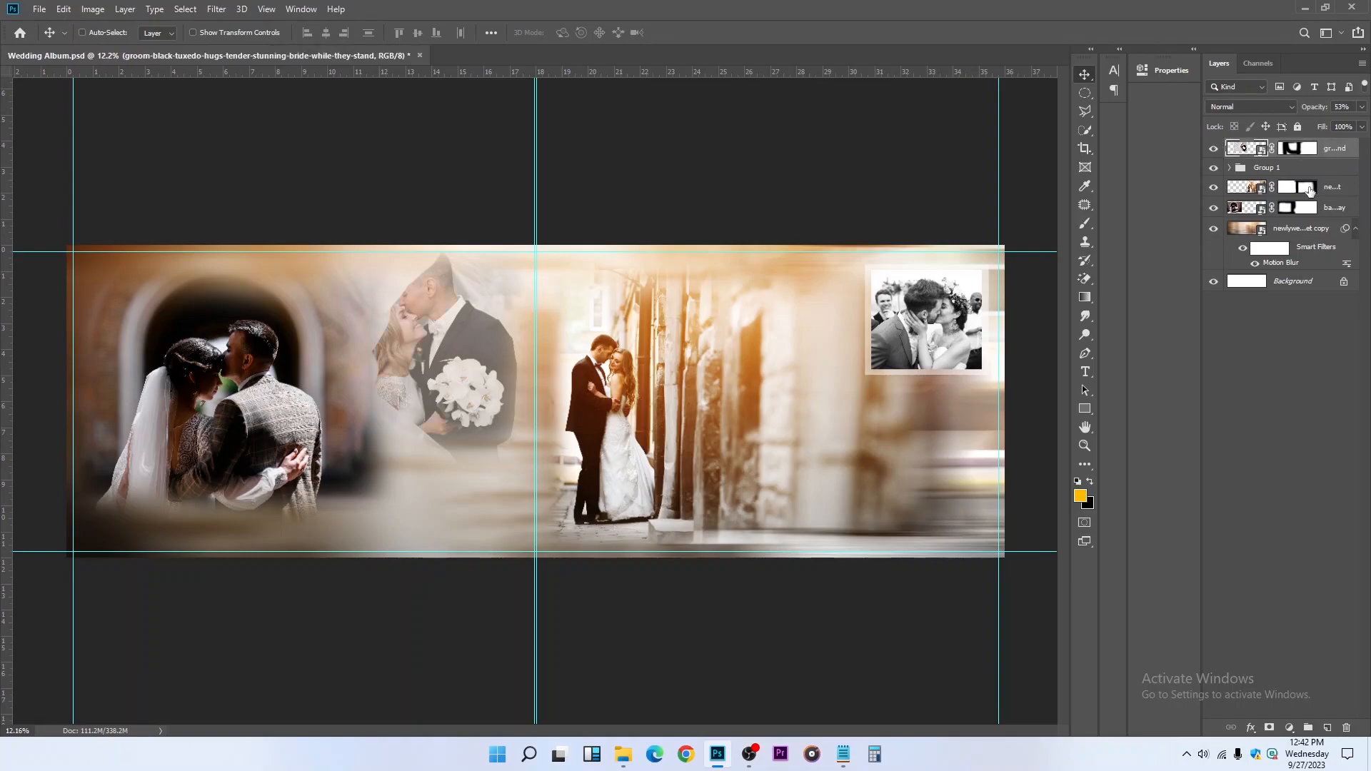
Add a Black & White adjustment layer clipped to the bouquet couple photo
{"action": "left_click", "coordinate": [1289, 727]}
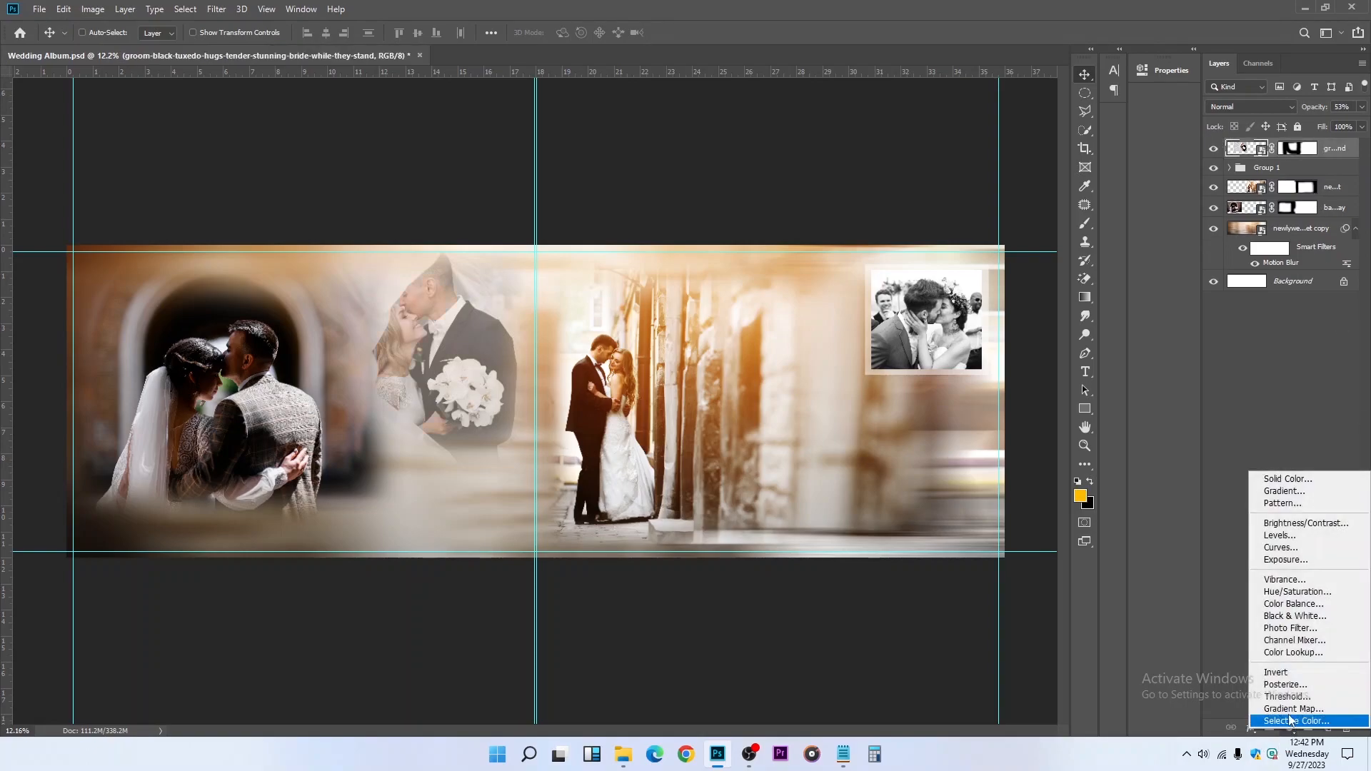
{"action": "left_click", "coordinate": [1299, 617]}
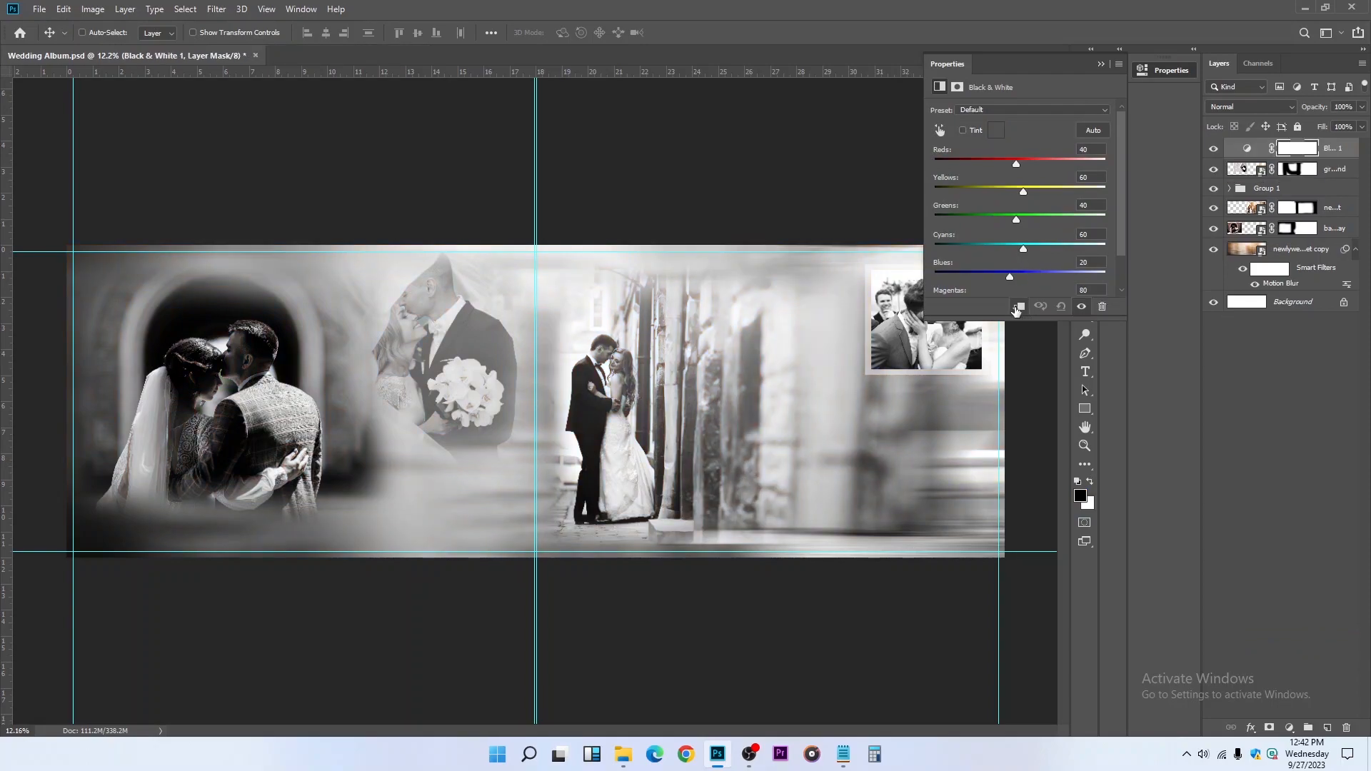
{"action": "left_click", "coordinate": [1019, 308]}
Try the Black & White presets from High Contrast Blue Filter and High Contrast Red Filter down to Custom
{"action": "left_click", "coordinate": [1020, 110]}
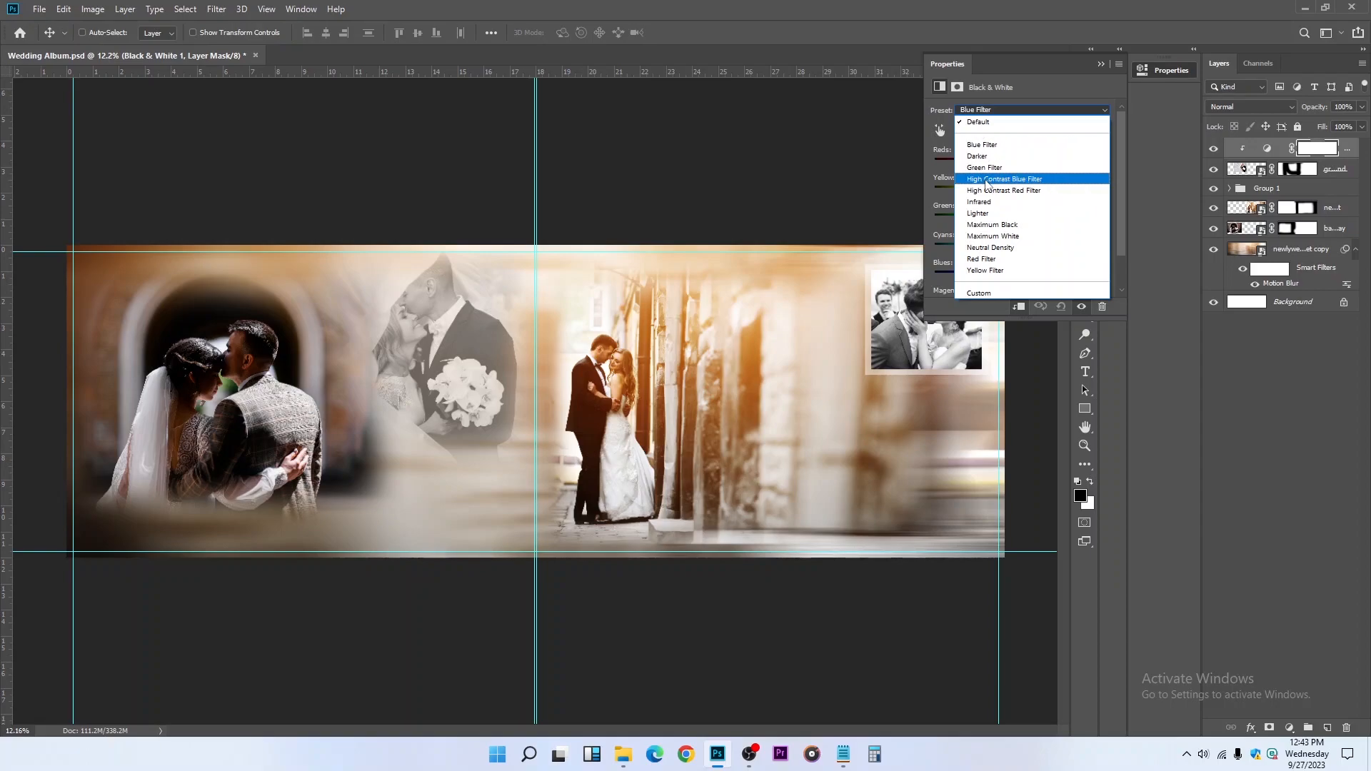
{"action": "left_click", "coordinate": [984, 178]}
{"action": "left_click", "coordinate": [1004, 108]}
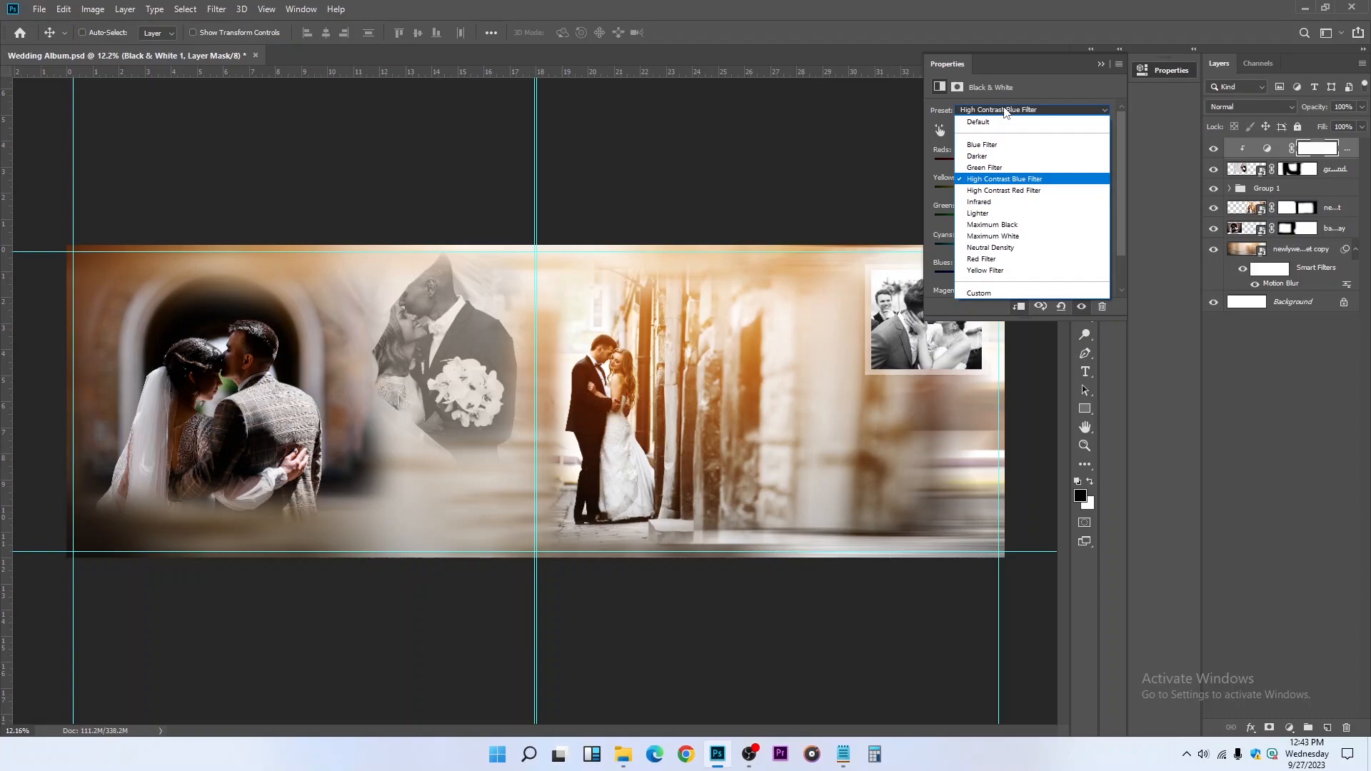
{"action": "left_click", "coordinate": [1003, 190]}
{"action": "key", "text": "Down"}
{"action": "key", "text": "Down"}
{"action": "key", "text": "Down"}
{"action": "key", "text": "Down"}
{"action": "key", "text": "Down"}
{"action": "key", "text": "Down"}
{"action": "key", "text": "Down"}
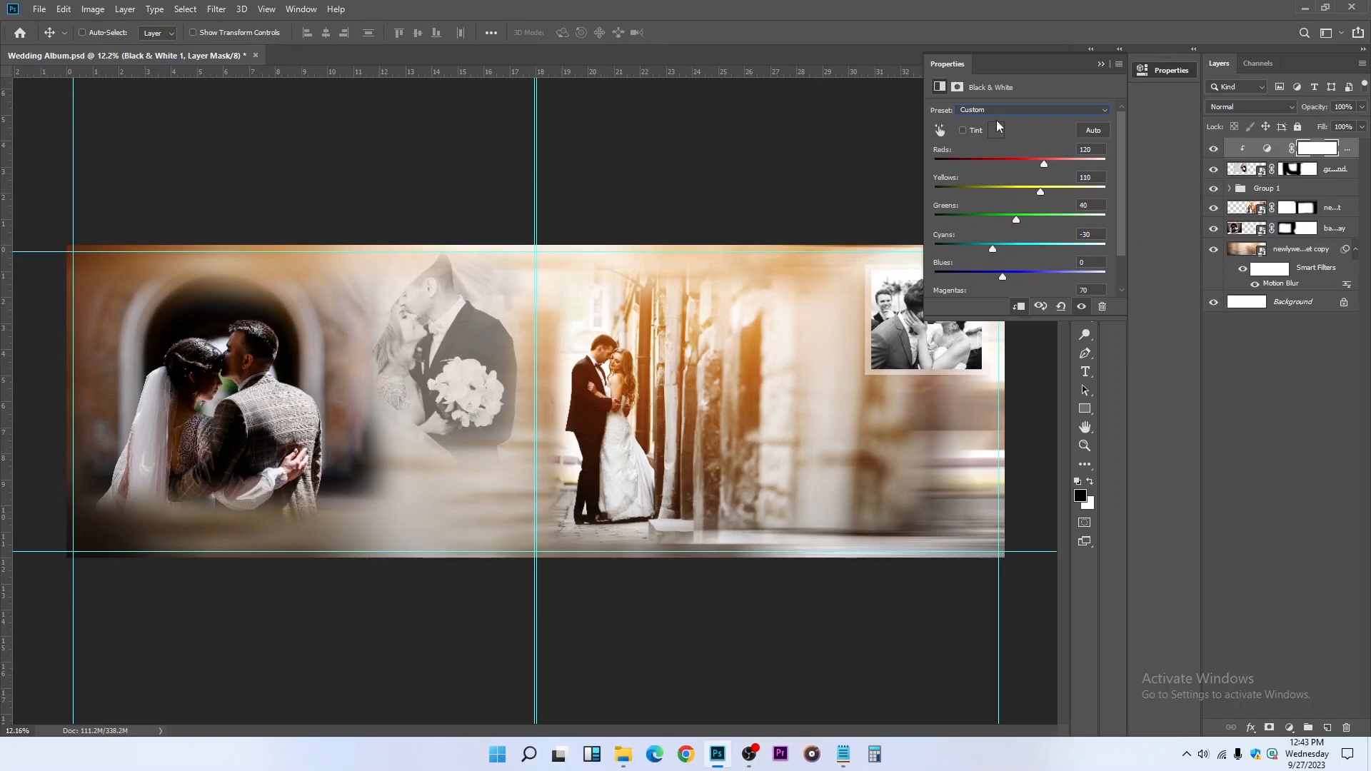
Try the Blue Filter, Darker, Green Filter, High Contrast Blue Filter, High Contrast Red Filter and Infrared presets on the Black & White adjustment
{"action": "left_click", "coordinate": [1000, 110]}
{"action": "left_click", "coordinate": [987, 145]}
{"action": "left_click", "coordinate": [998, 111]}
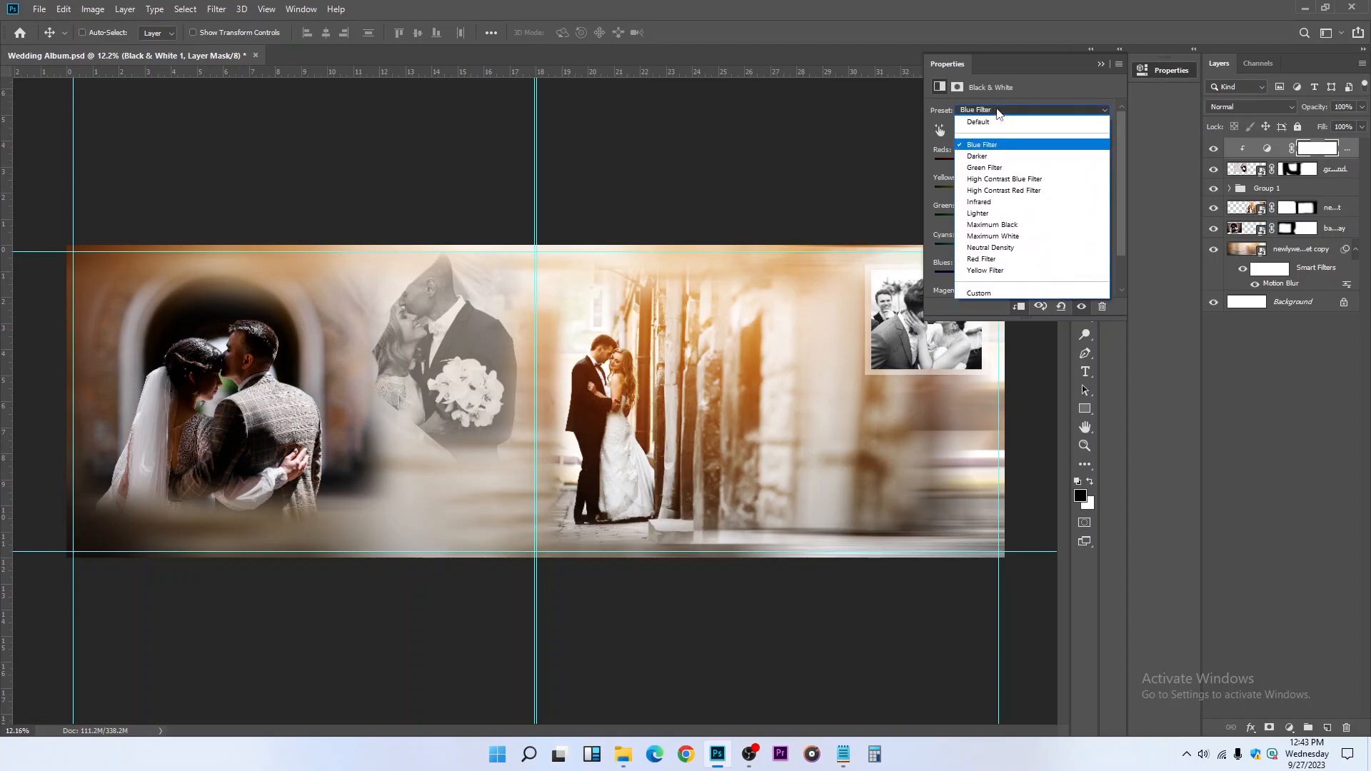
{"action": "left_click", "coordinate": [985, 156]}
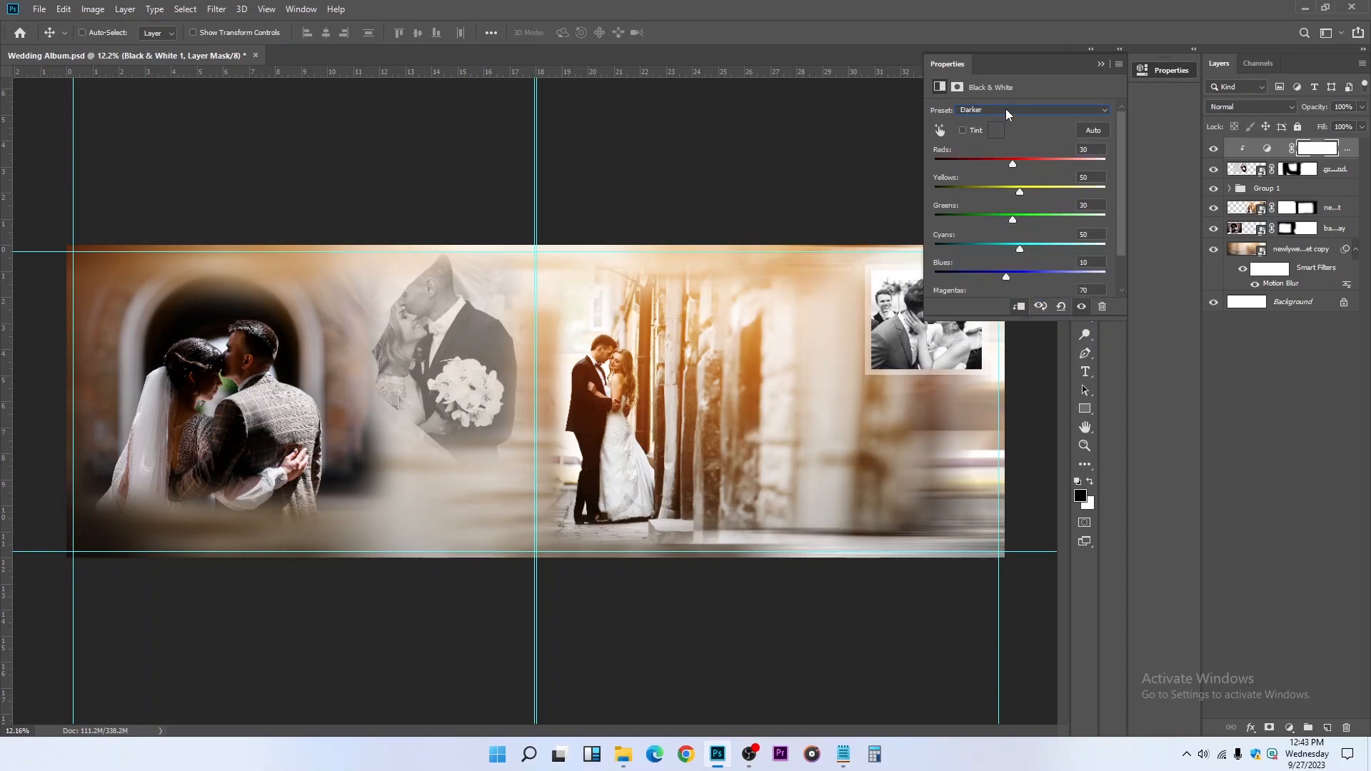
{"action": "left_click", "coordinate": [1006, 109]}
{"action": "left_click", "coordinate": [994, 166]}
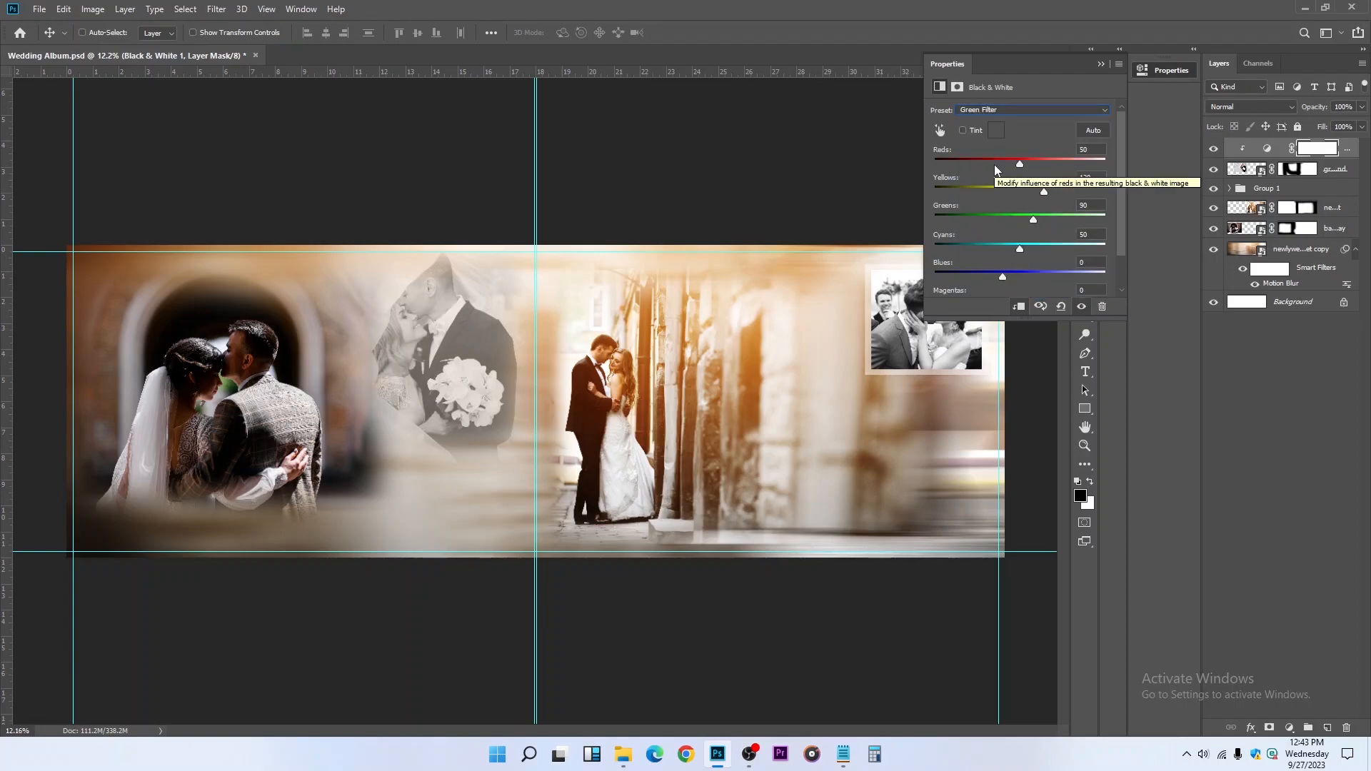
{"action": "left_click", "coordinate": [986, 109]}
{"action": "left_click", "coordinate": [990, 177]}
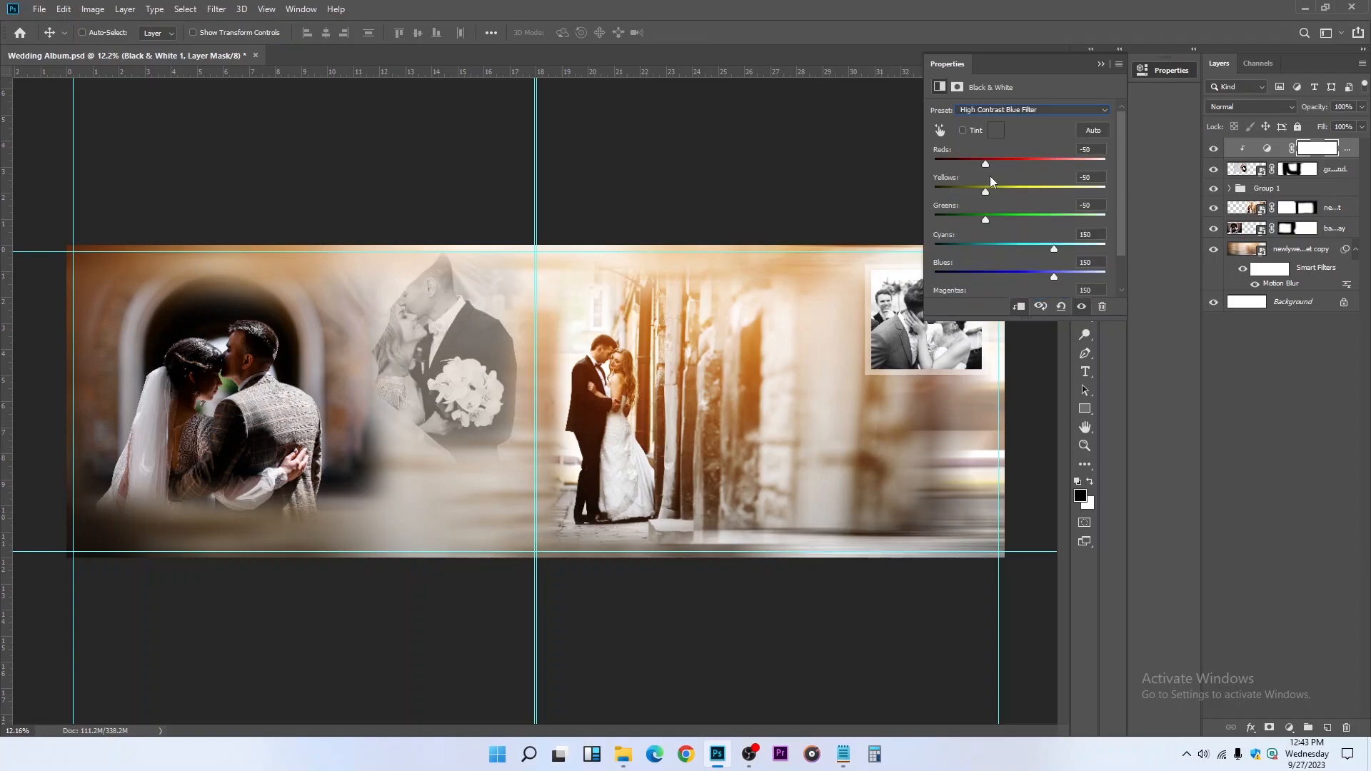
{"action": "left_click", "coordinate": [1007, 110]}
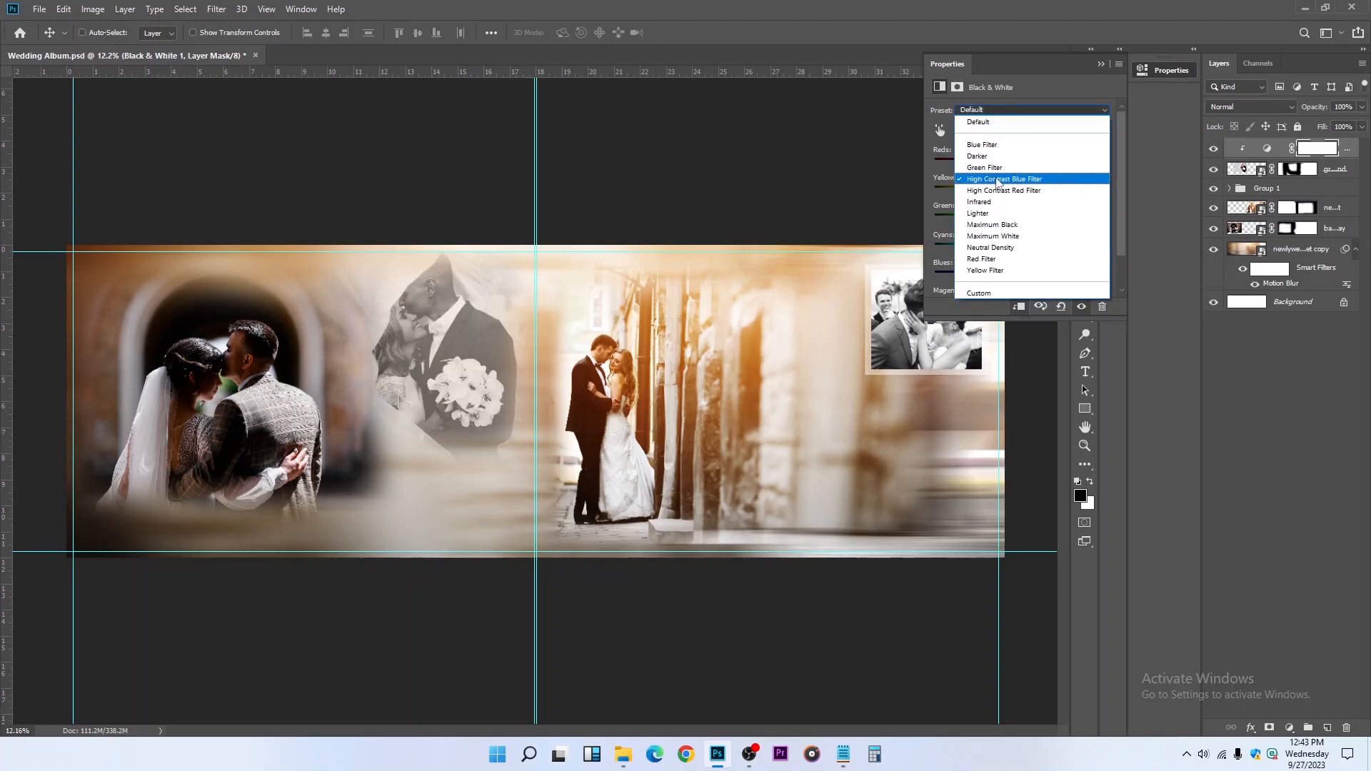
{"action": "left_click", "coordinate": [994, 190]}
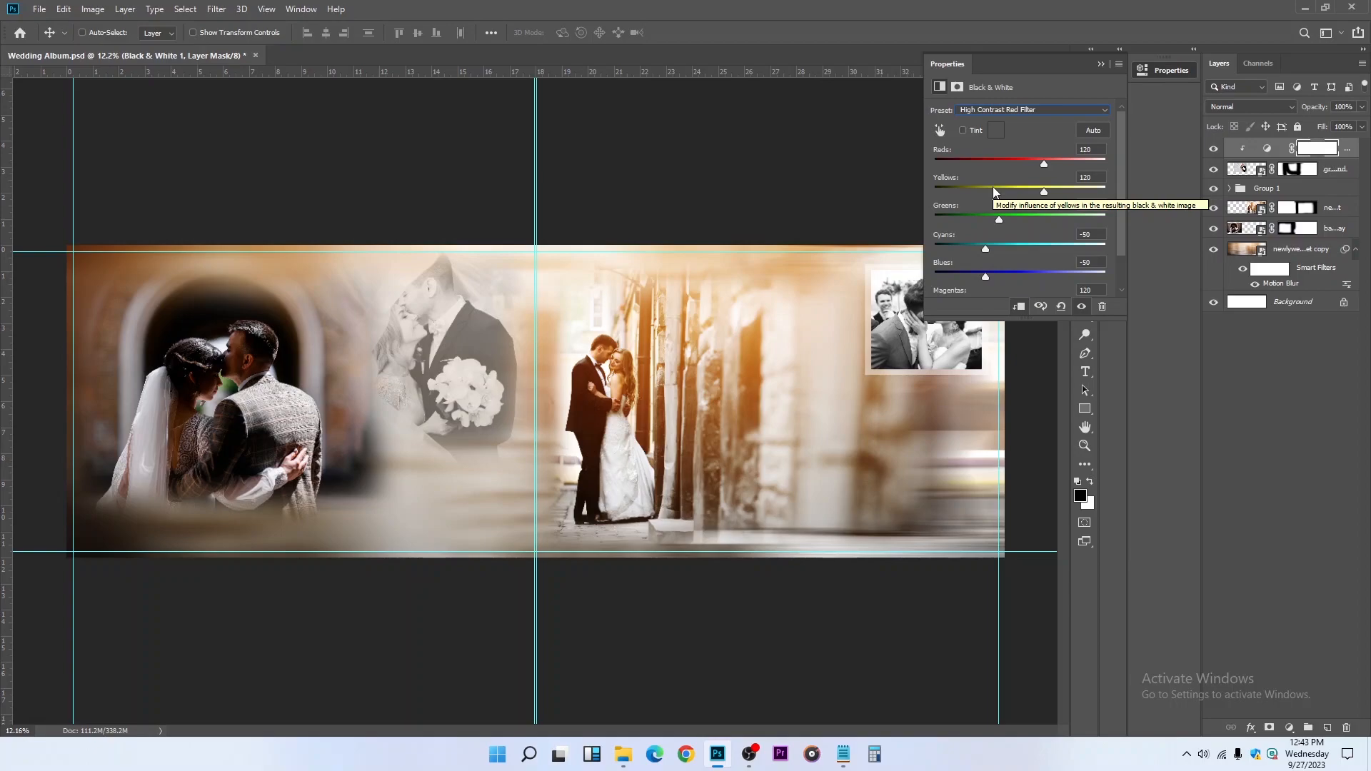
{"action": "left_click", "coordinate": [1022, 109]}
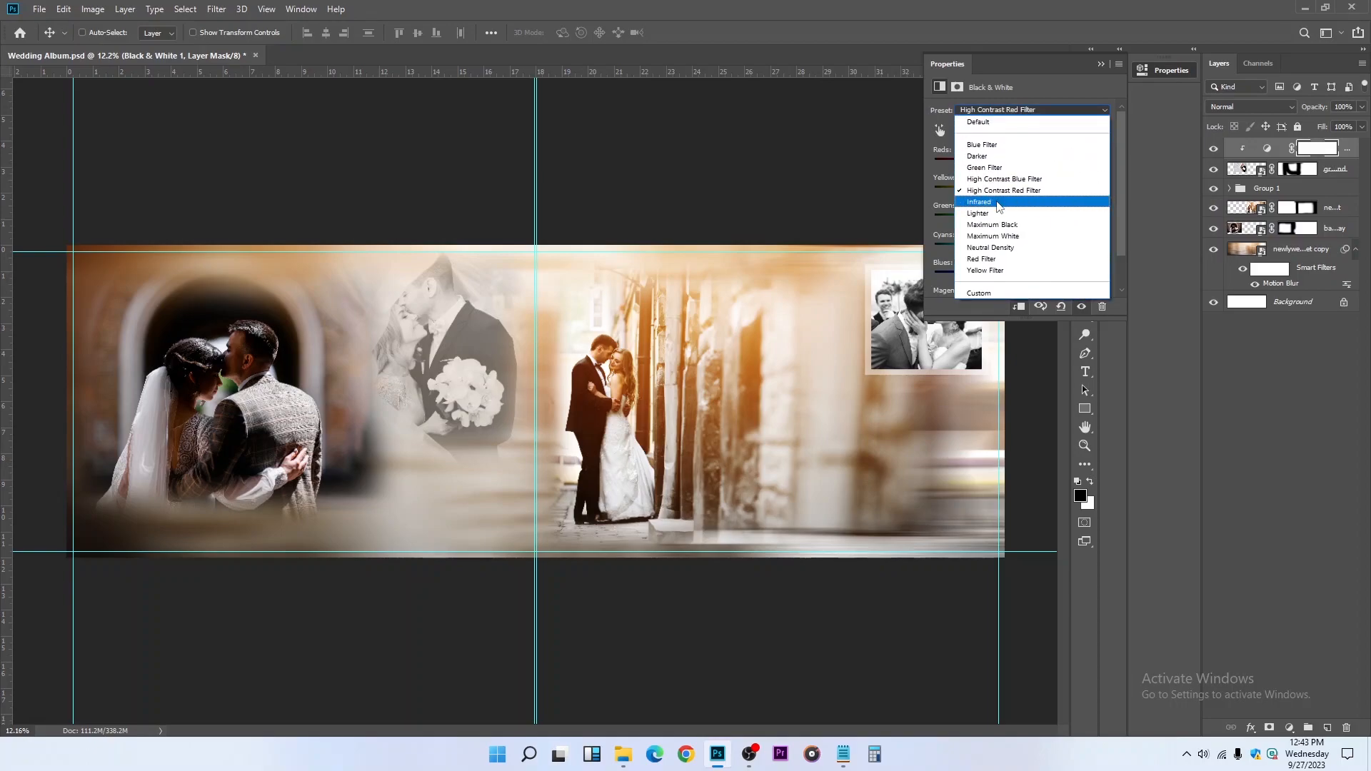
{"action": "left_click", "coordinate": [998, 202]}
Apply the Lighter preset to the Black & White adjustment and close its settings
{"action": "left_click", "coordinate": [1000, 110]}
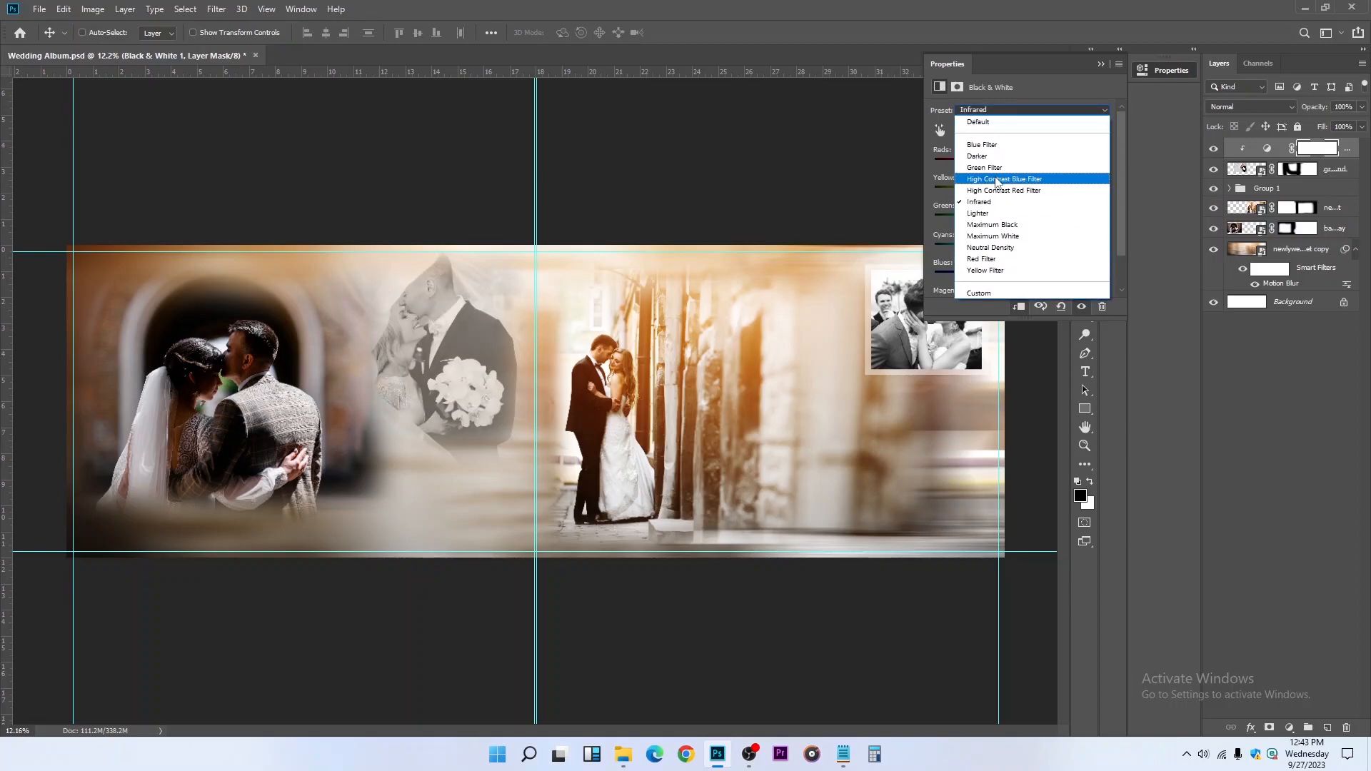
{"action": "left_click", "coordinate": [992, 212]}
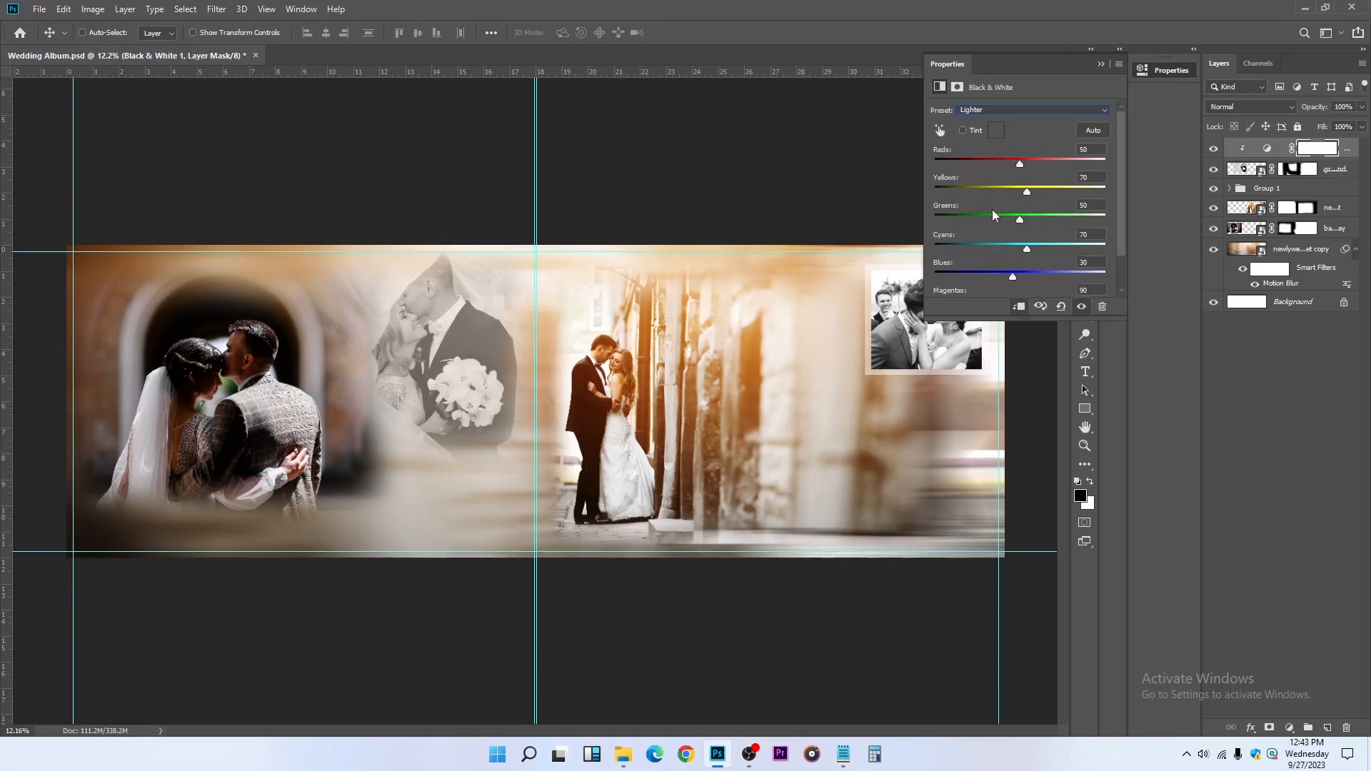
{"action": "left_click", "coordinate": [837, 132]}
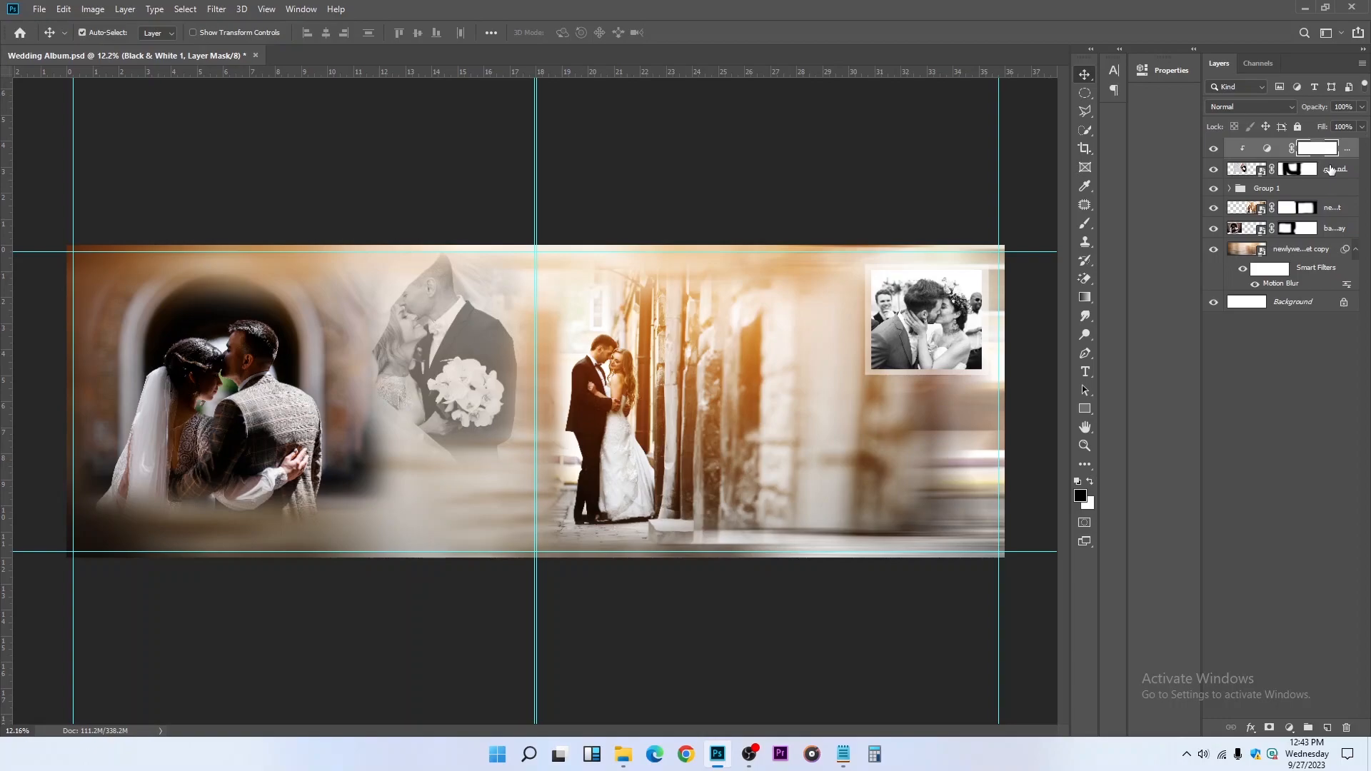
Raise the bouquet couple photo's opacity to 100%
{"action": "left_click", "coordinate": [1330, 169]}
{"action": "left_click", "coordinate": [1361, 107]}
{"action": "left_click_drag", "start_coordinate": [1328, 126], "coordinate": [1368, 139]}
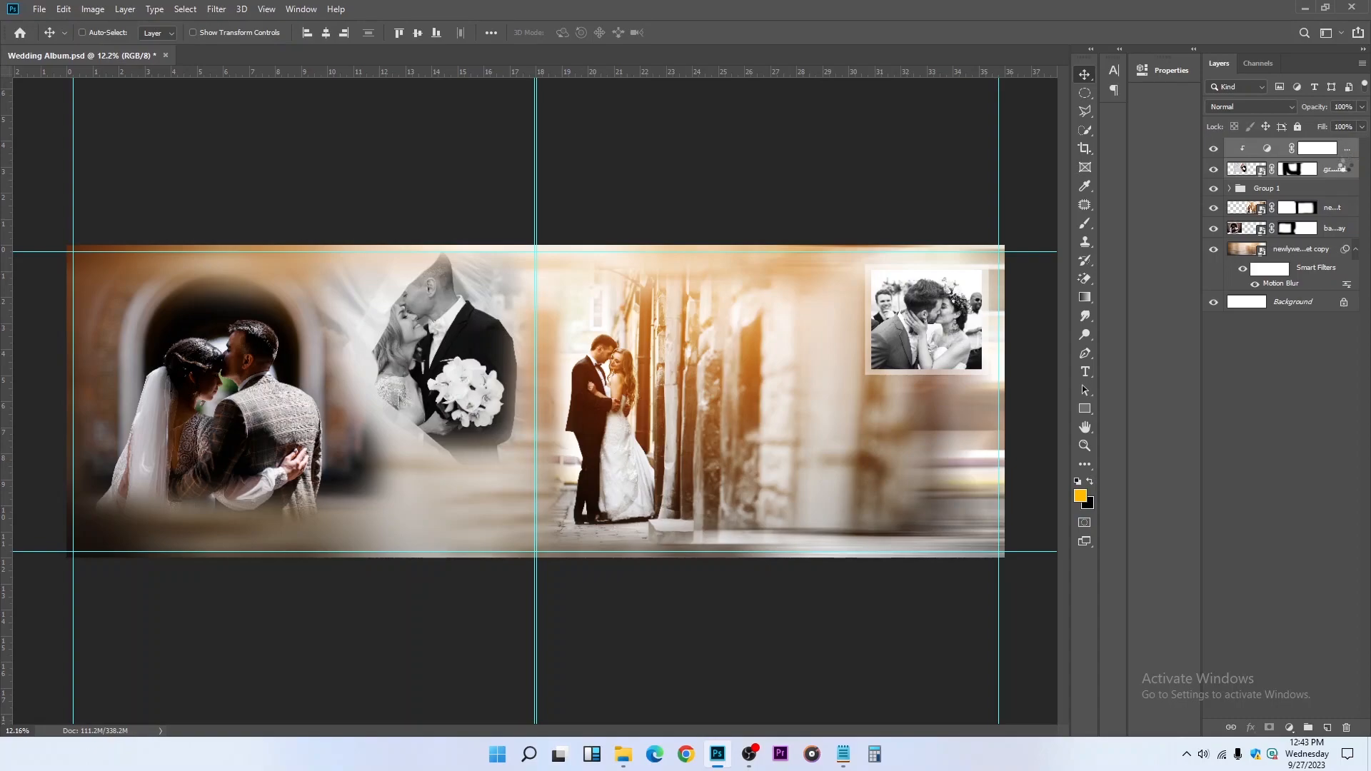
Lower the bouquet couple photo's opacity to 54% and save the document
{"action": "left_click", "coordinate": [1346, 153]}
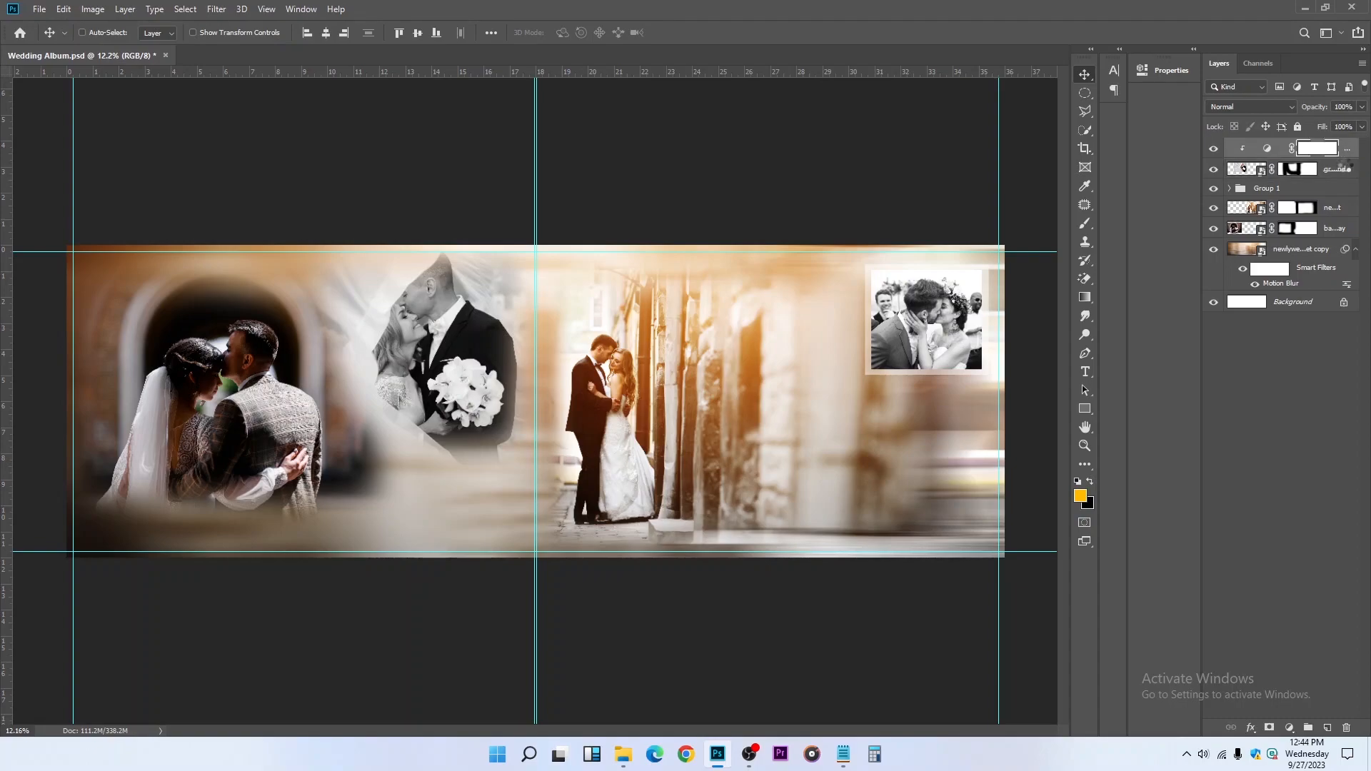
{"action": "left_click", "coordinate": [1347, 167]}
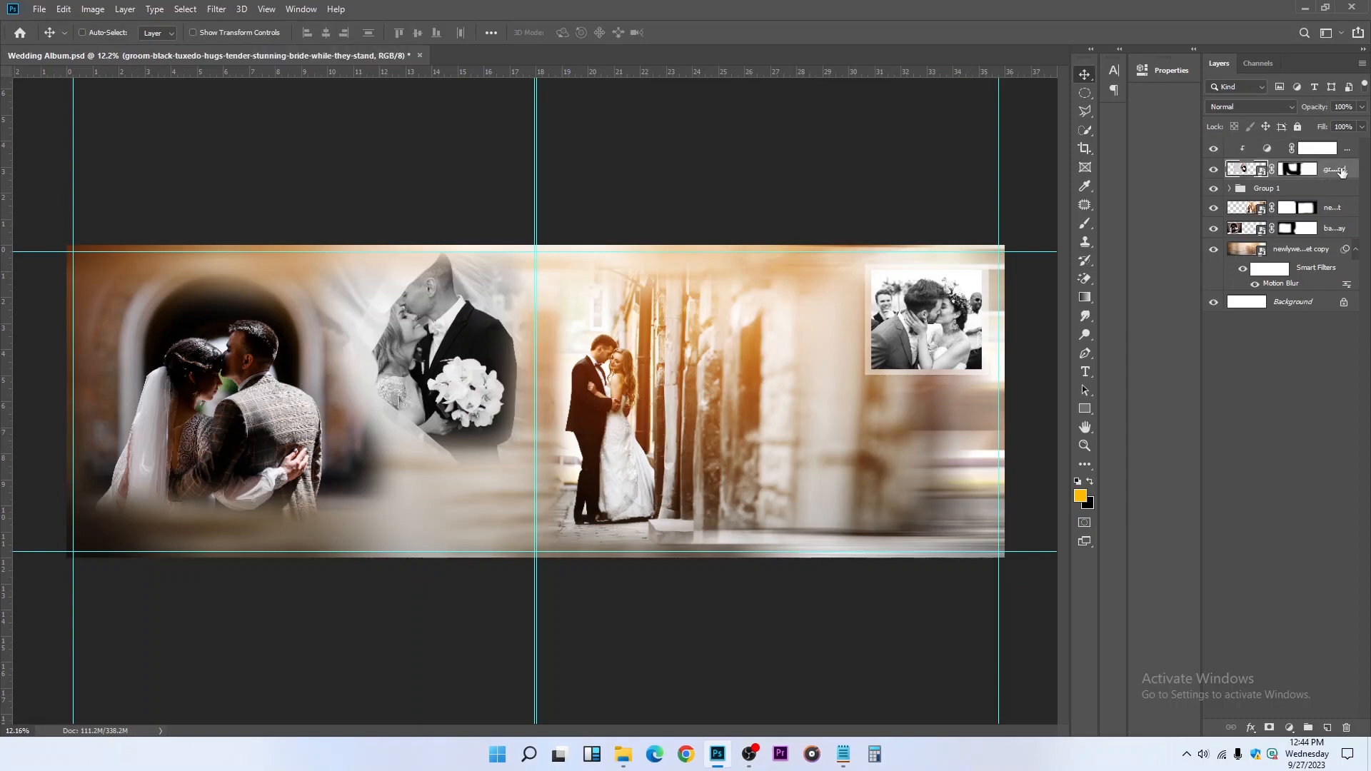
{"action": "left_click", "coordinate": [1361, 106]}
{"action": "mouse_move", "coordinate": [1334, 123]}
{"action": "left_mouse_down"}
{"action": "mouse_move", "coordinate": [1323, 135]}
{"action": "mouse_move", "coordinate": [1330, 123]}
{"action": "left_mouse_up"}
{"action": "scroll", "coordinate": [676, 340], "scroll_direction": "down", "scroll_amount": 3}
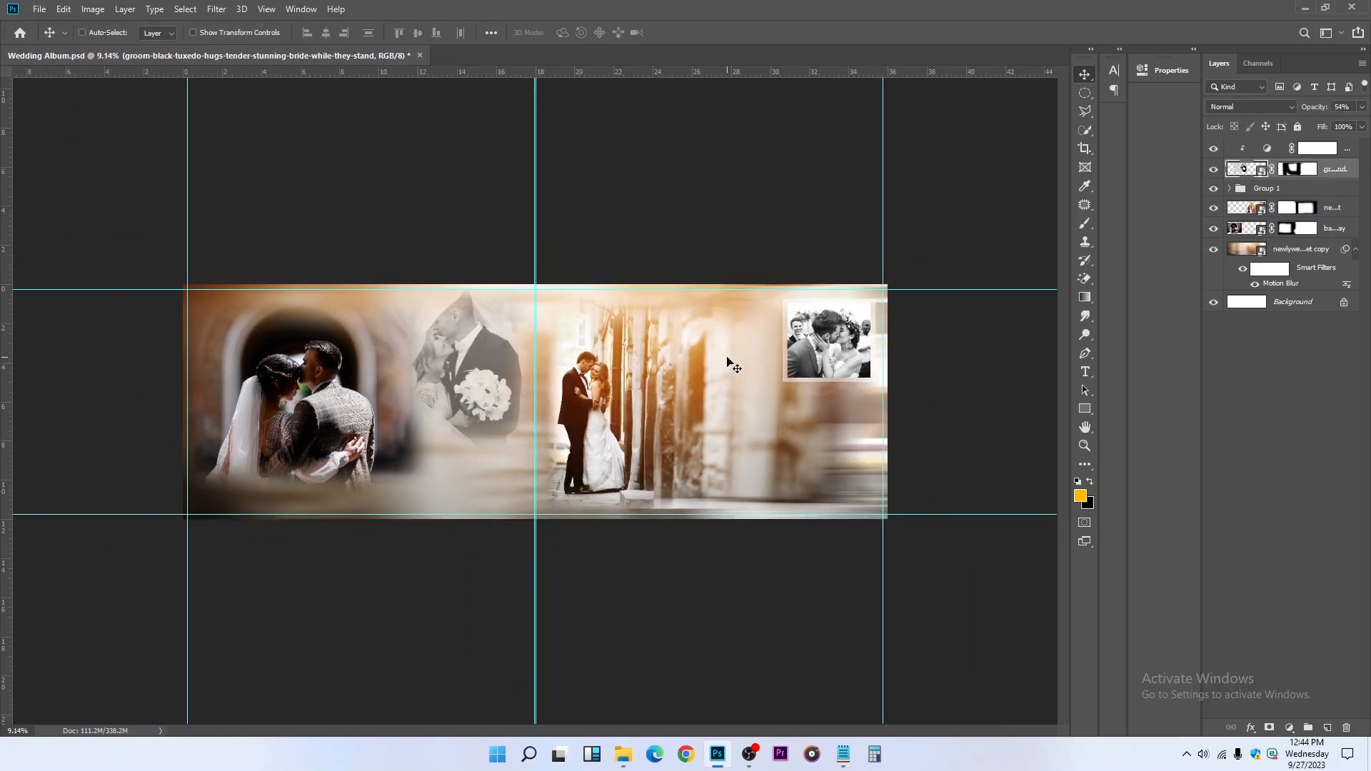
{"action": "scroll", "coordinate": [725, 362], "scroll_direction": "up", "scroll_amount": 2}
{"action": "key", "text": "ctrl+s"}
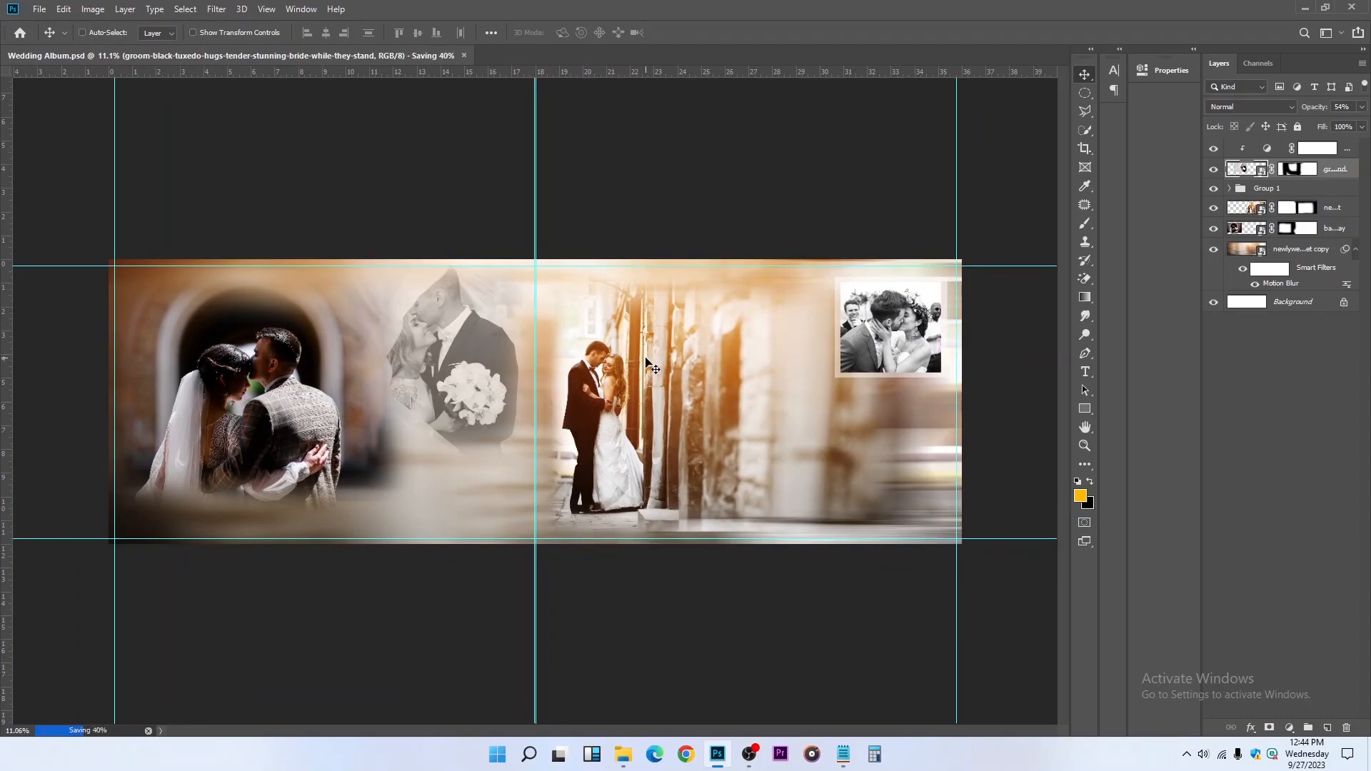
Add a text layer with the couple's first names and place it unclipped above the Black & White adjustment
{"action": "left_click", "coordinate": [1084, 372]}
{"action": "left_click", "coordinate": [829, 469]}
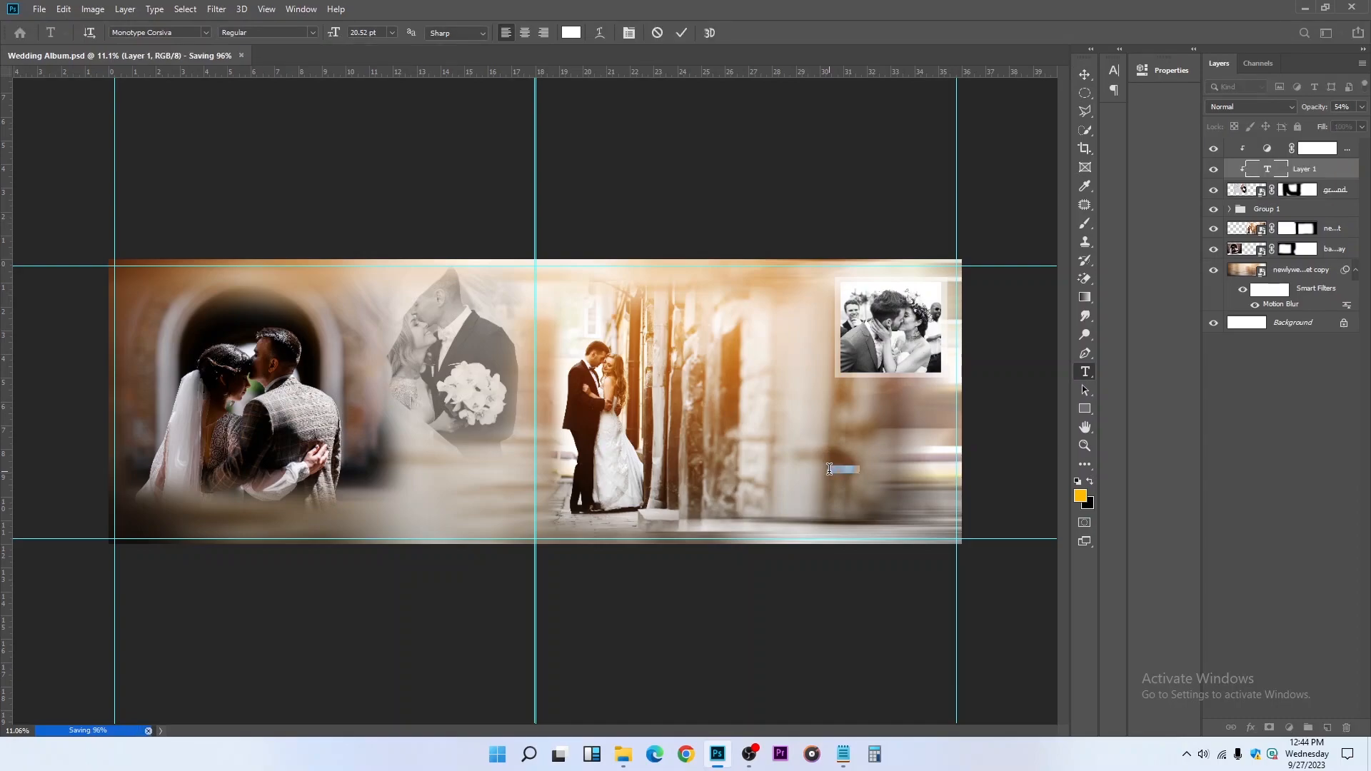
{"action": "key", "text": "BackSpace"}
{"action": "left_click", "coordinate": [680, 33]}
{"action": "left_click_drag", "start_coordinate": [1321, 168], "coordinate": [1342, 139]}
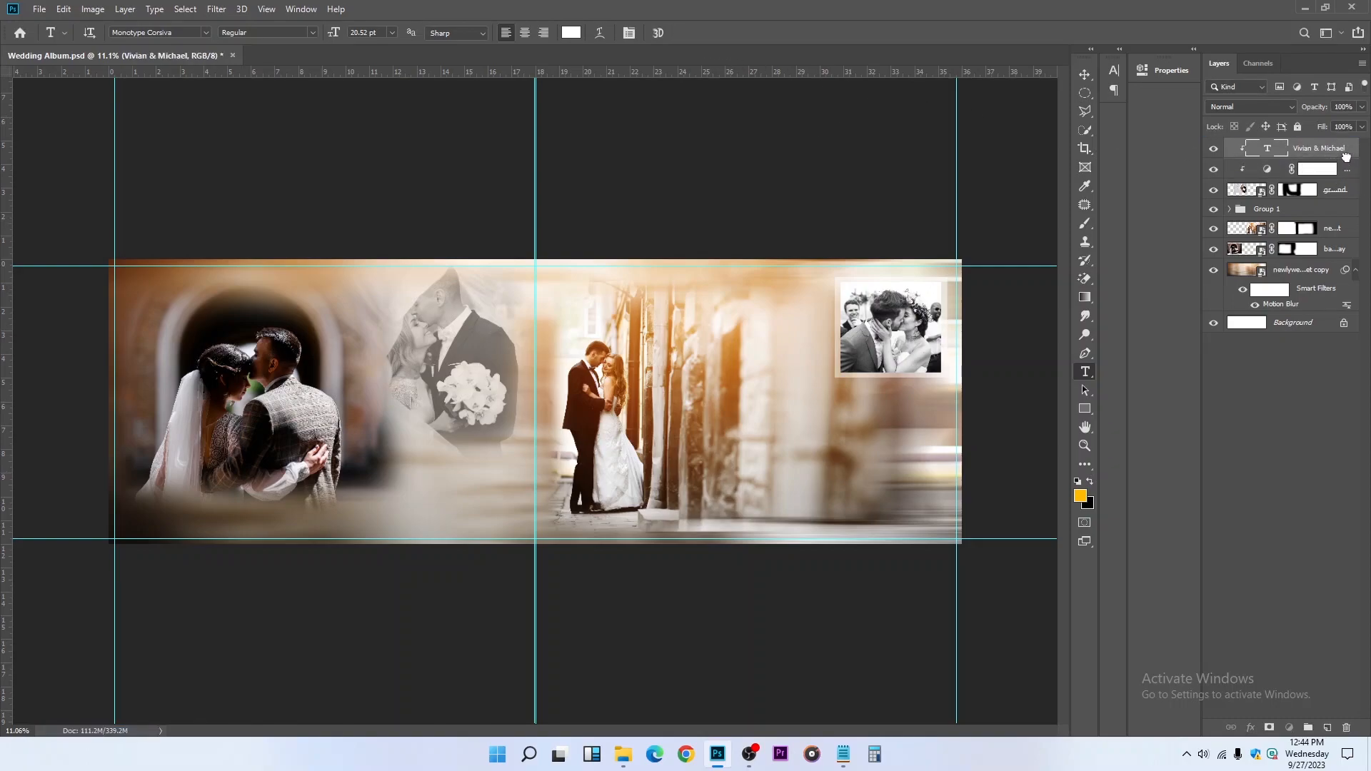
{"action": "left_click", "coordinate": [1347, 161]}
{"action": "left_click", "coordinate": [1349, 153]}
{"action": "left_click", "coordinate": [1349, 153], "text": "alt"}
Enlarge the couple's names text to about 82.76 pt and position it near the spread's lower-right corner
{"action": "key", "text": "ctrl+t"}
{"action": "left_click_drag", "start_coordinate": [853, 464], "coordinate": [921, 425]}
{"action": "key", "text": "Return"}
{"action": "left_click_drag", "start_coordinate": [850, 495], "coordinate": [851, 537]}
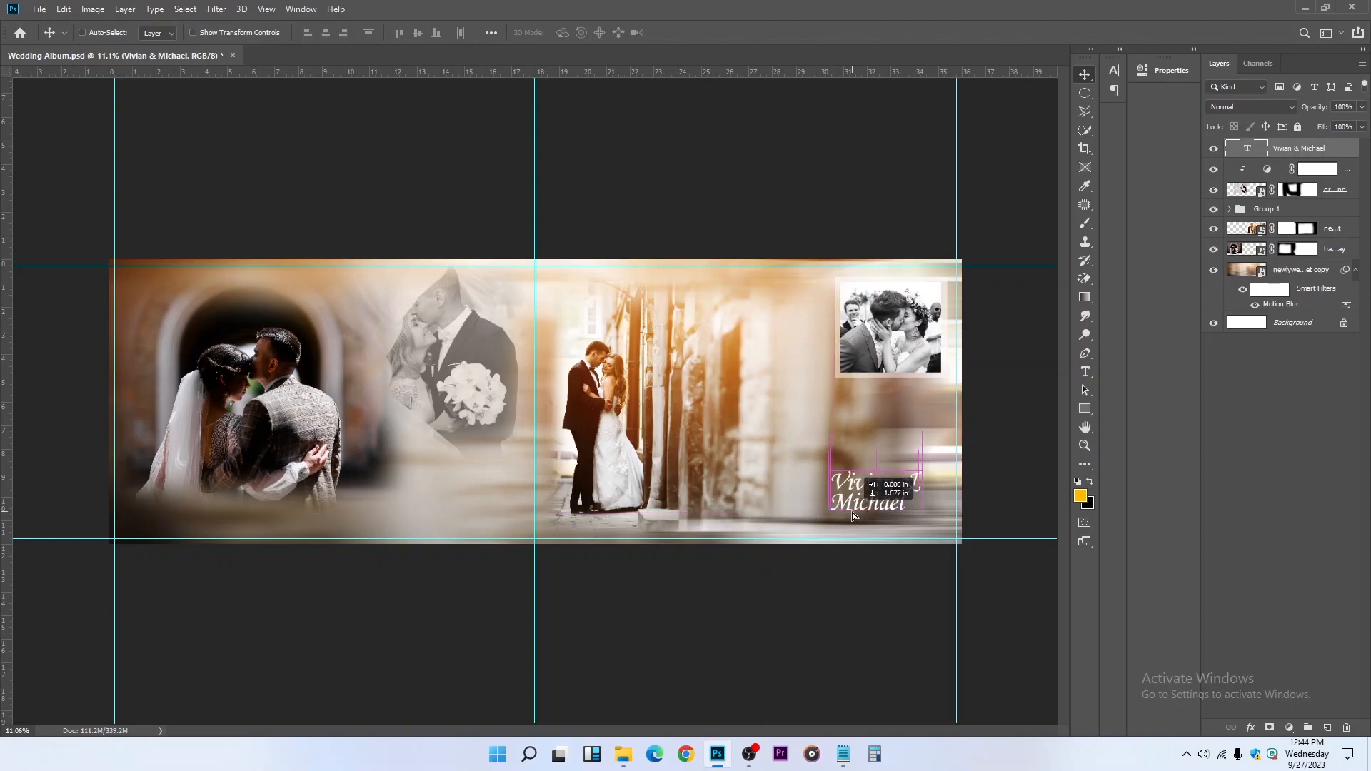
Copy the names text's font name and paste it below the photo links in the wedding Notepad file
{"action": "left_click", "coordinate": [1084, 371]}
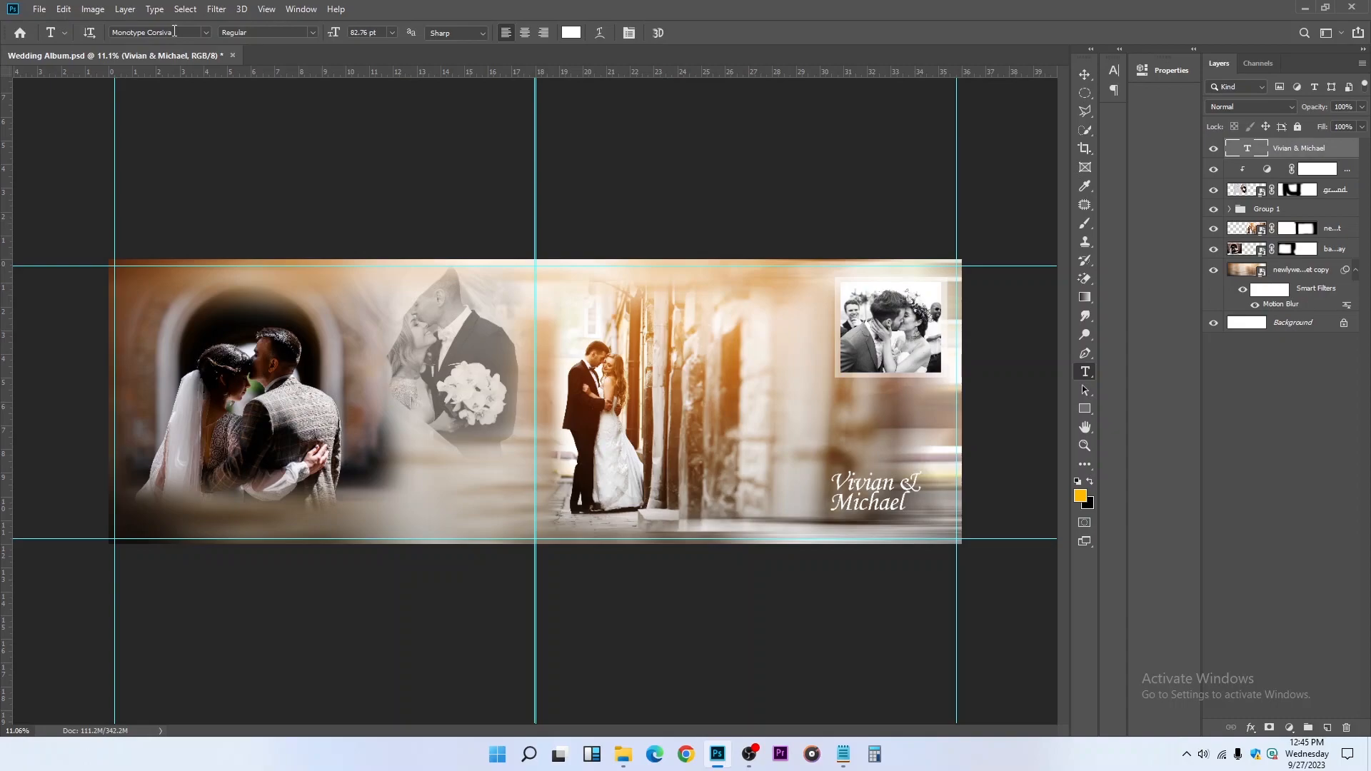
{"action": "left_click", "coordinate": [174, 31]}
{"action": "key", "text": "ctrl+c"}
{"action": "left_click", "coordinate": [843, 754]}
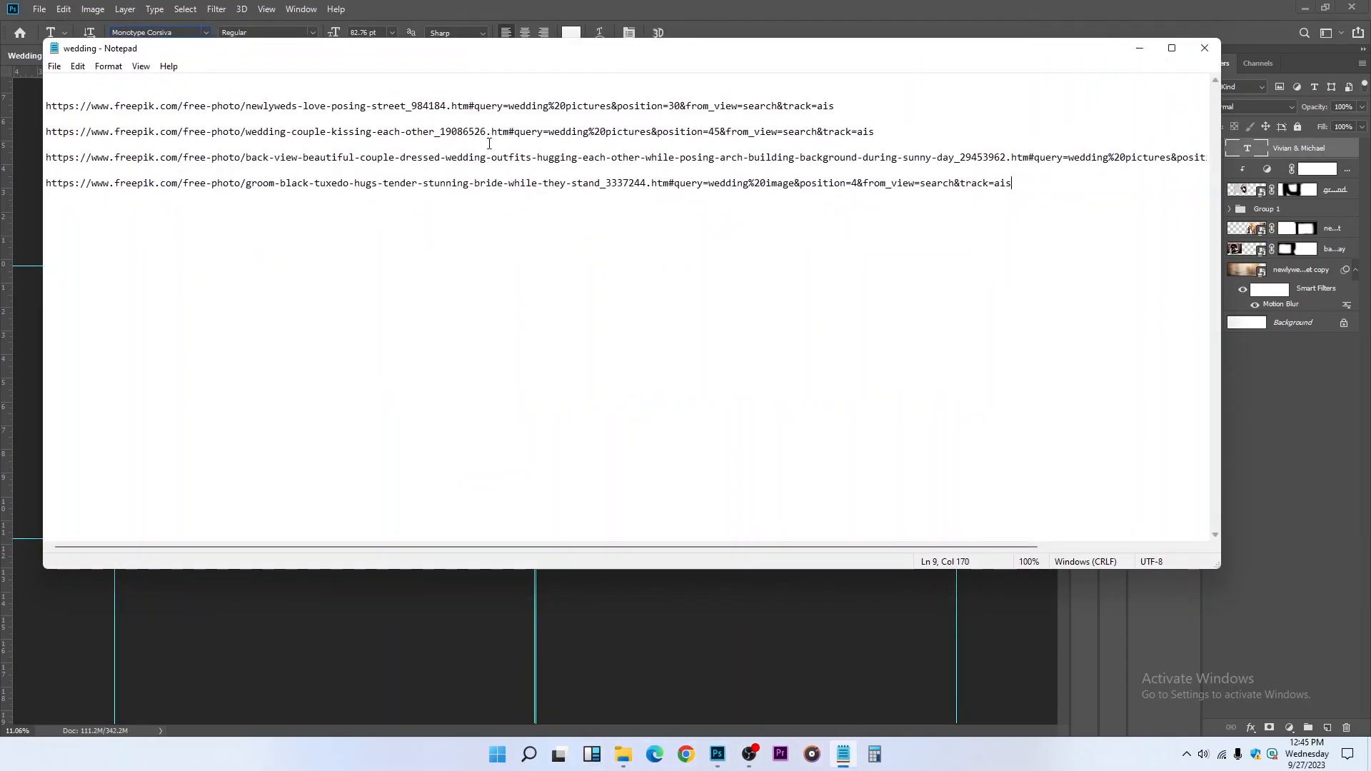
{"action": "key", "text": "Return"}
{"action": "key", "text": "Return"}
{"action": "key", "text": "ctrl+v"}
{"action": "left_click", "coordinate": [1141, 50]}
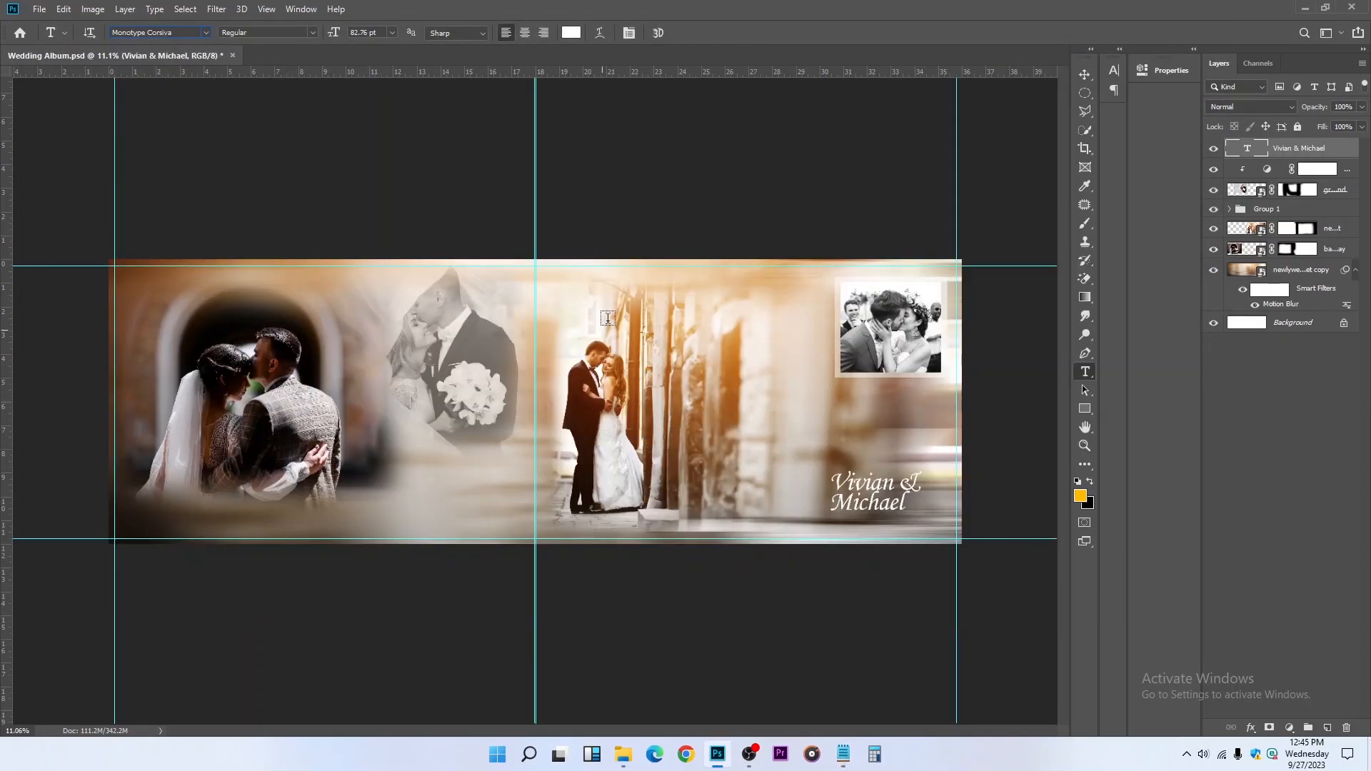
Duplicate the names text beneath the bouquet couple photo and draw a placeholder paragraph text box below the duplicate
{"action": "left_click", "coordinate": [1085, 74]}
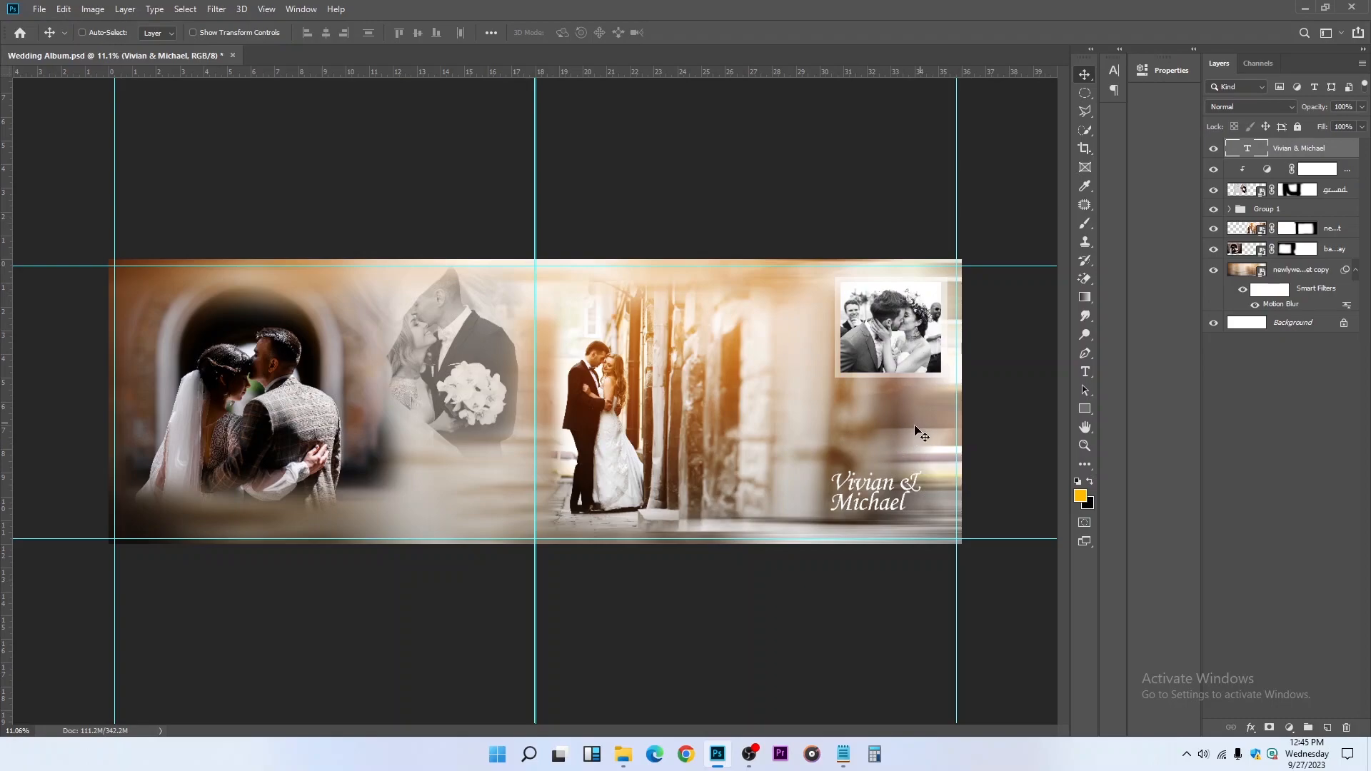
{"action": "left_click_drag", "start_coordinate": [873, 532], "coordinate": [444, 491], "text": "alt"}
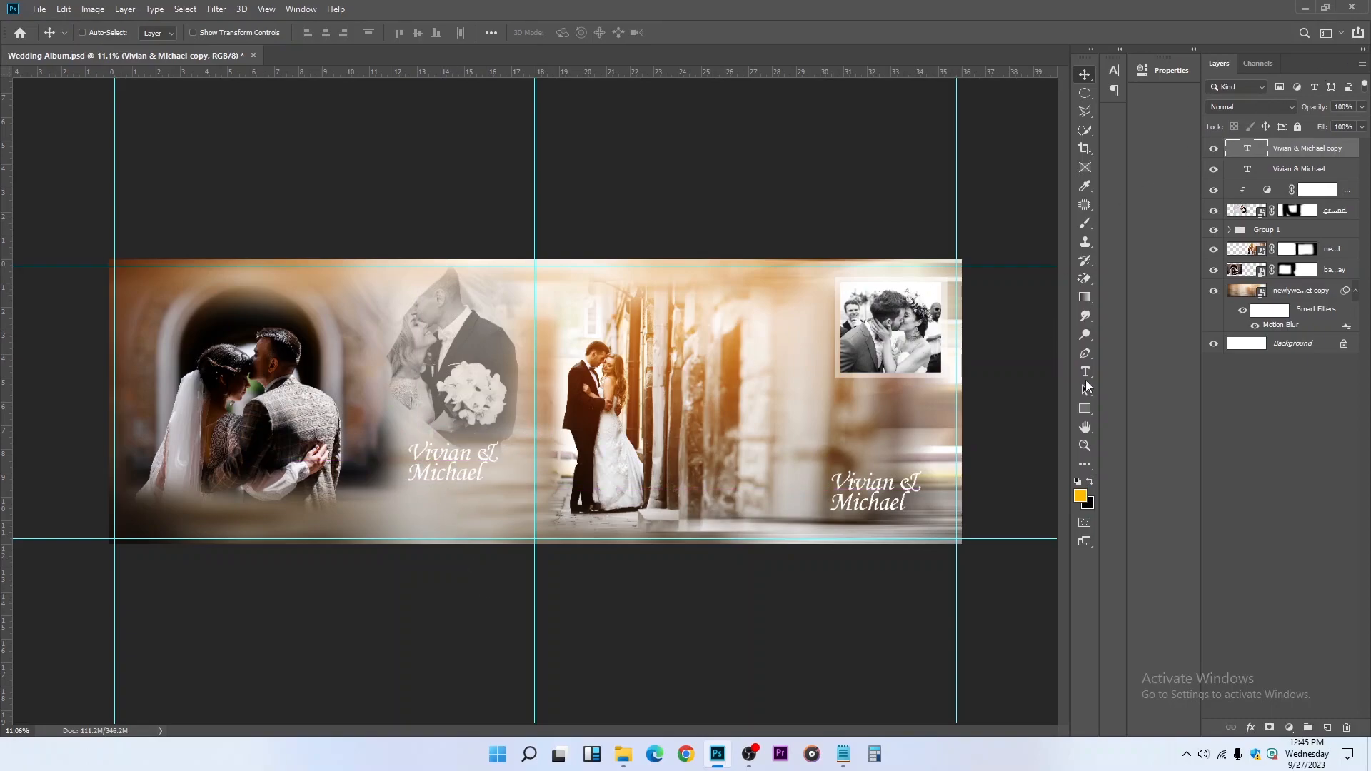
{"action": "left_click", "coordinate": [1087, 371]}
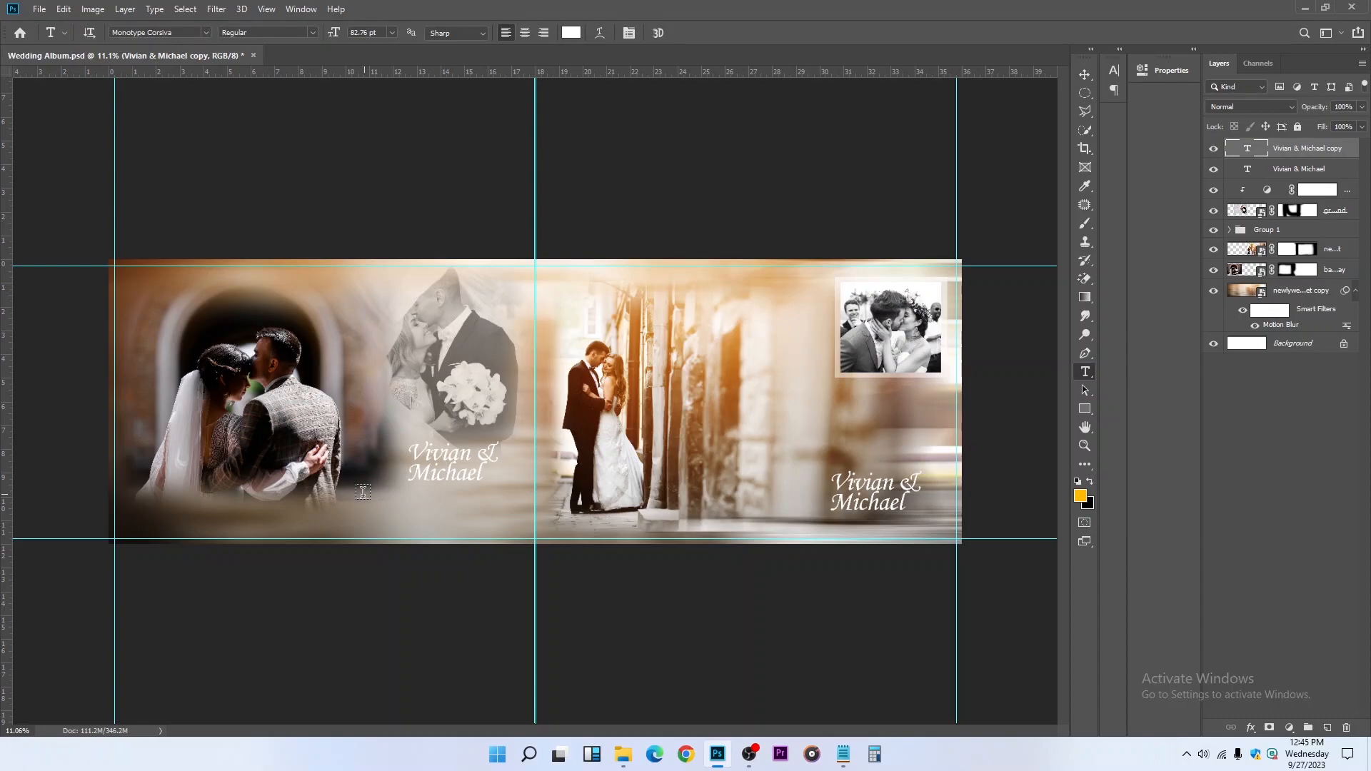
{"action": "left_click_drag", "start_coordinate": [357, 490], "coordinate": [515, 529]}
Set the placeholder paragraph to 31.52 pt with 25.04 pt leading and try the Nexa Regular font on it
{"action": "left_click", "coordinate": [629, 33]}
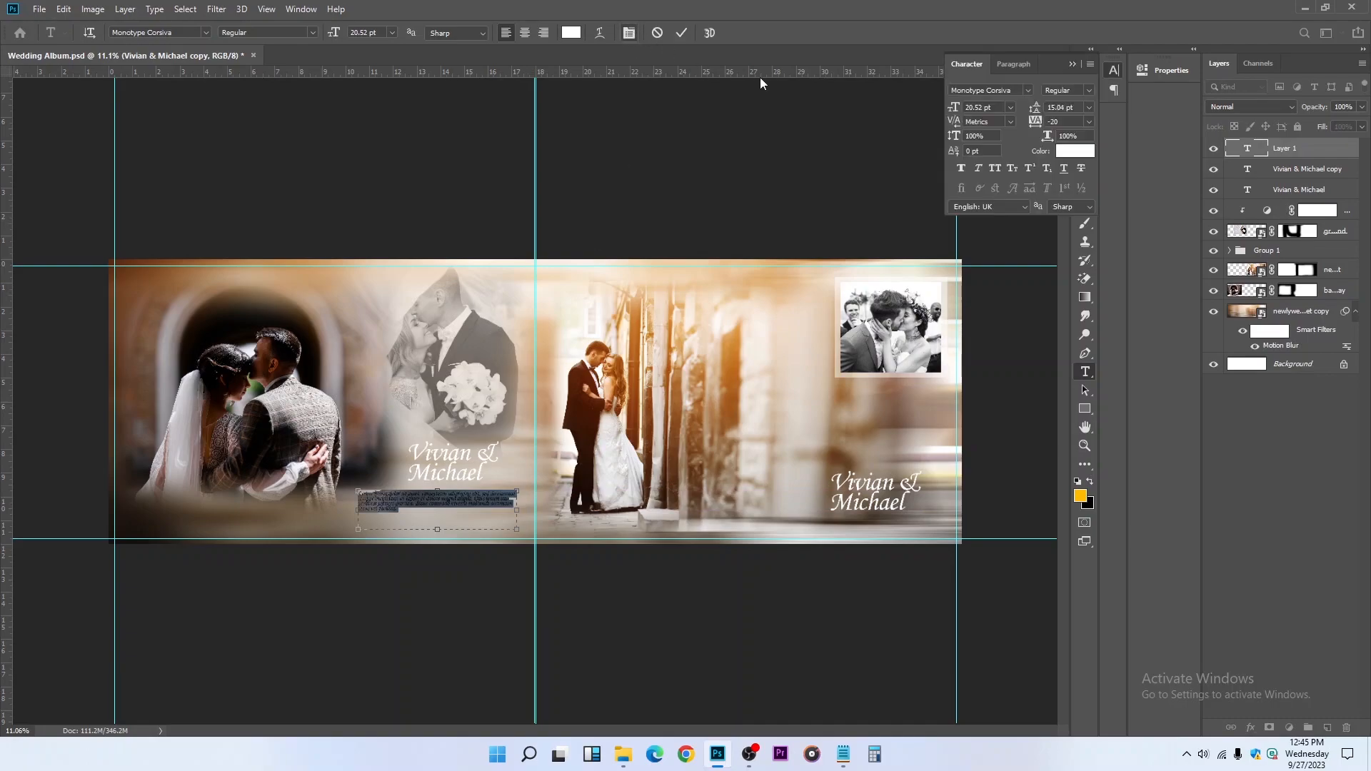
{"action": "left_click_drag", "start_coordinate": [951, 108], "coordinate": [1052, 108]}
{"action": "left_click", "coordinate": [1020, 89]}
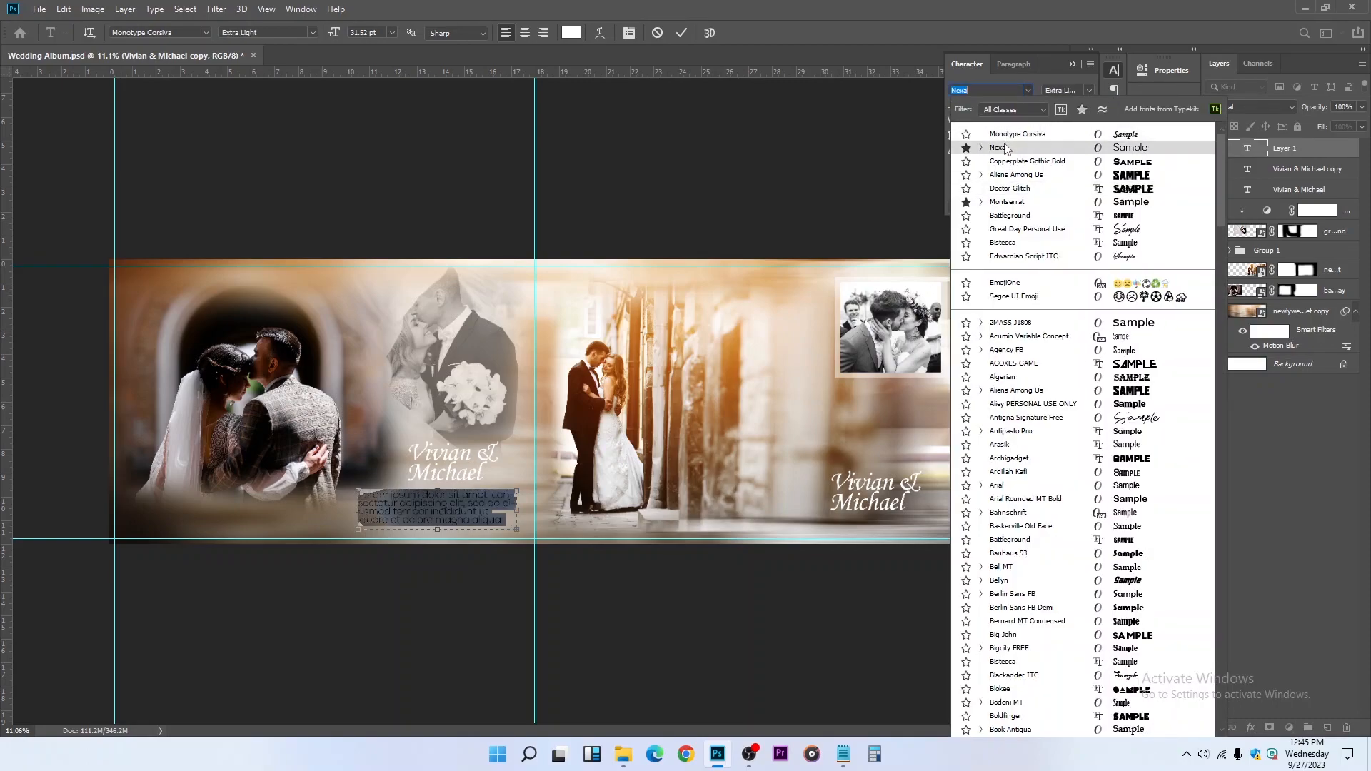
{"action": "left_click", "coordinate": [1004, 147]}
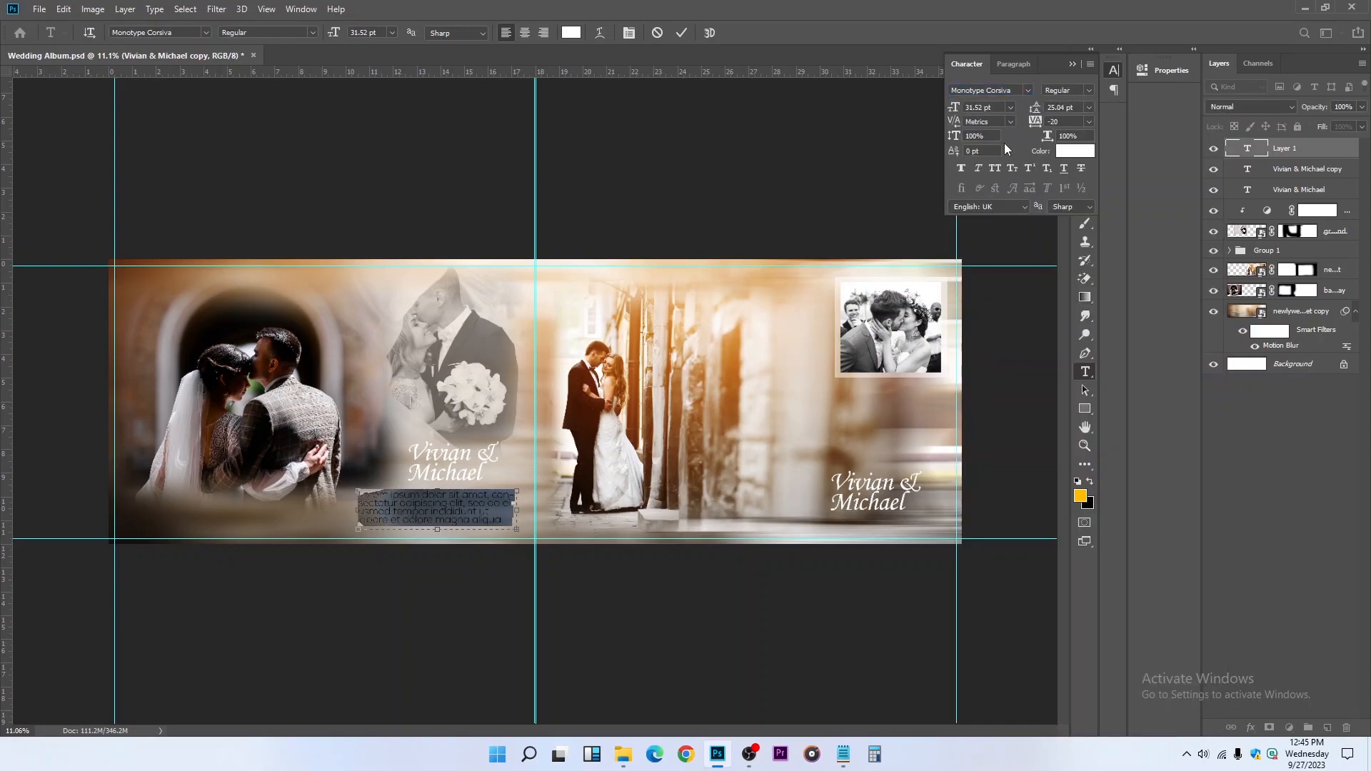
{"action": "left_click", "coordinate": [1089, 90]}
{"action": "left_click", "coordinate": [1093, 115]}
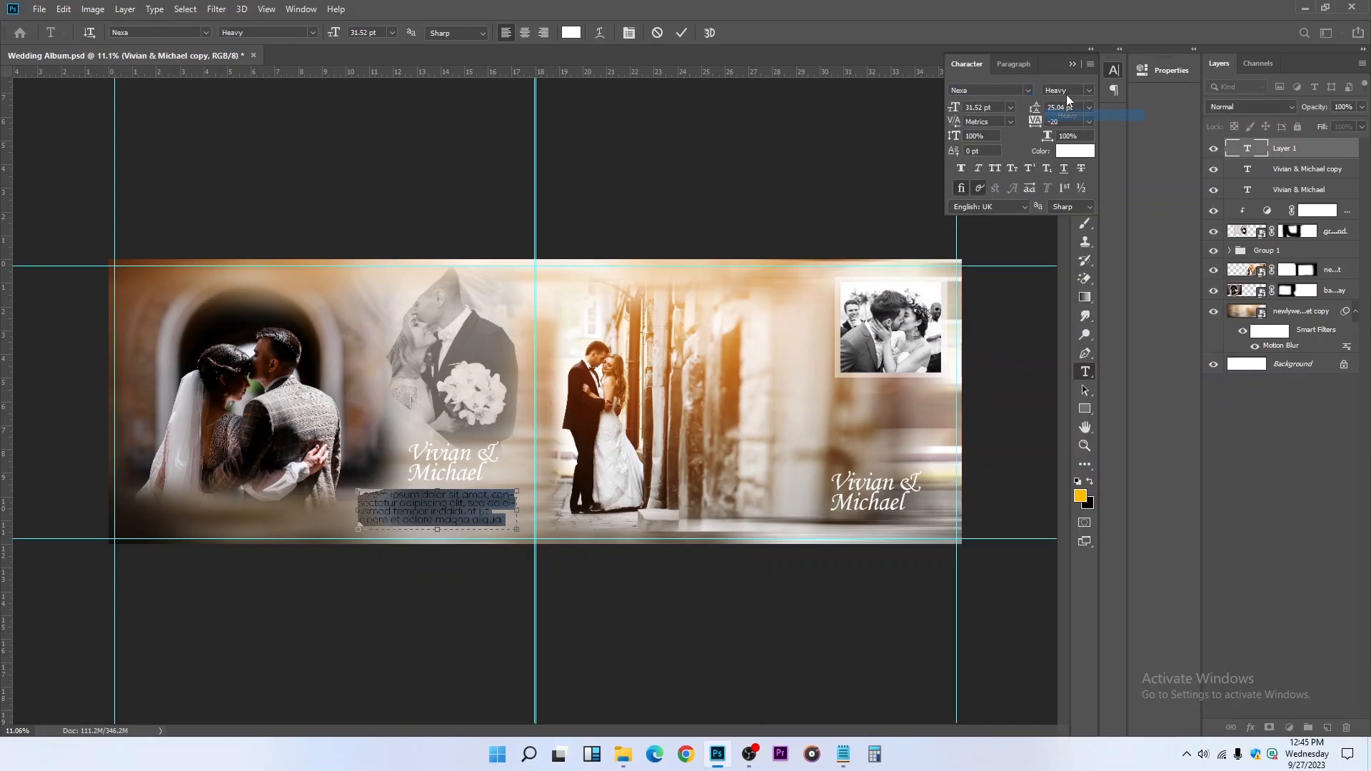
Apply the Agency FB Regular font to the placeholder paragraph and commit the text
{"action": "left_click", "coordinate": [1027, 90]}
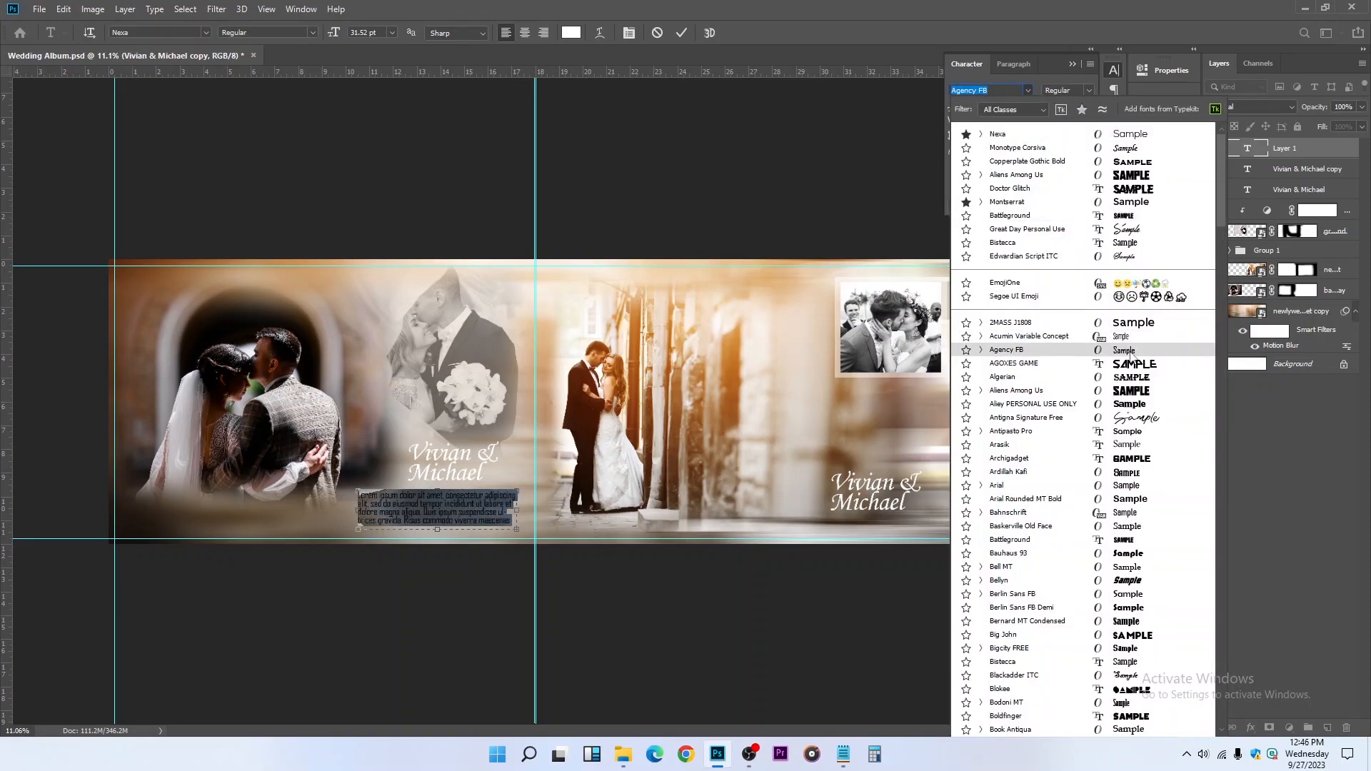
{"action": "left_click", "coordinate": [1129, 351]}
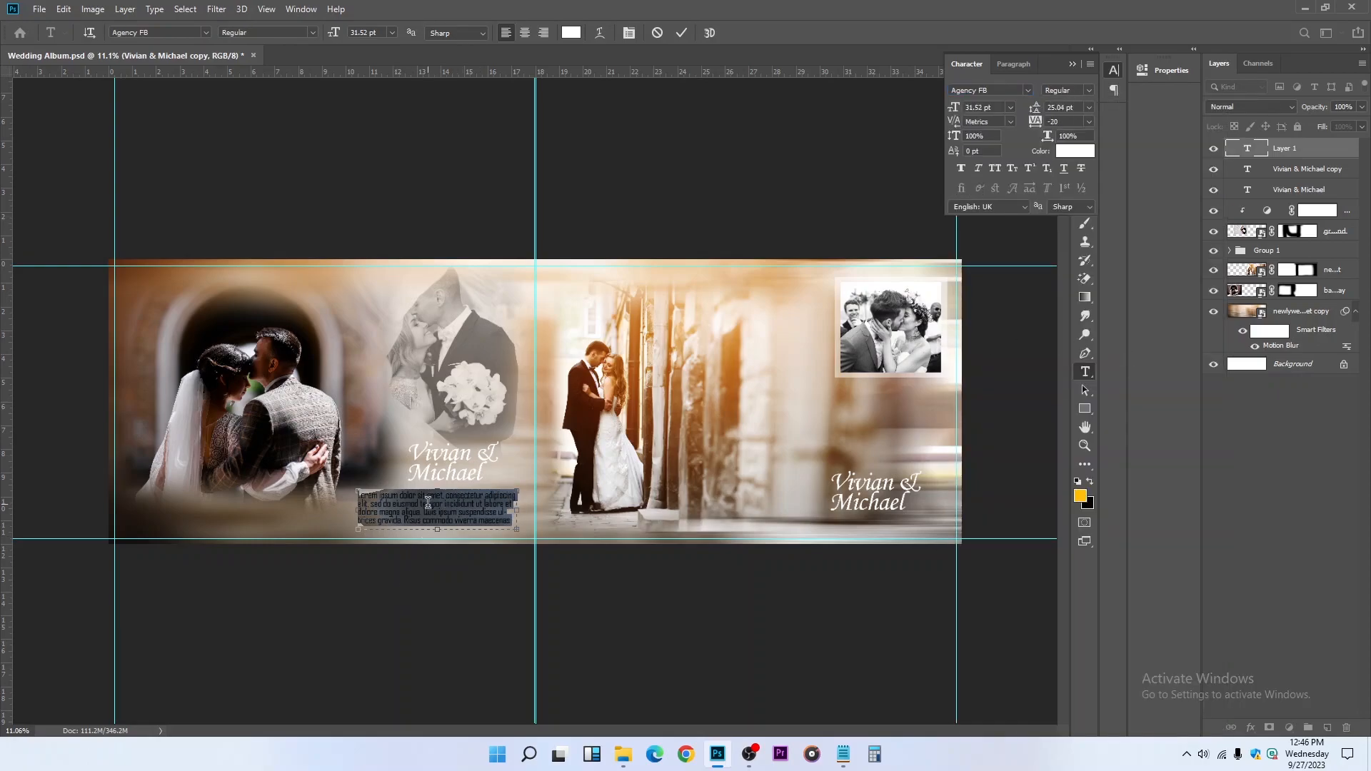
{"action": "scroll", "coordinate": [428, 503], "scroll_direction": "up", "scroll_amount": 5}
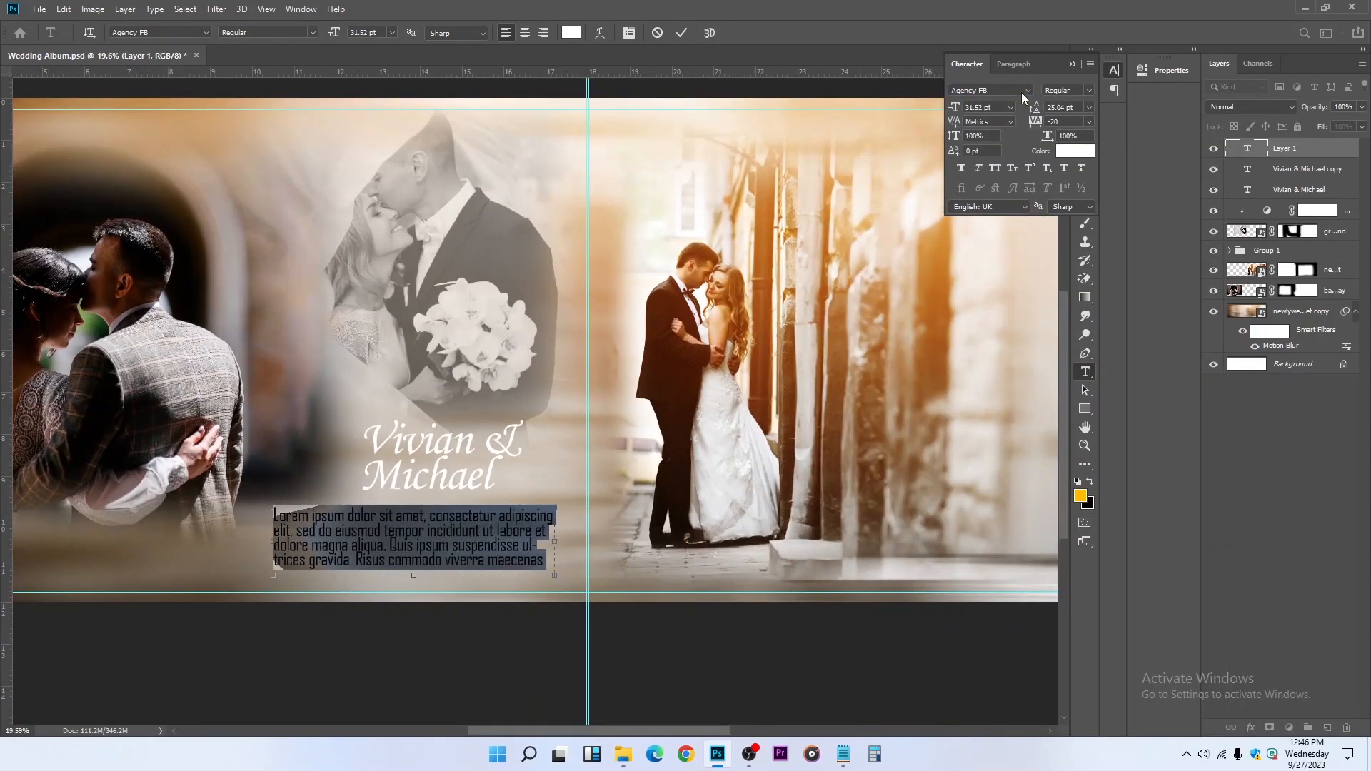
{"action": "left_click", "coordinate": [1072, 63]}
{"action": "left_click", "coordinate": [1085, 74]}
Move the placeholder paragraph slightly toward the spread's center and align it with the copied names text by horizontal centers
{"action": "scroll", "coordinate": [441, 514], "scroll_direction": "down", "scroll_amount": 5}
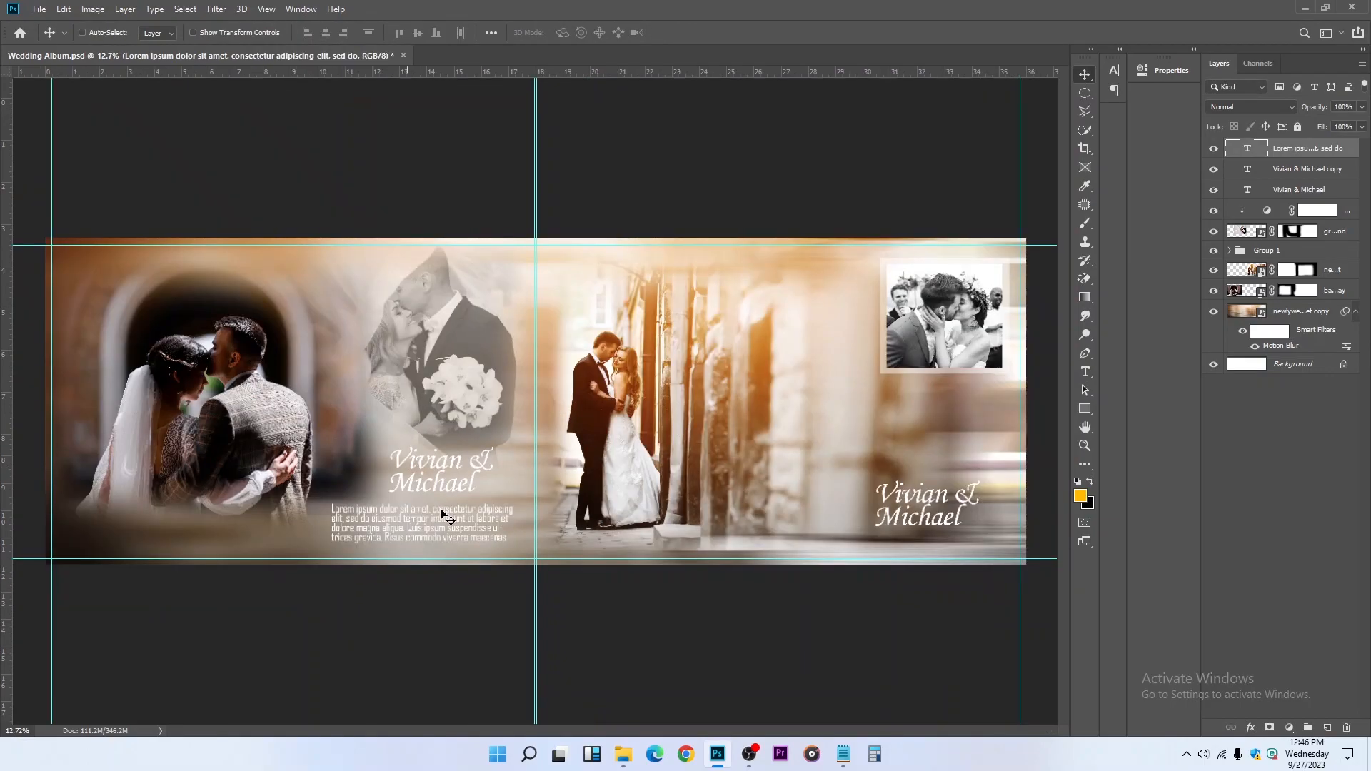
{"action": "scroll", "coordinate": [453, 515], "scroll_direction": "down", "scroll_amount": 1}
{"action": "left_click_drag", "start_coordinate": [452, 513], "coordinate": [459, 511]}
{"action": "scroll", "coordinate": [465, 510], "scroll_direction": "up", "scroll_amount": 7}
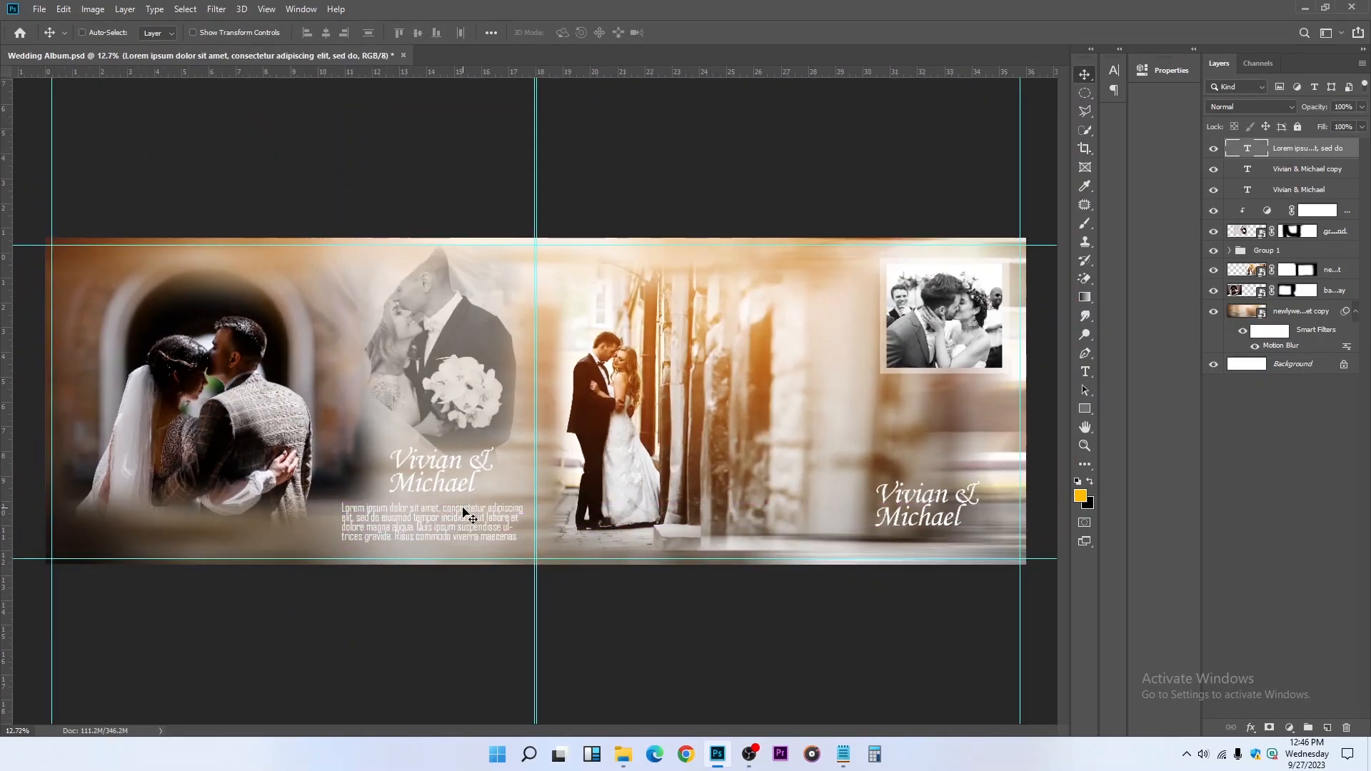
{"action": "scroll", "coordinate": [463, 510], "scroll_direction": "down", "scroll_amount": 6}
{"action": "left_click", "coordinate": [1345, 174], "text": "ctrl"}
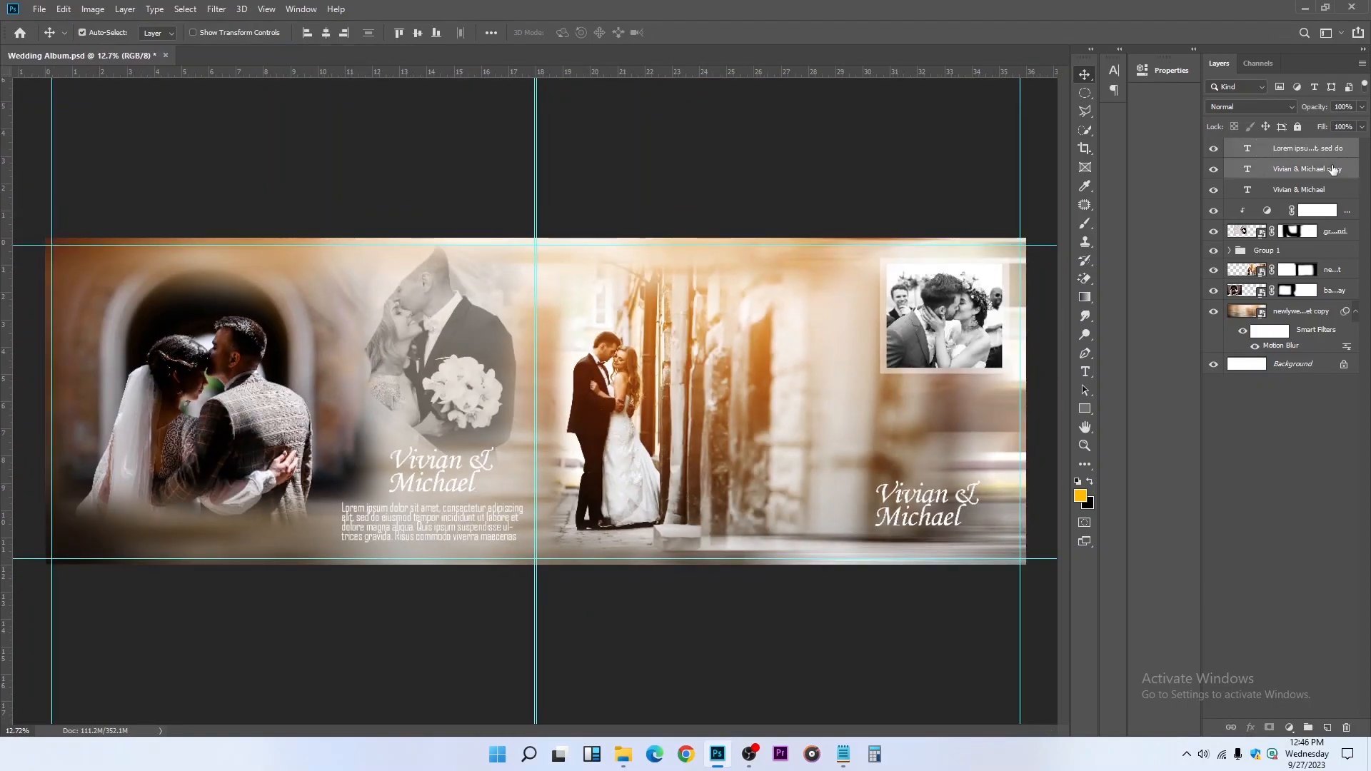
{"action": "left_click", "coordinate": [330, 32]}
{"action": "scroll", "coordinate": [612, 315], "scroll_direction": "down", "scroll_amount": 3}
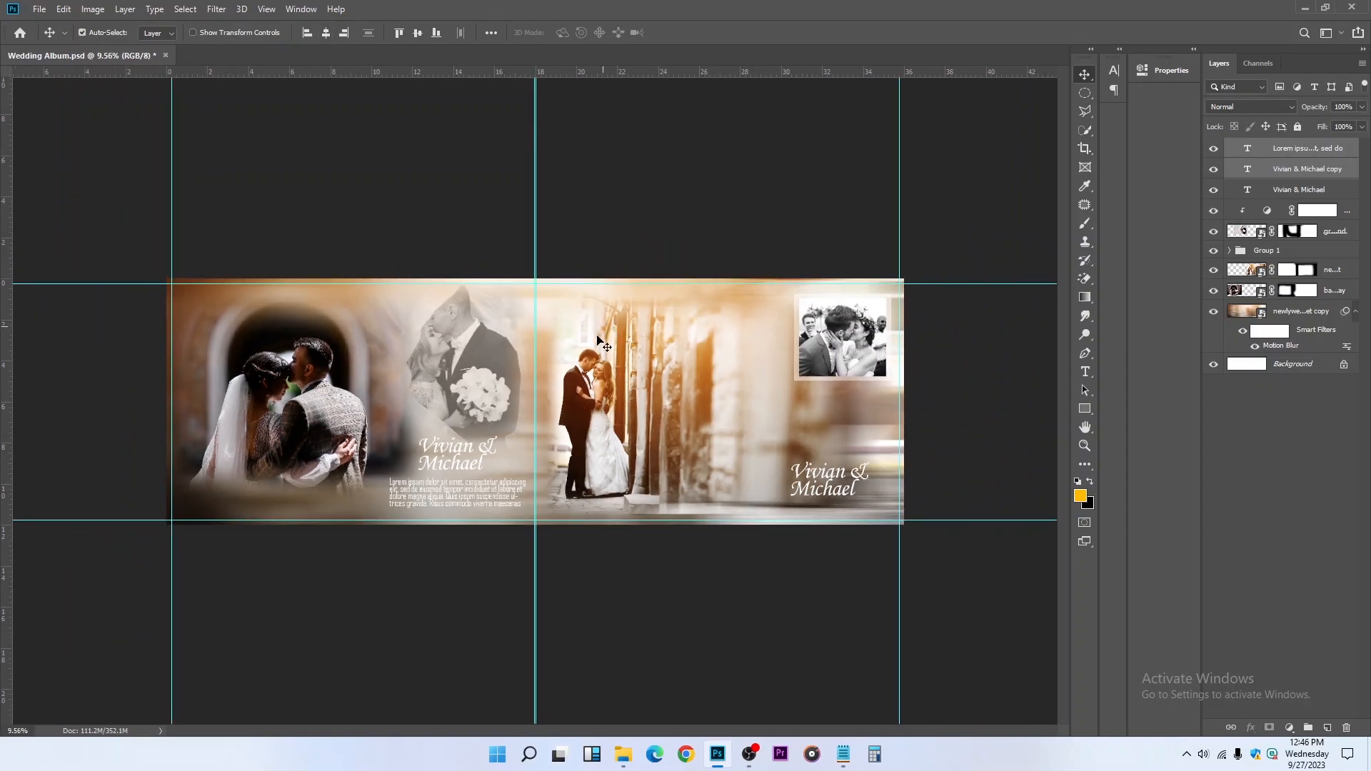
Scale down the copied names text and placeholder paragraph together, keeping them beneath the bouquet couple photo
{"action": "key", "text": "ctrl+t"}
{"action": "left_click_drag", "start_coordinate": [458, 432], "coordinate": [454, 442]}
{"action": "key", "text": "Return"}
{"action": "key", "text": "ctrl"}
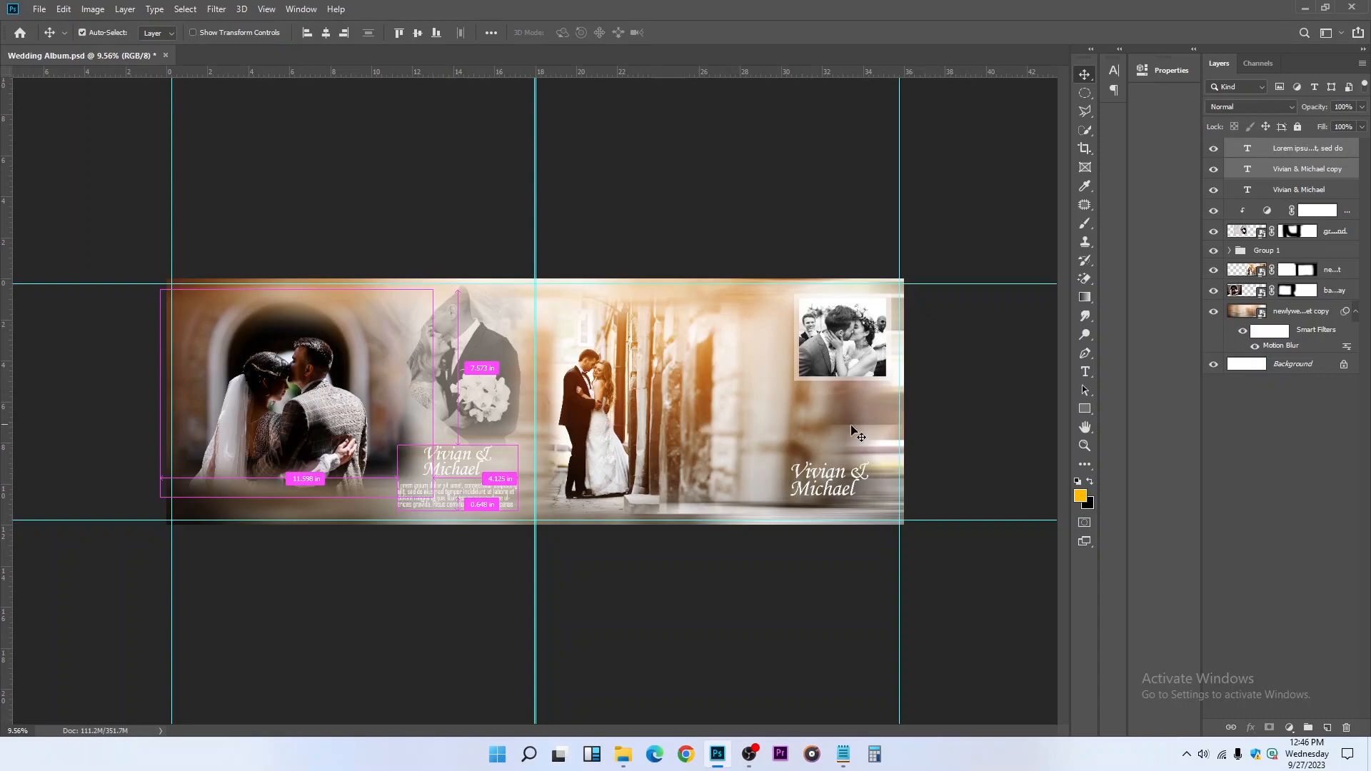
Scale the arch couple photo up to 118.20% and save the document
{"action": "left_click", "coordinate": [307, 388]}
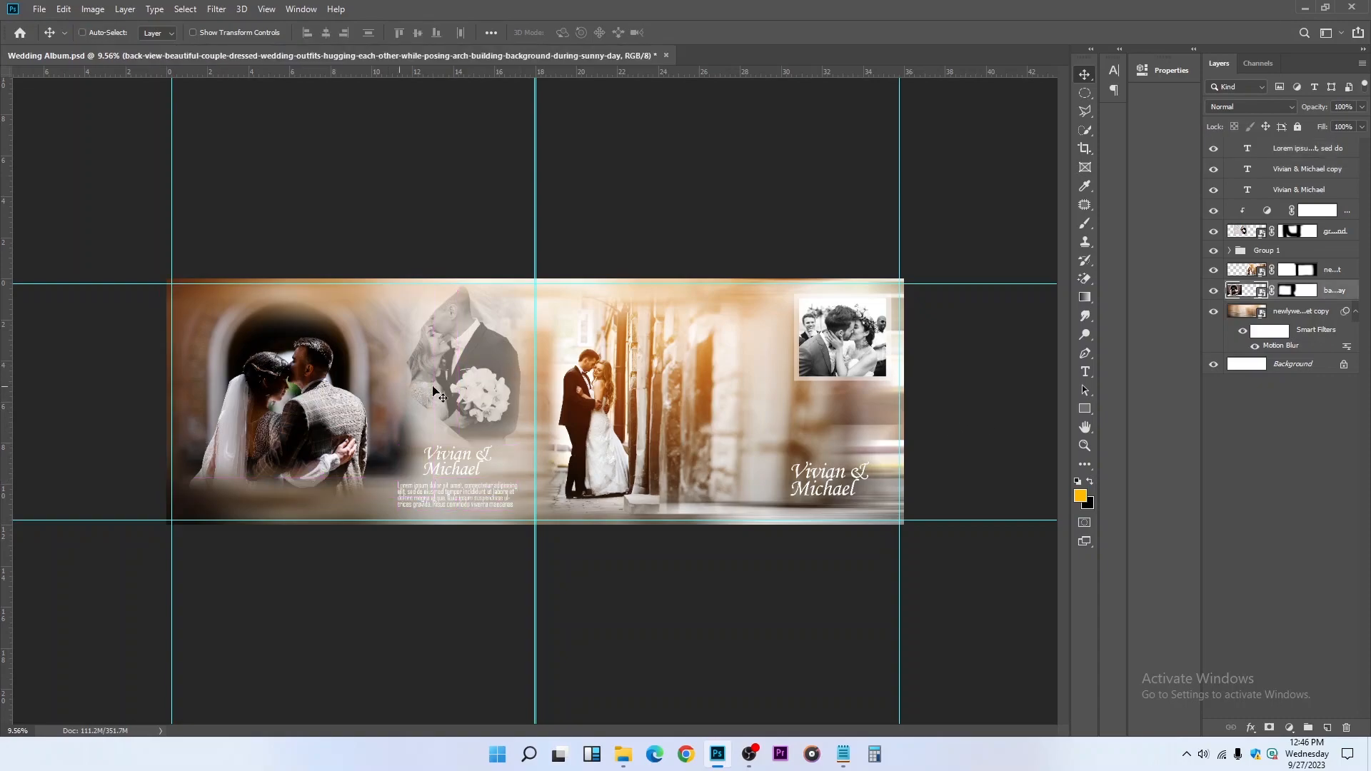
{"action": "key", "text": "ctrl+t"}
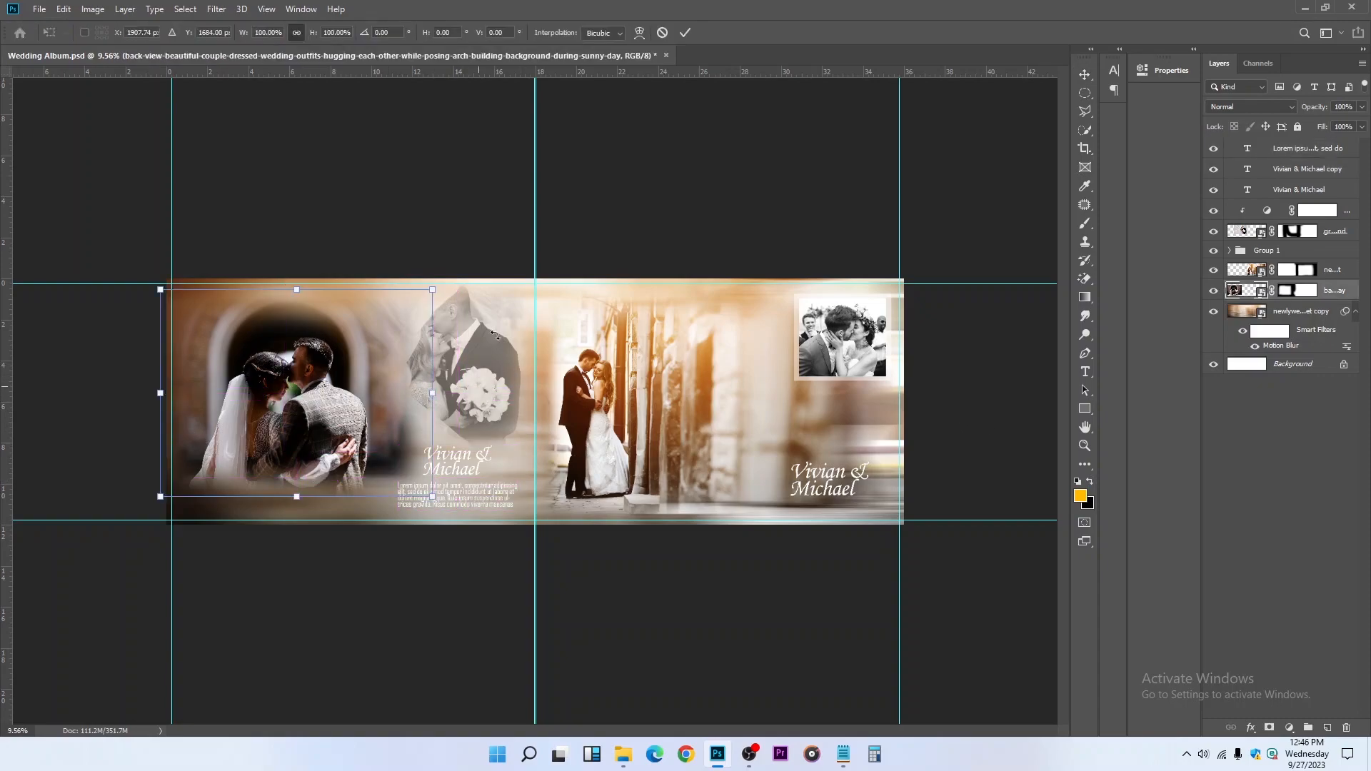
{"action": "left_click_drag", "start_coordinate": [294, 288], "coordinate": [296, 251]}
{"action": "key", "text": "Return"}
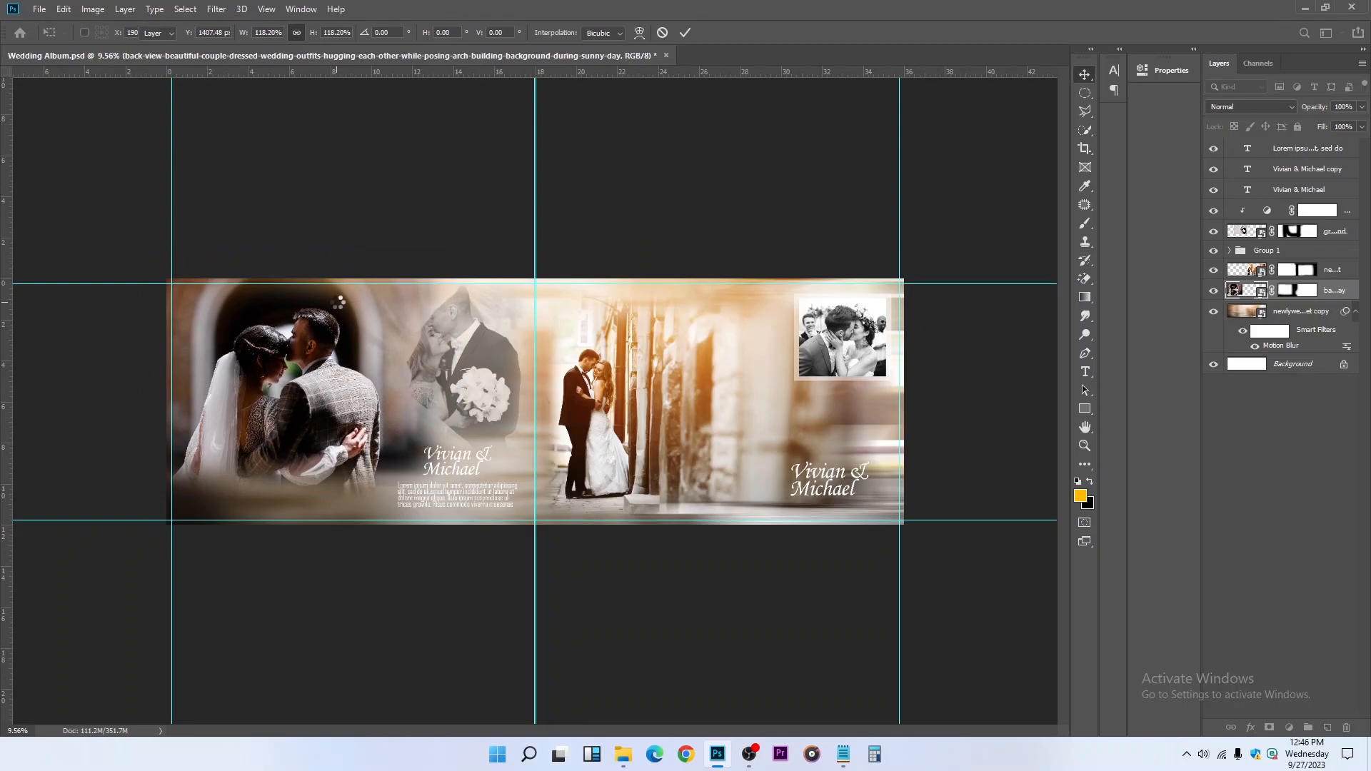
{"action": "key", "text": "ctrl+plus"}
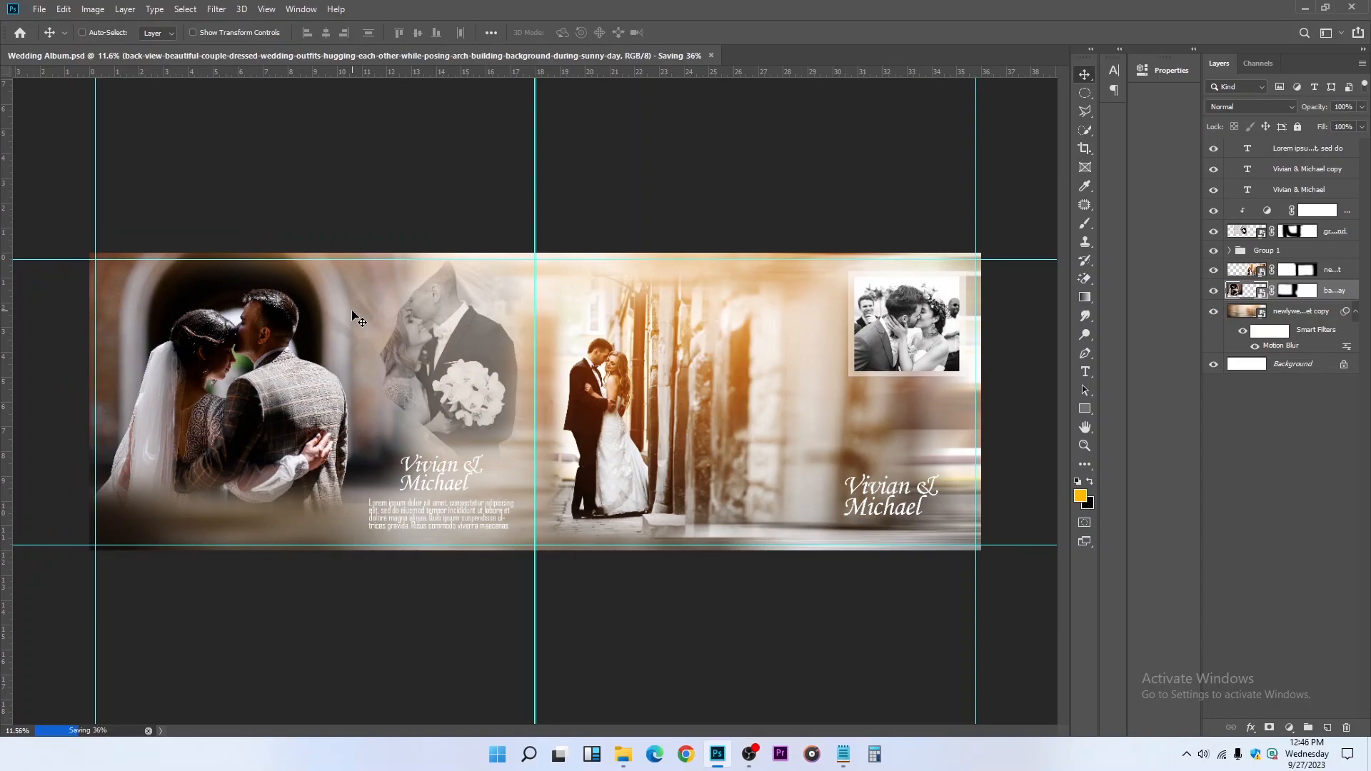
Stamp all visible layers into a new merged layer above the placeholder paragraph text
{"action": "left_click", "coordinate": [1330, 150]}
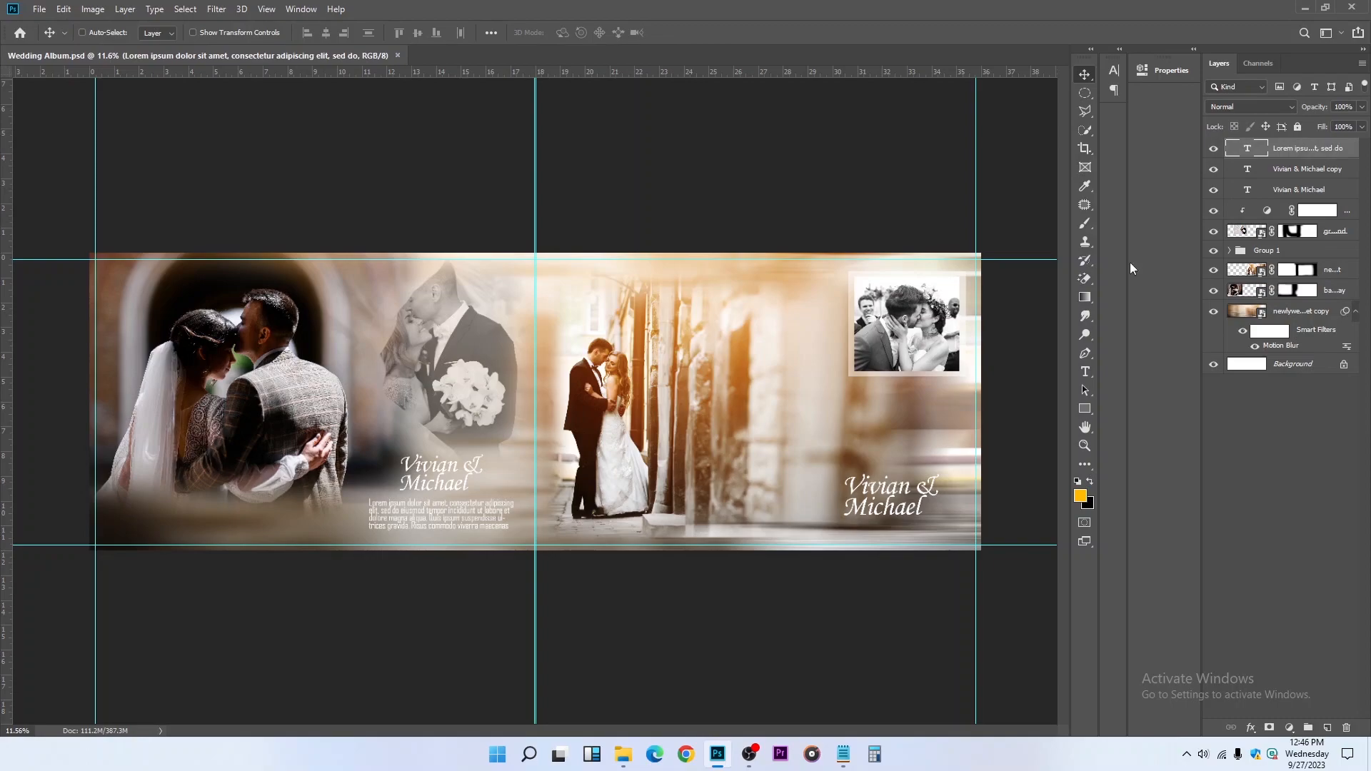
{"action": "key", "text": "ctrl"}
{"action": "key", "text": "ctrl"}
{"action": "key", "text": "ctrl+shift+alt+e"}
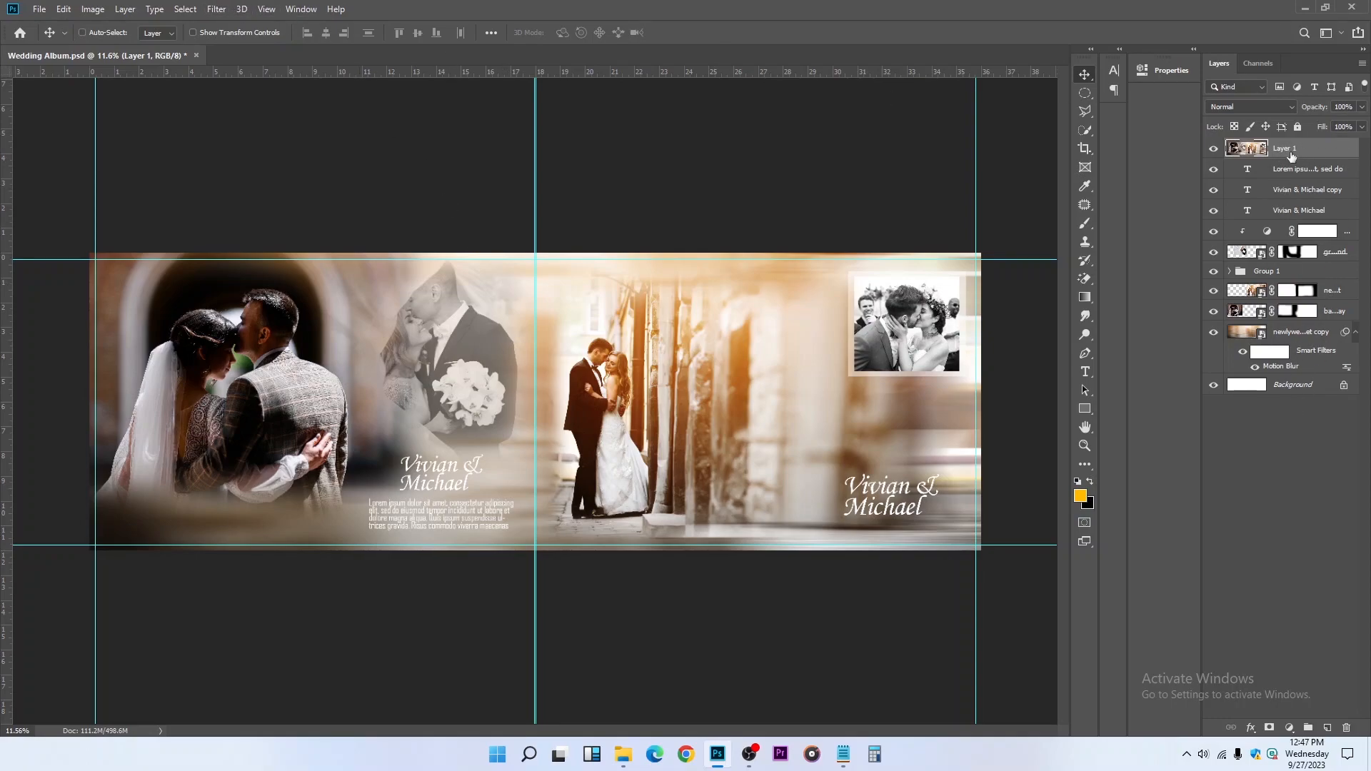
Apply the Camera Raw filter to the merged layer with Clarity +19 and Highlights +16
{"action": "left_click", "coordinate": [217, 9]}
{"action": "left_click", "coordinate": [255, 97]}
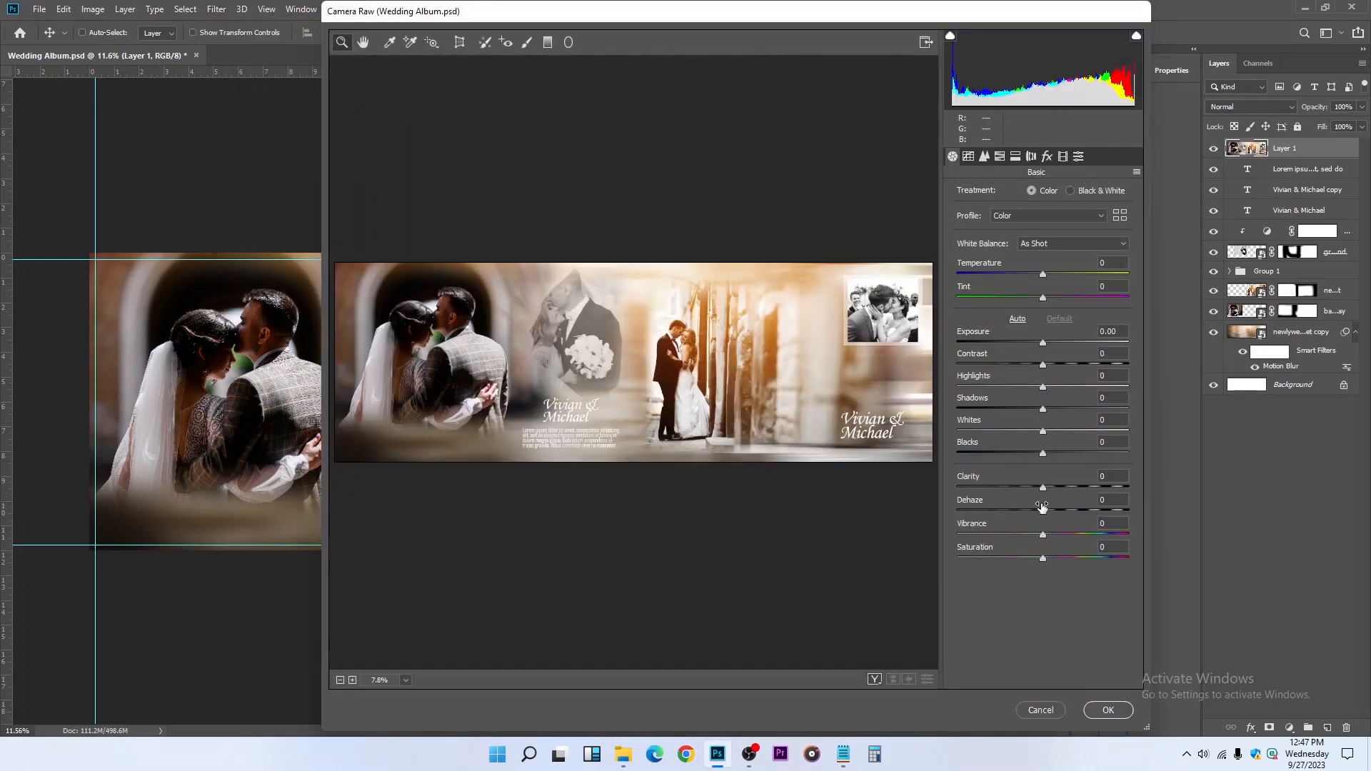
{"action": "left_click", "coordinate": [1068, 488]}
{"action": "left_click_drag", "start_coordinate": [1068, 487], "coordinate": [1059, 487]}
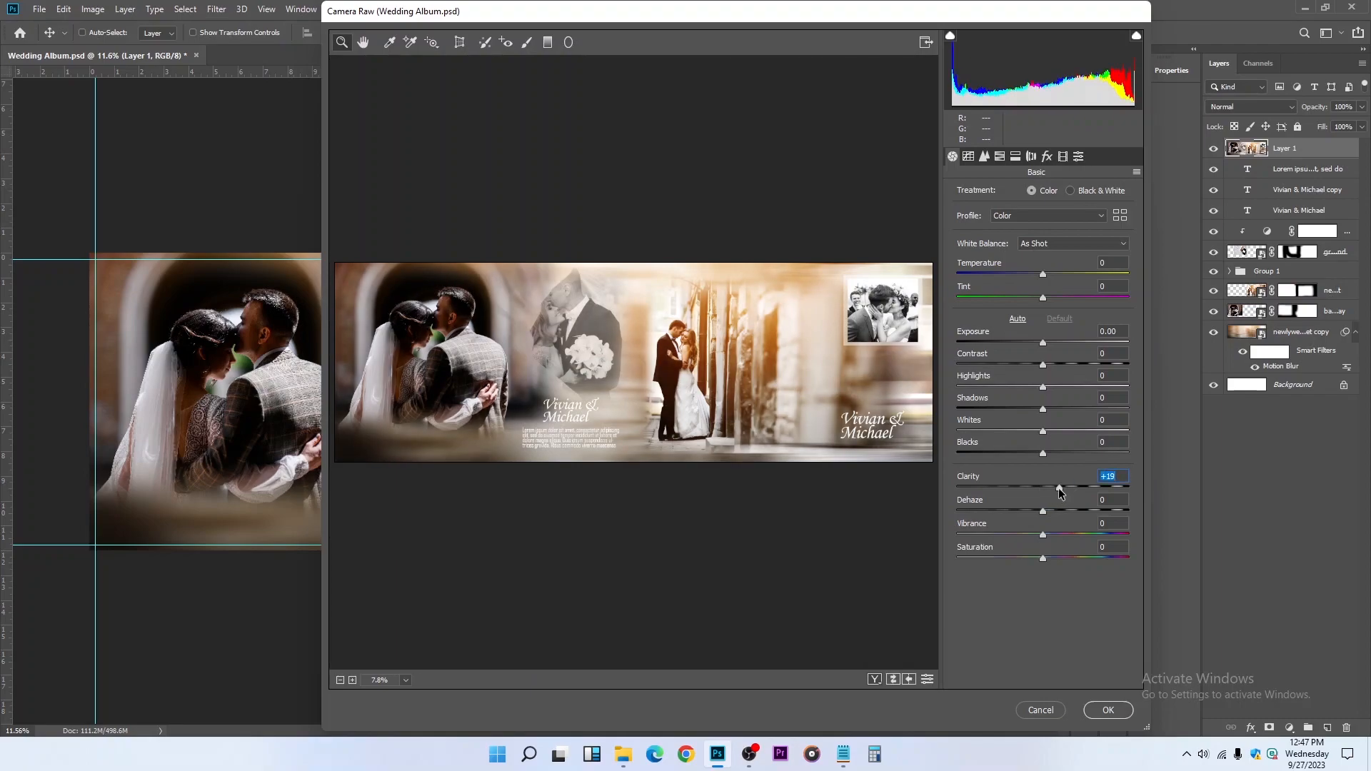
{"action": "left_click", "coordinate": [1056, 387]}
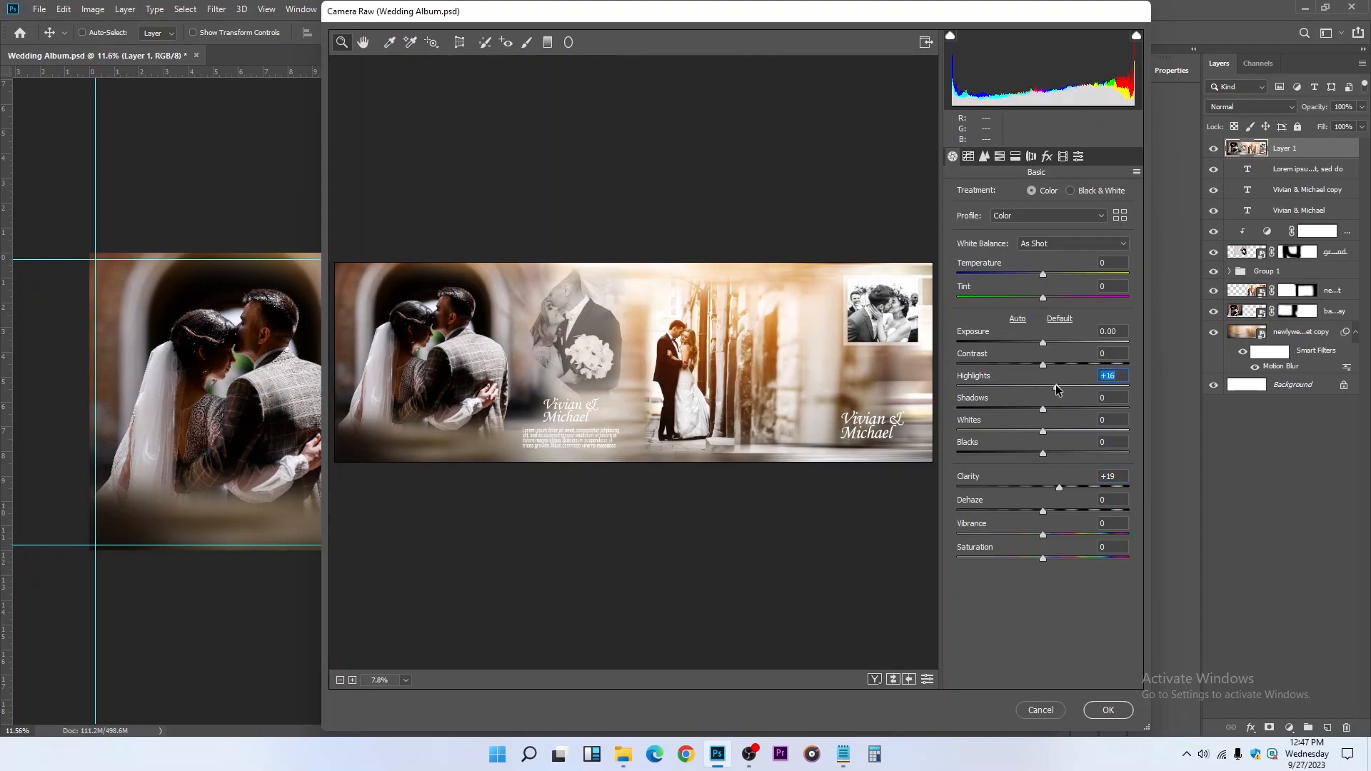
{"action": "left_click", "coordinate": [1109, 710]}
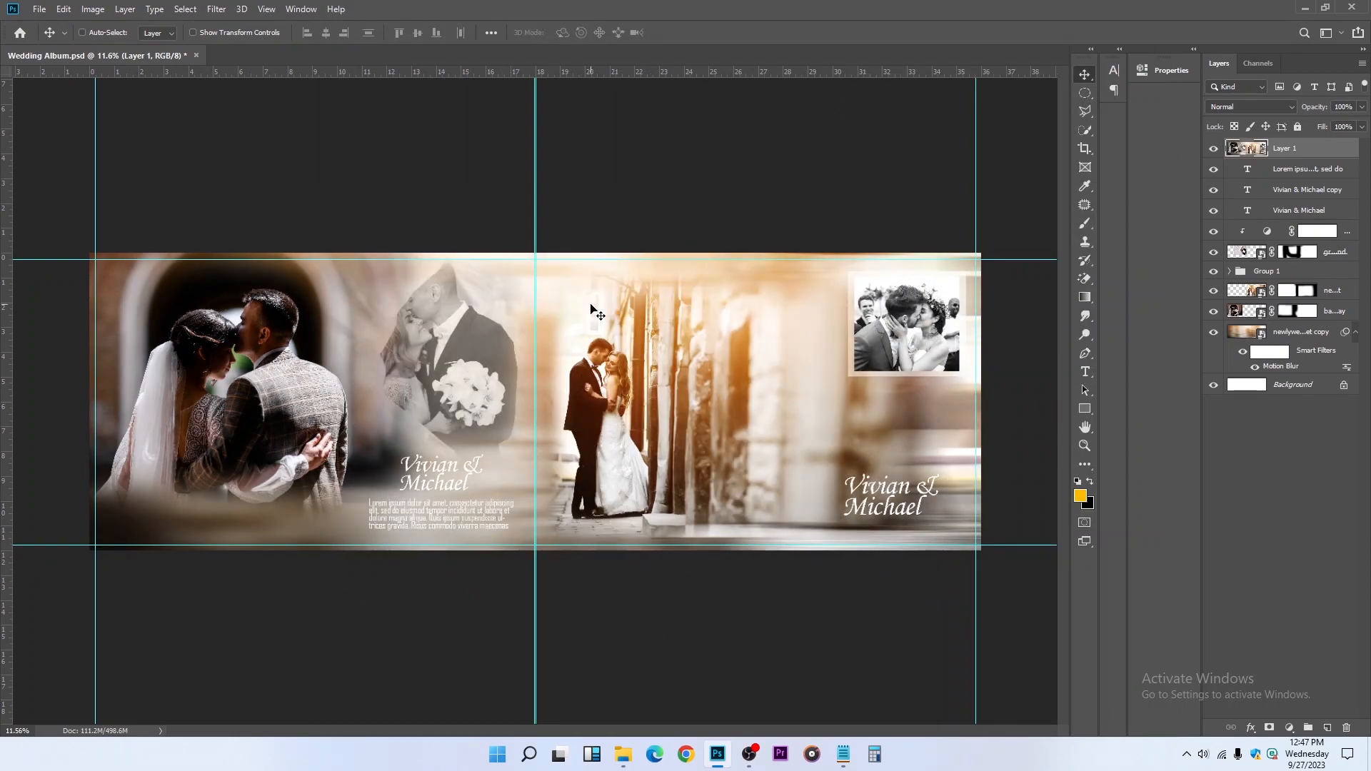
Save the spread as a JPEG named Wedding Album on the Desktop, with Maximum quality 12 and Baseline ("Standard") format
{"action": "key", "text": "ctrl"}
{"action": "key", "text": "ctrl"}
{"action": "key", "text": "ctrl+shift+s"}
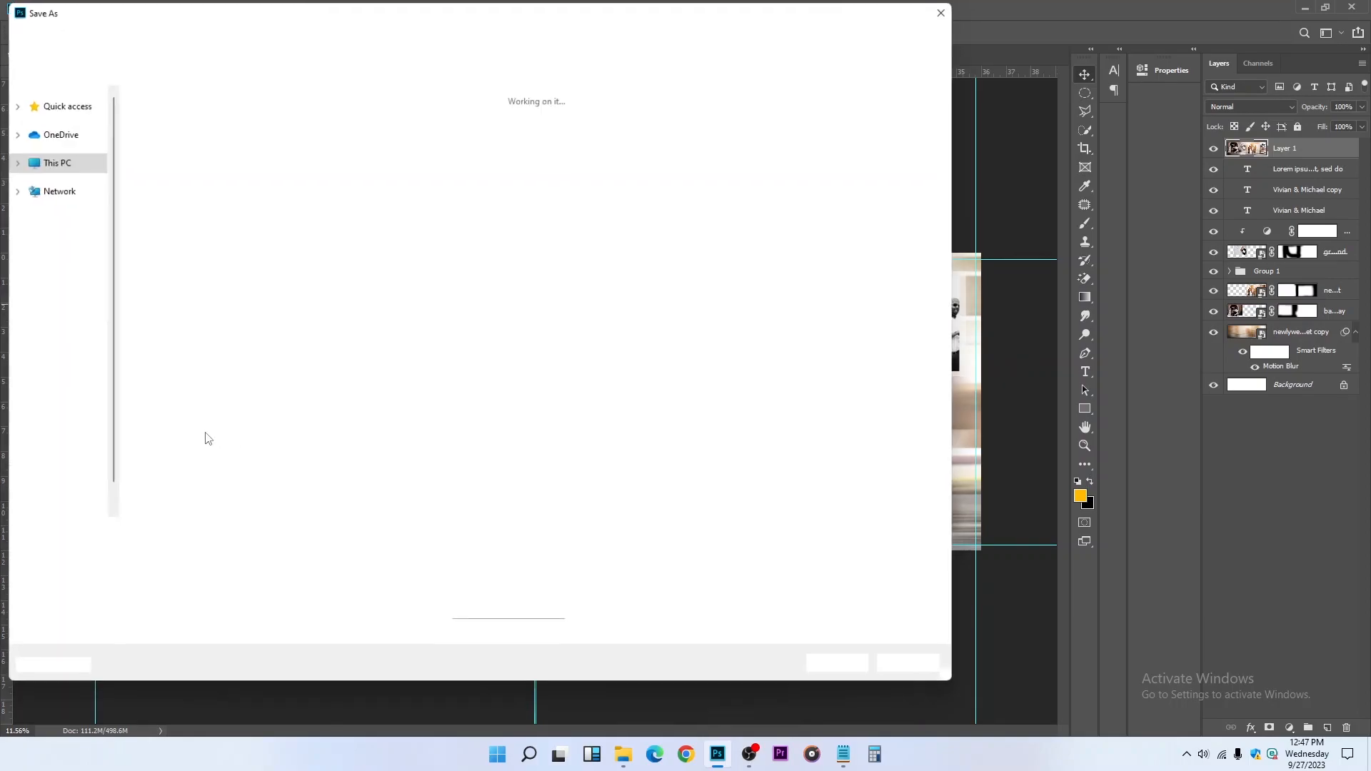
{"action": "left_click", "coordinate": [182, 554]}
{"action": "left_click", "coordinate": [184, 412]}
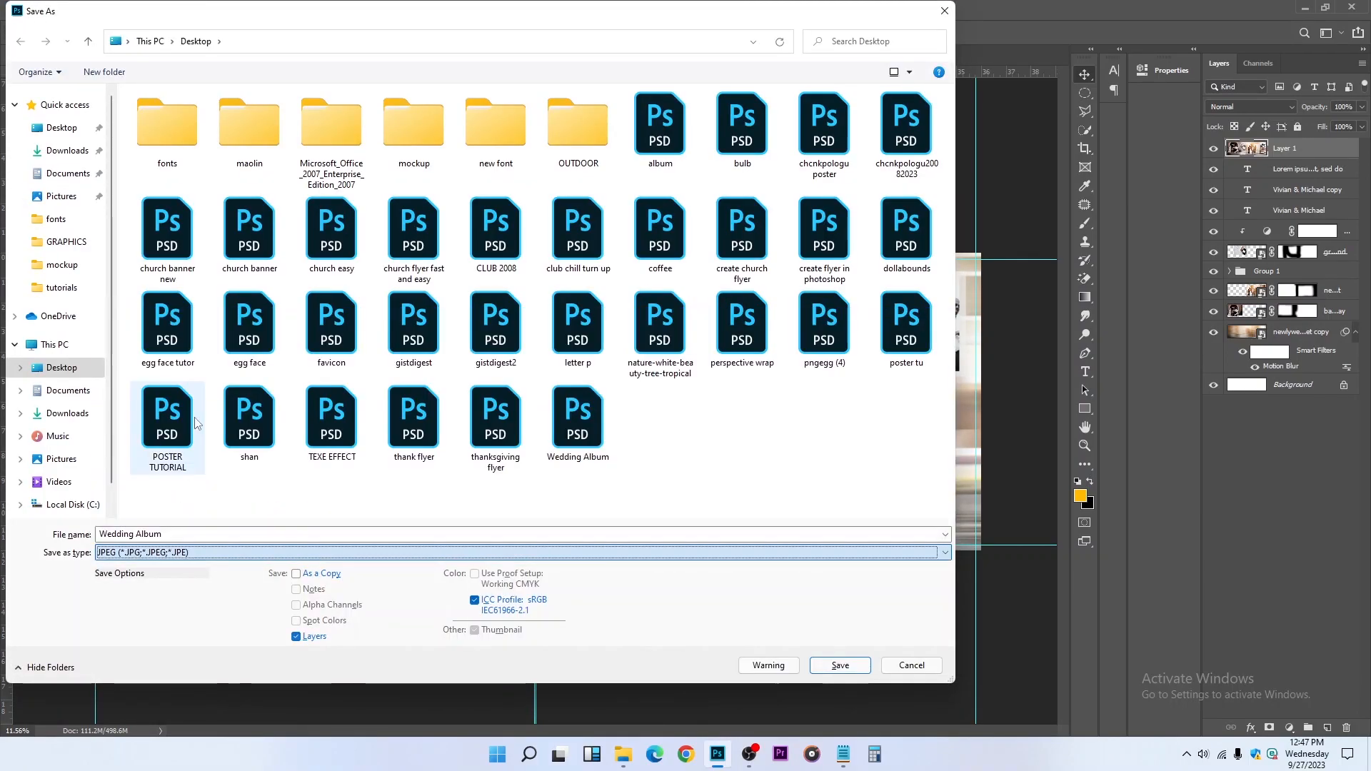
{"action": "left_click", "coordinate": [840, 665]}
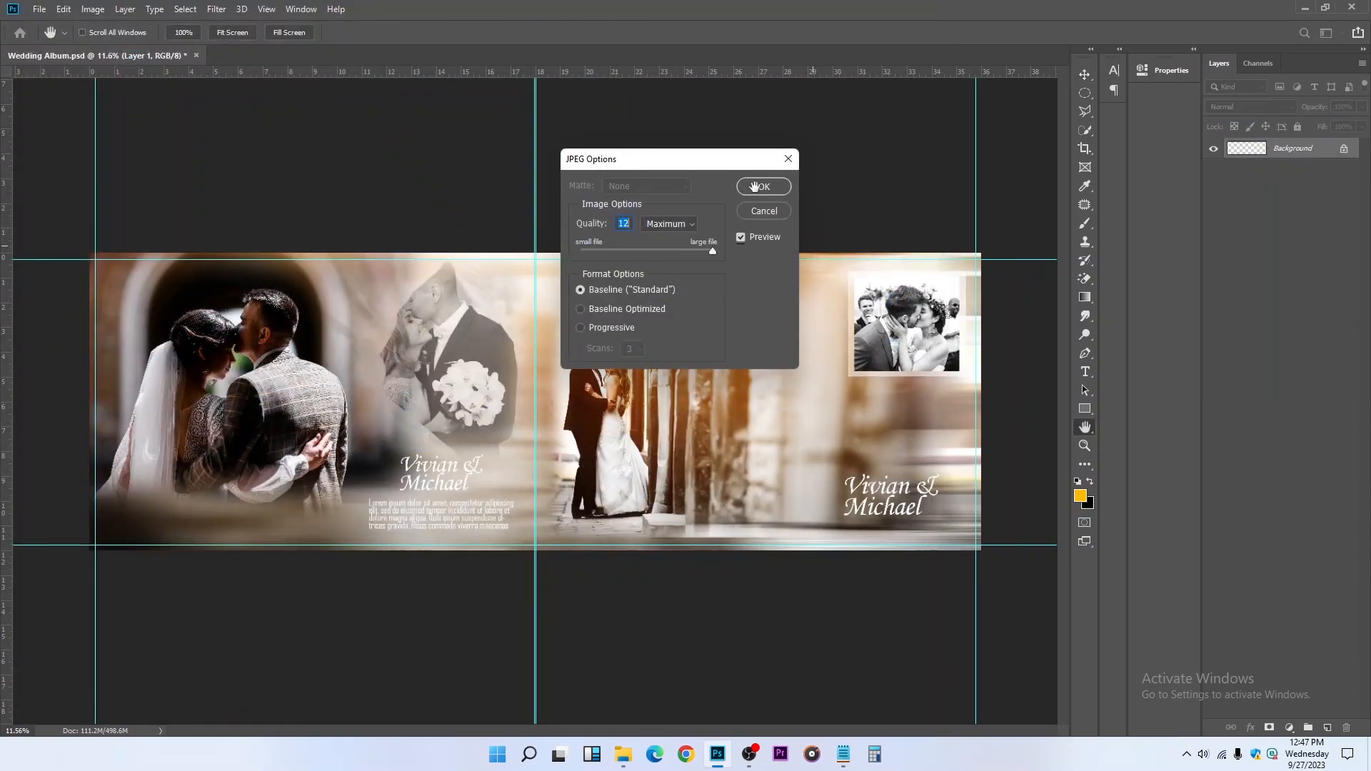
{"action": "left_click", "coordinate": [758, 187]}
Save the layered Wedding Album.psd document
{"action": "left_click", "coordinate": [39, 8]}
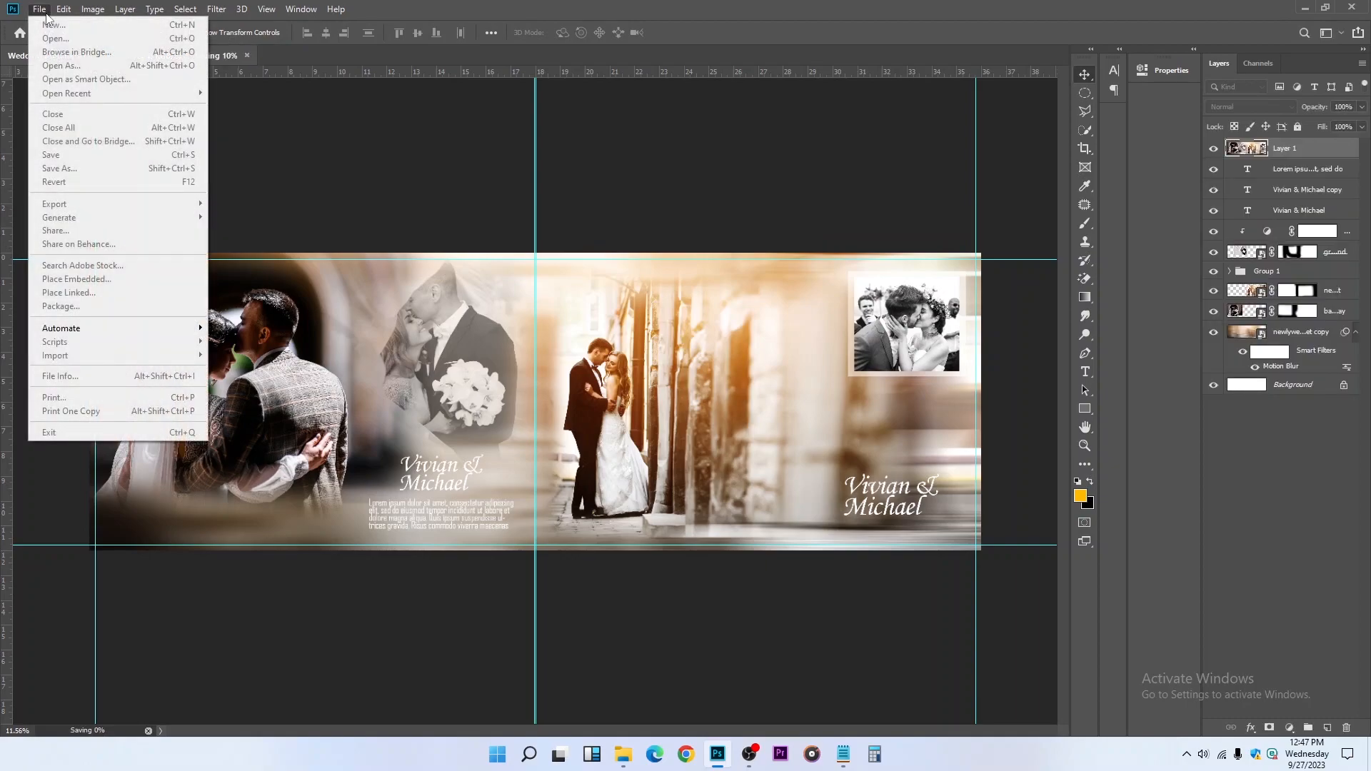
{"action": "left_click", "coordinate": [410, 153]}
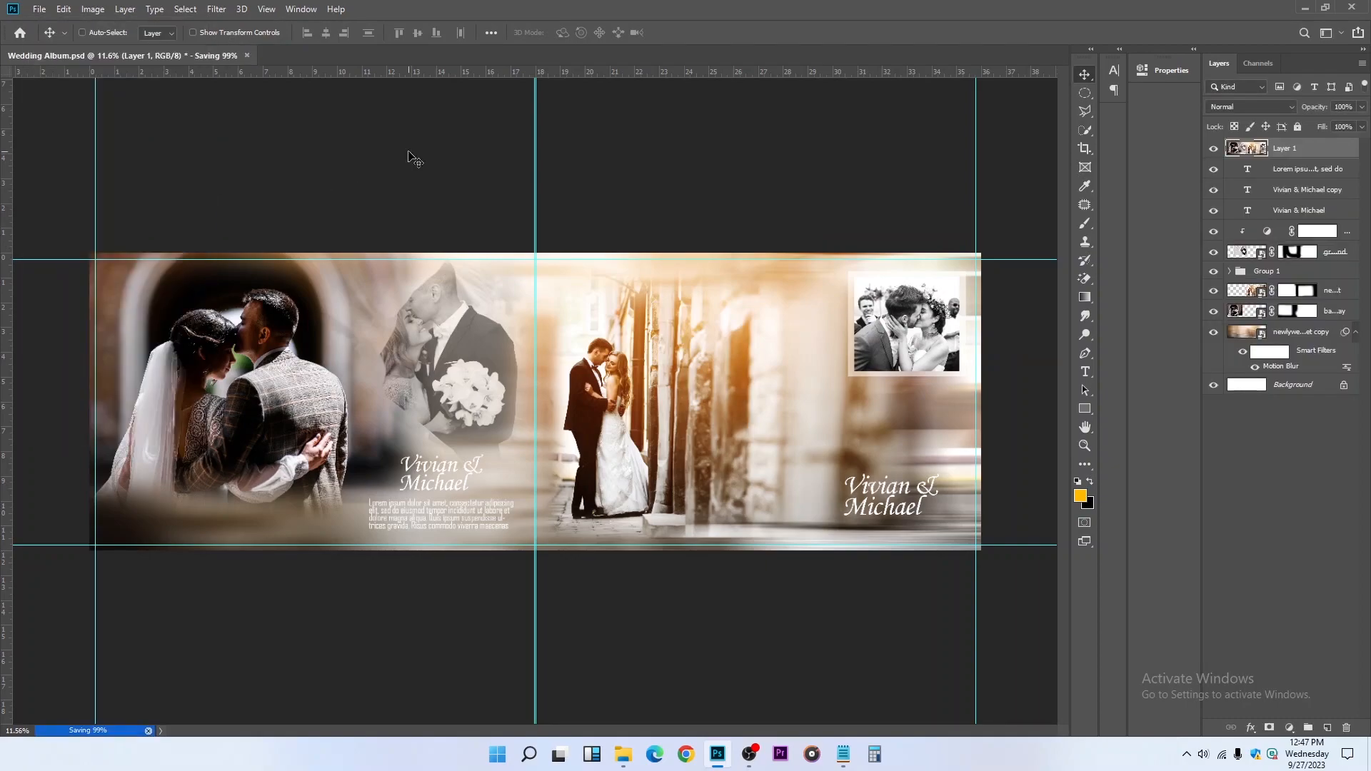
{"action": "left_click", "coordinate": [44, 9]}
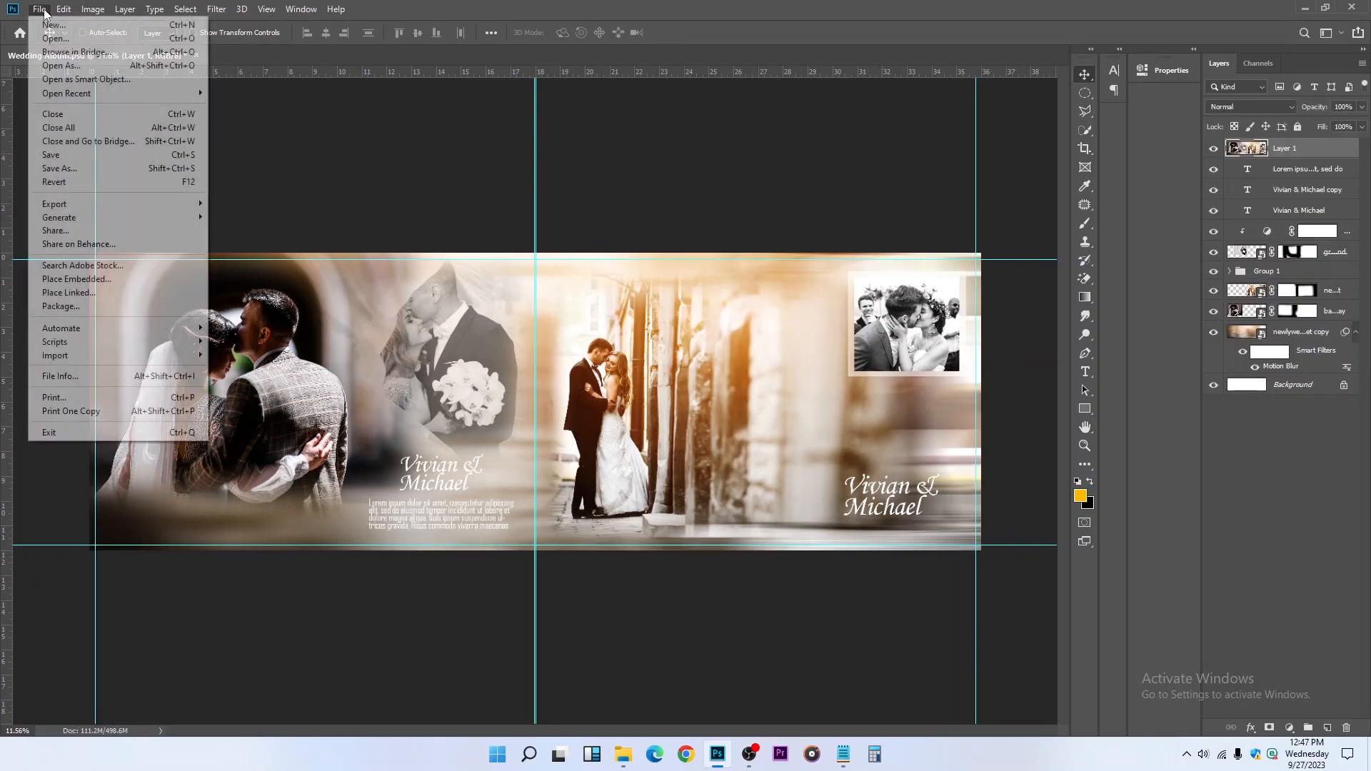
{"action": "left_click", "coordinate": [628, 169]}
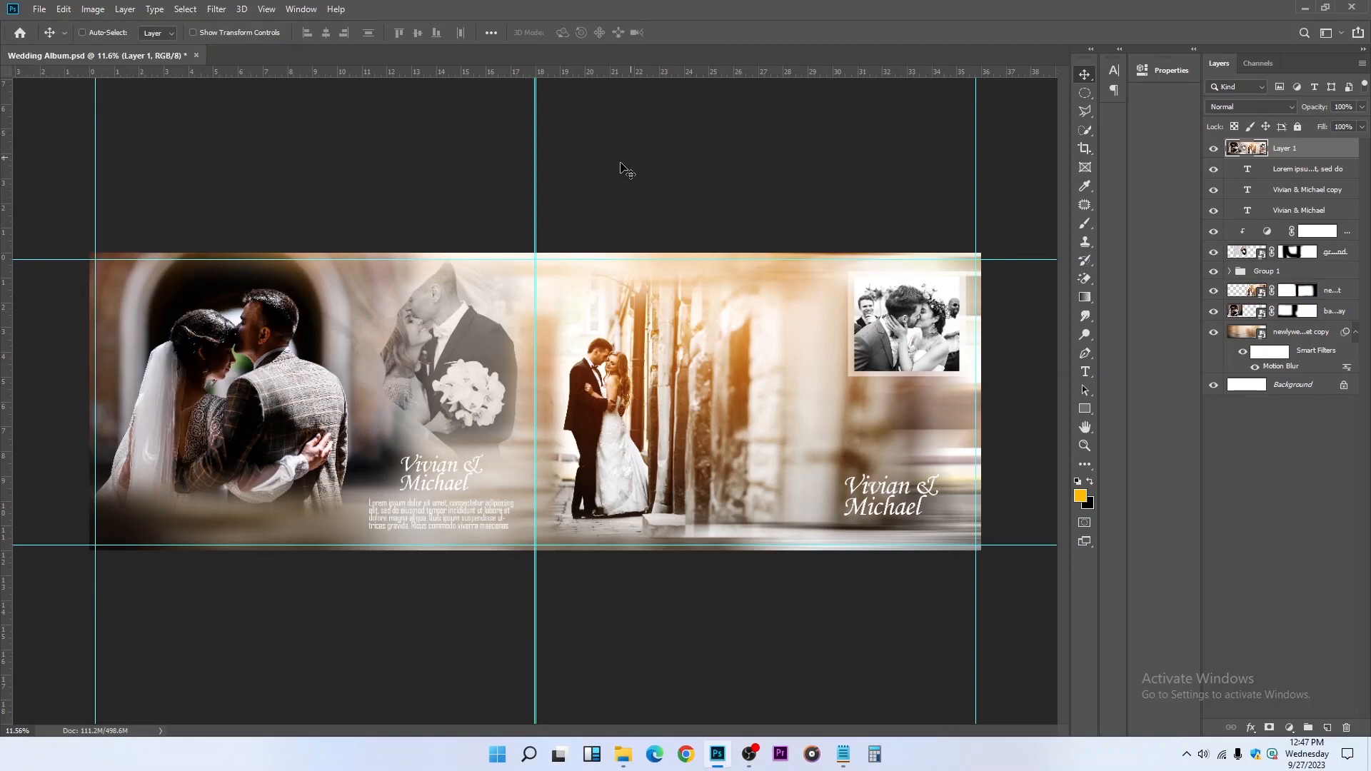
{"action": "key", "text": "ctrl+s"}
Switch to File Explorer and open the exported Wedding Album JPEG from the Desktop folder
{"action": "mouse_move", "coordinate": [625, 767]}
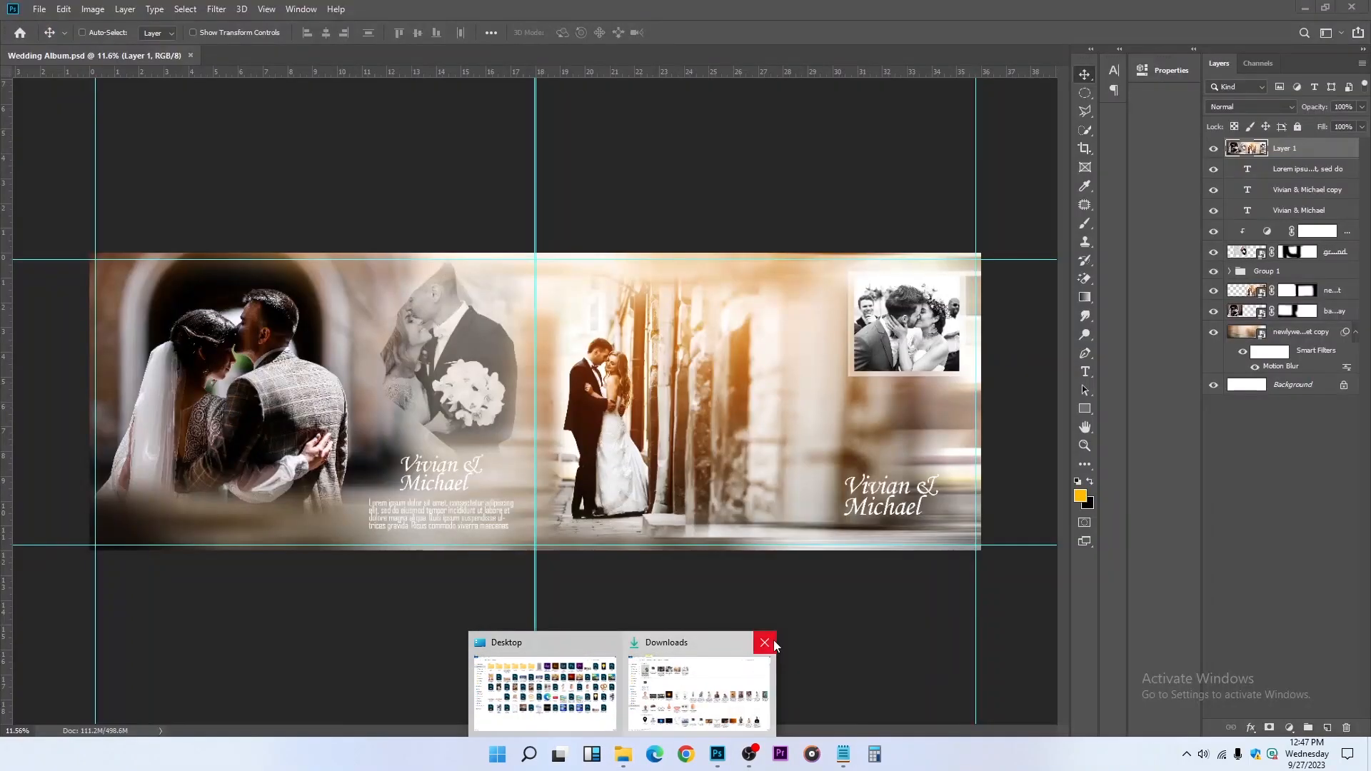
{"action": "left_click", "coordinate": [597, 694]}
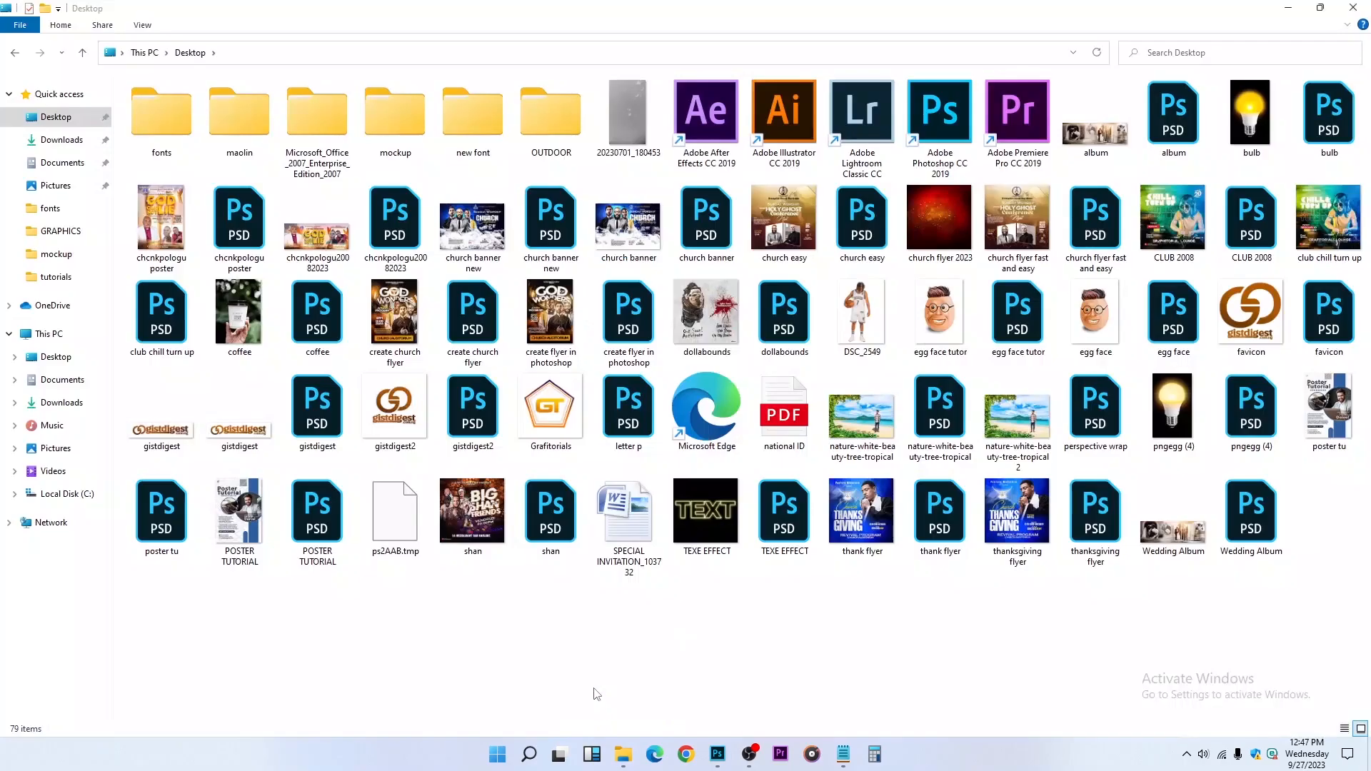
{"action": "left_click", "coordinate": [1181, 537]}
{"action": "double_click", "coordinate": [1182, 537]}
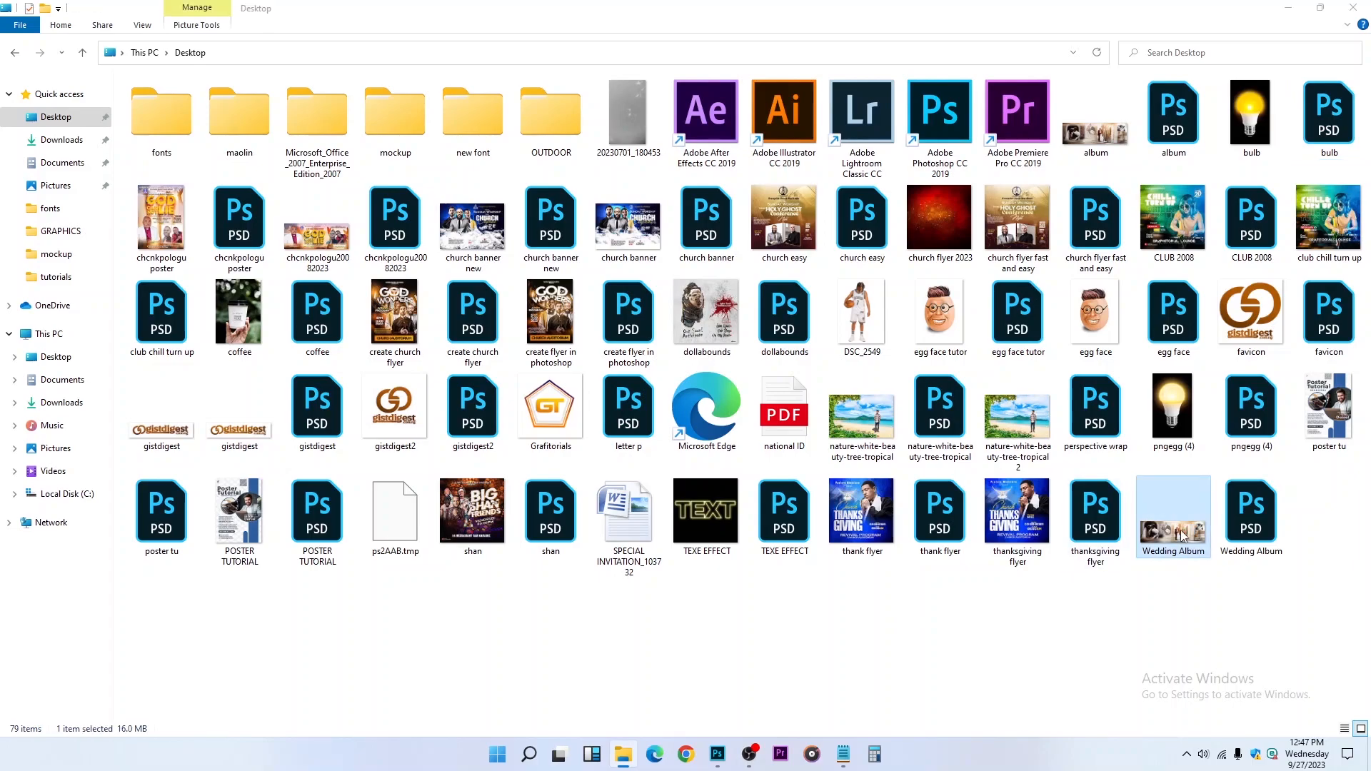